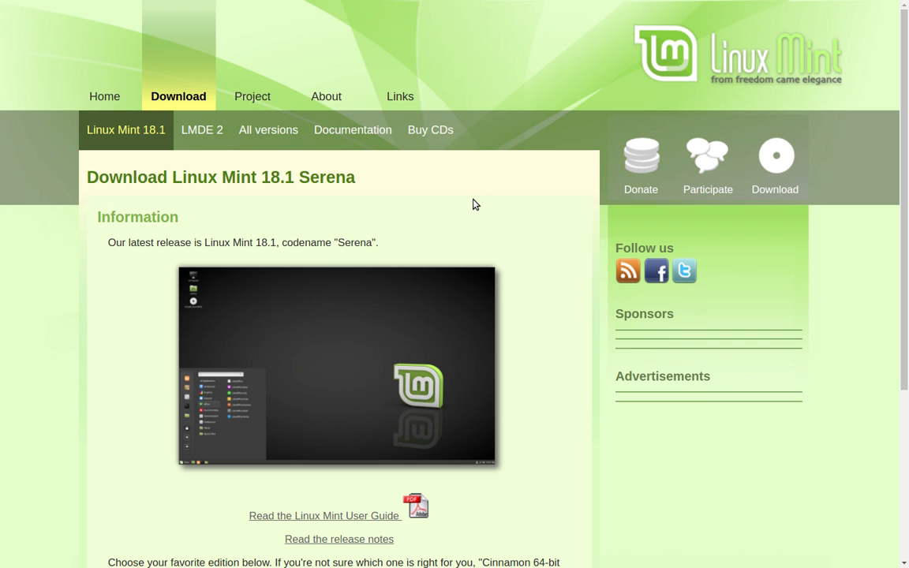
- Scroll down the Linux Mint 18.1 Serena download page to the release information
{"action": "scroll", "coordinate": [475, 205], "scroll_direction": "down", "scroll_amount": 5}
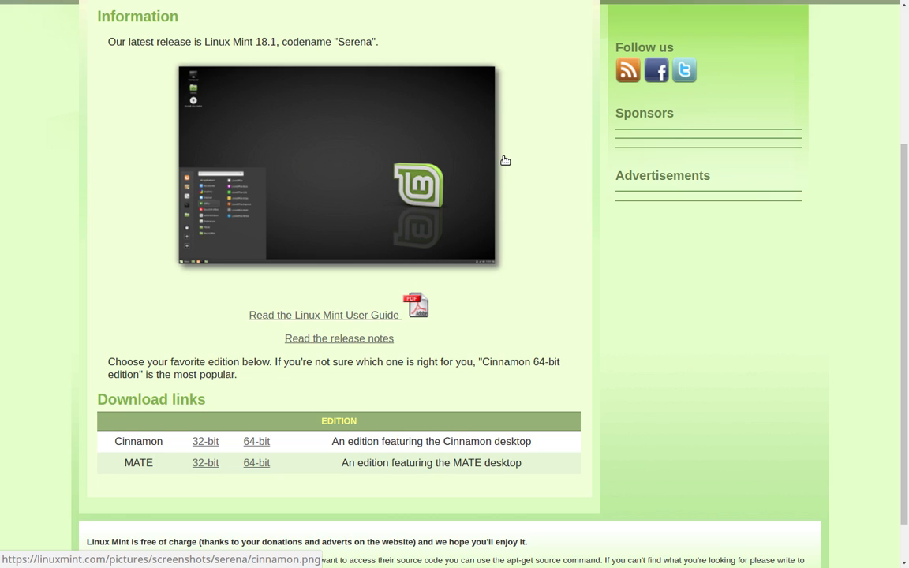
{"action": "scroll", "coordinate": [505, 160], "scroll_direction": "up", "scroll_amount": 5}
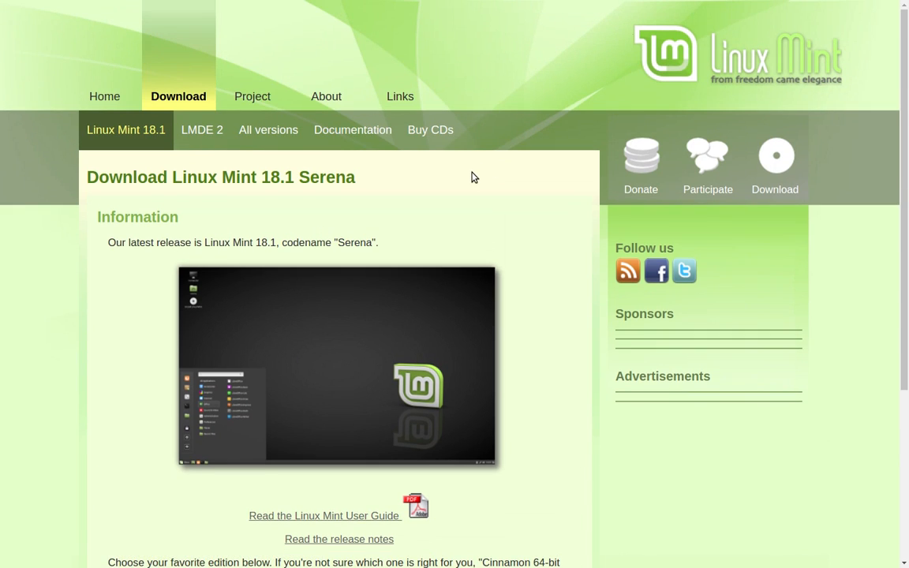
{"action": "scroll", "coordinate": [474, 177], "scroll_direction": "down", "scroll_amount": 6}
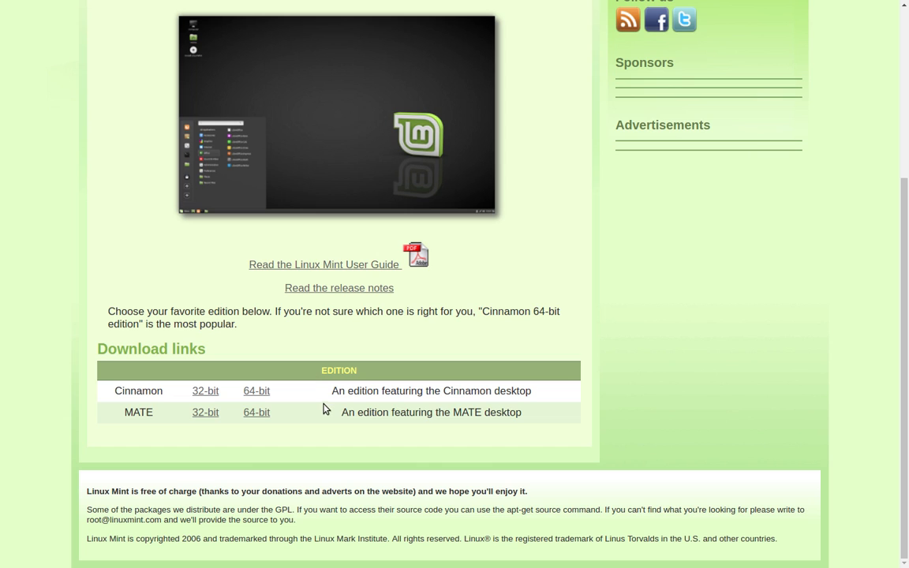
- Open the Cinnamon Edition release notes, skim the tips and known issues, then open its What's New page
{"action": "left_click", "coordinate": [363, 292]}
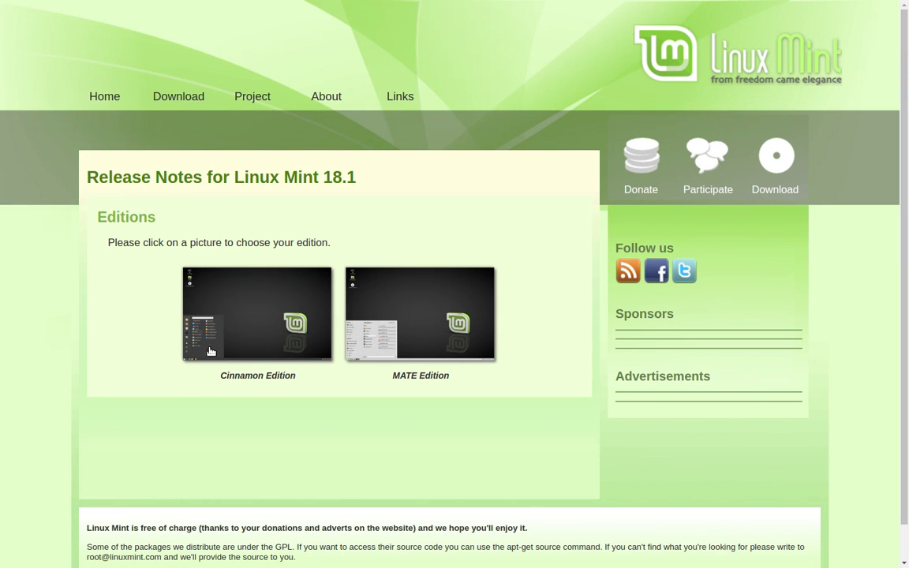
{"action": "left_click", "coordinate": [235, 319]}
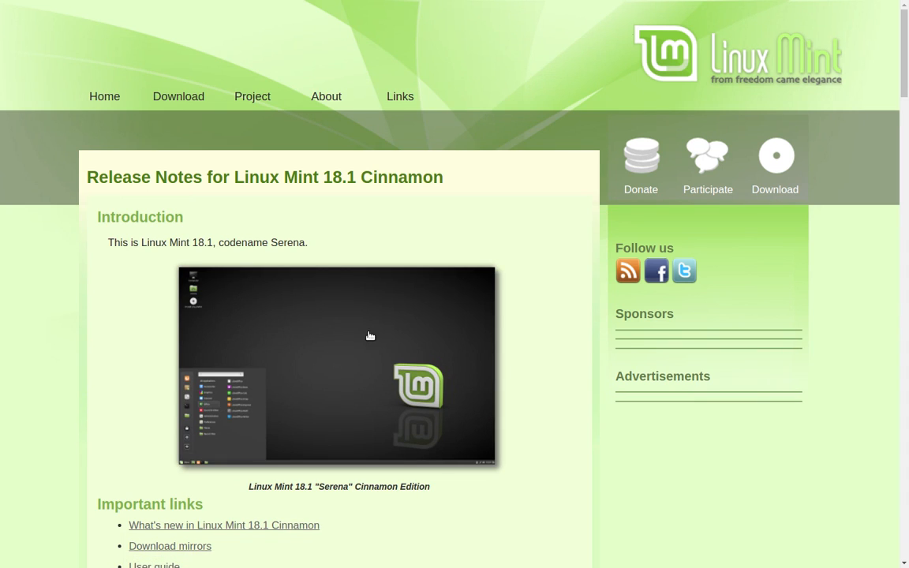
{"action": "scroll", "coordinate": [569, 273], "scroll_direction": "down", "scroll_amount": 6}
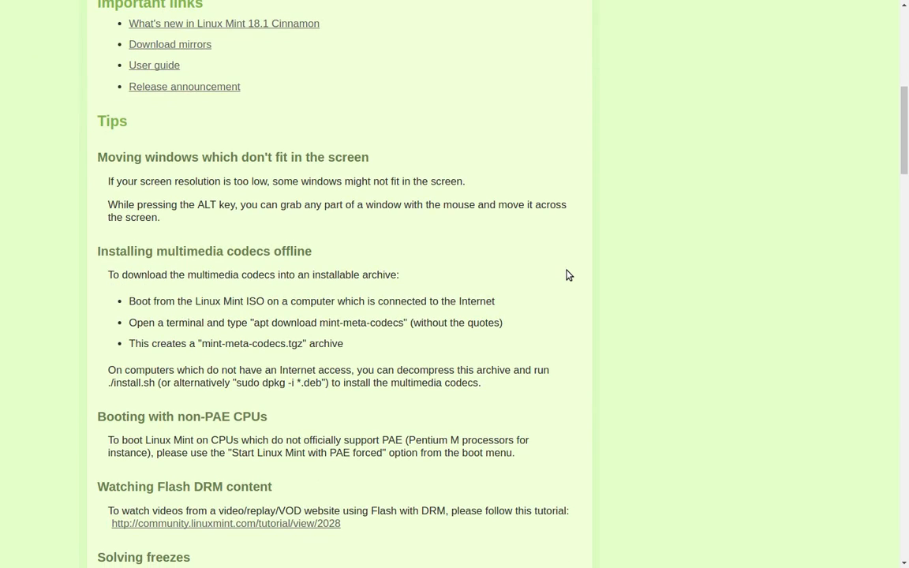
{"action": "scroll", "coordinate": [567, 274], "scroll_direction": "down", "scroll_amount": 9}
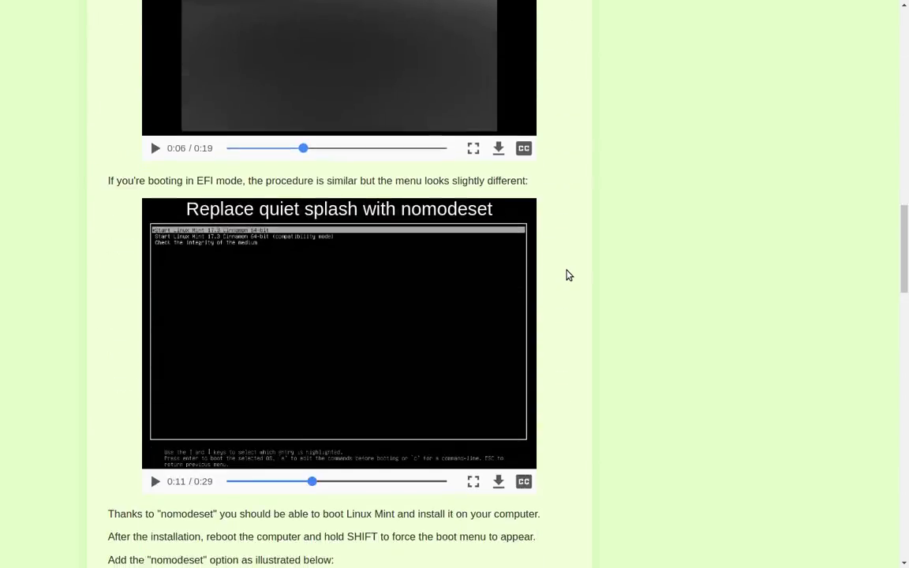
{"action": "scroll", "coordinate": [569, 274], "scroll_direction": "down", "scroll_amount": 9}
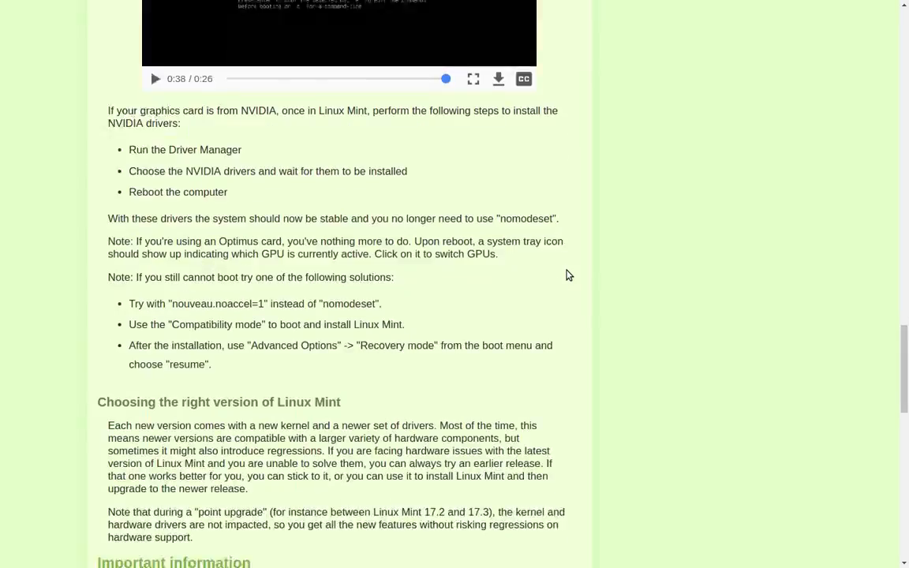
{"action": "scroll", "coordinate": [569, 275], "scroll_direction": "down", "scroll_amount": 6}
{"action": "scroll", "coordinate": [569, 275], "scroll_direction": "up", "scroll_amount": 13}
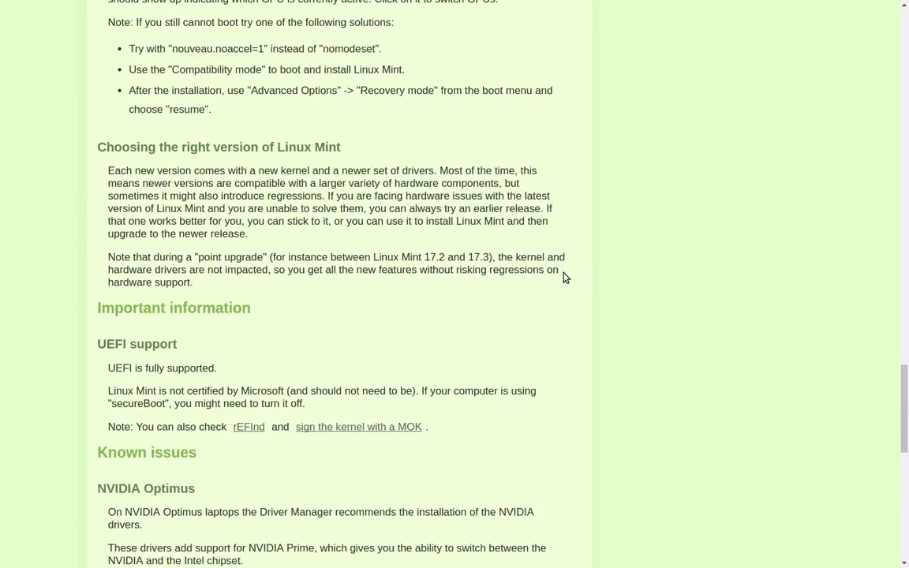
{"action": "scroll", "coordinate": [557, 299], "scroll_direction": "up", "scroll_amount": 14}
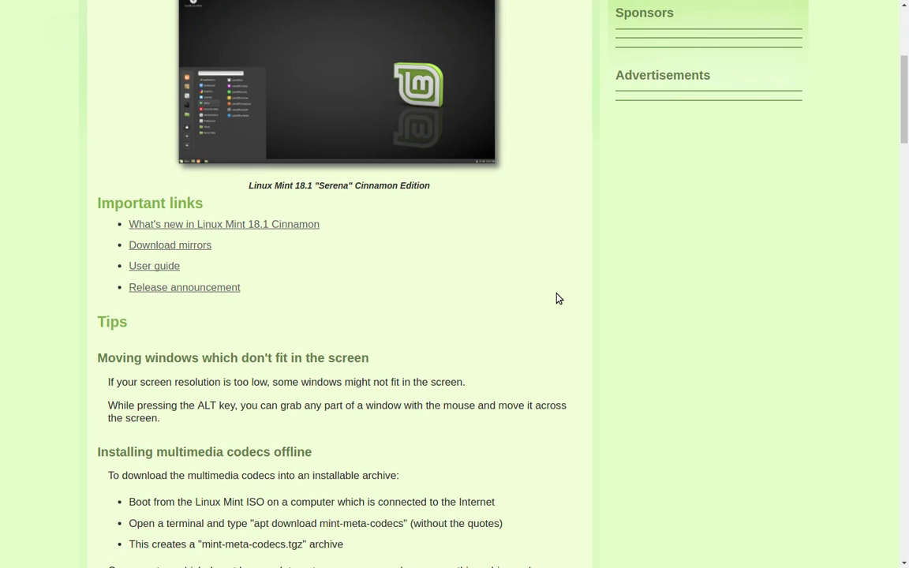
{"action": "left_click", "coordinate": [239, 225]}
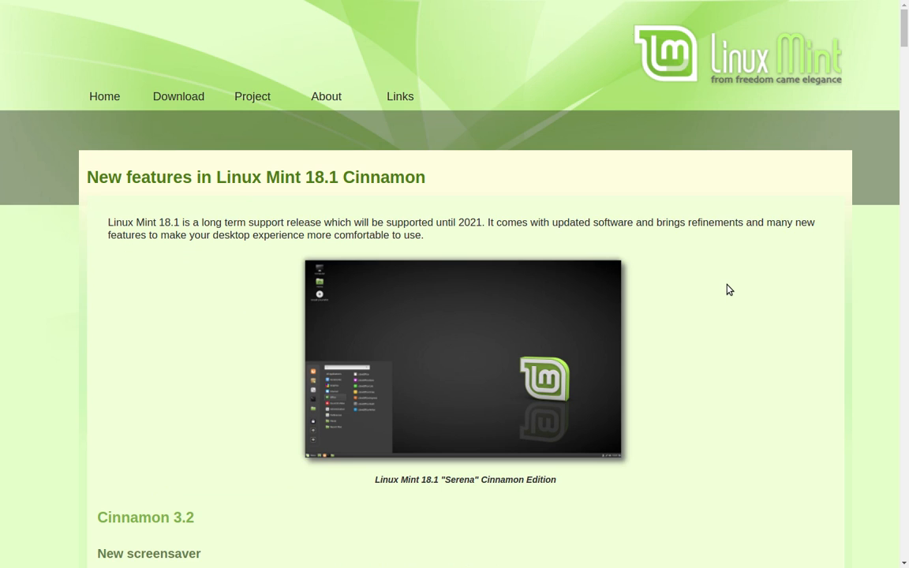
- Scroll into the Cinnamon 3.2 section and play the video of its new menus
{"action": "scroll", "coordinate": [728, 290], "scroll_direction": "down", "scroll_amount": 4}
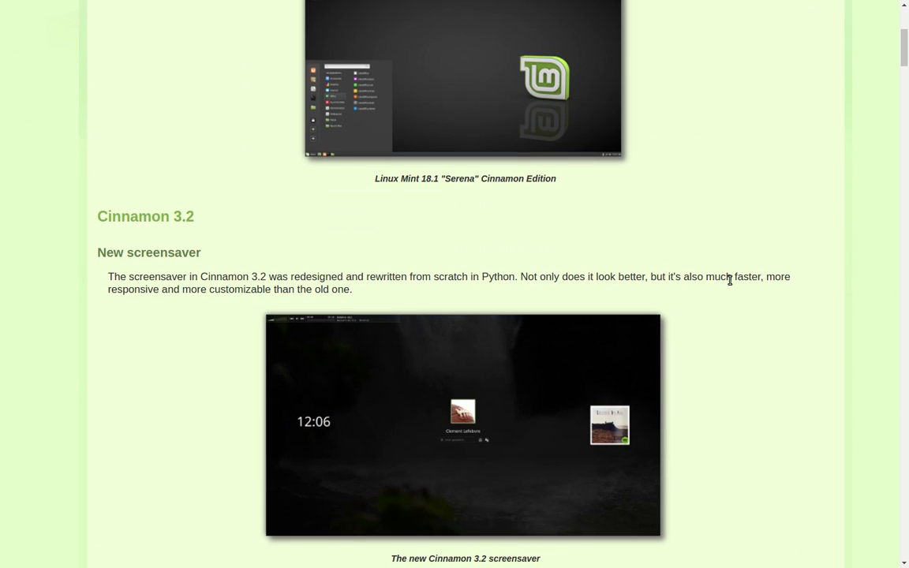
{"action": "scroll", "coordinate": [730, 280], "scroll_direction": "down", "scroll_amount": 1}
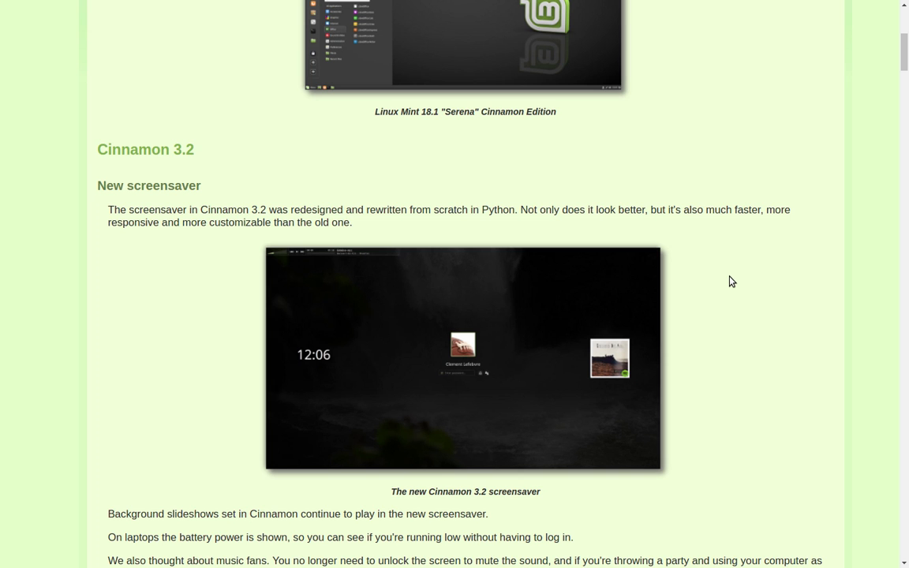
{"action": "scroll", "coordinate": [731, 274], "scroll_direction": "down", "scroll_amount": 6}
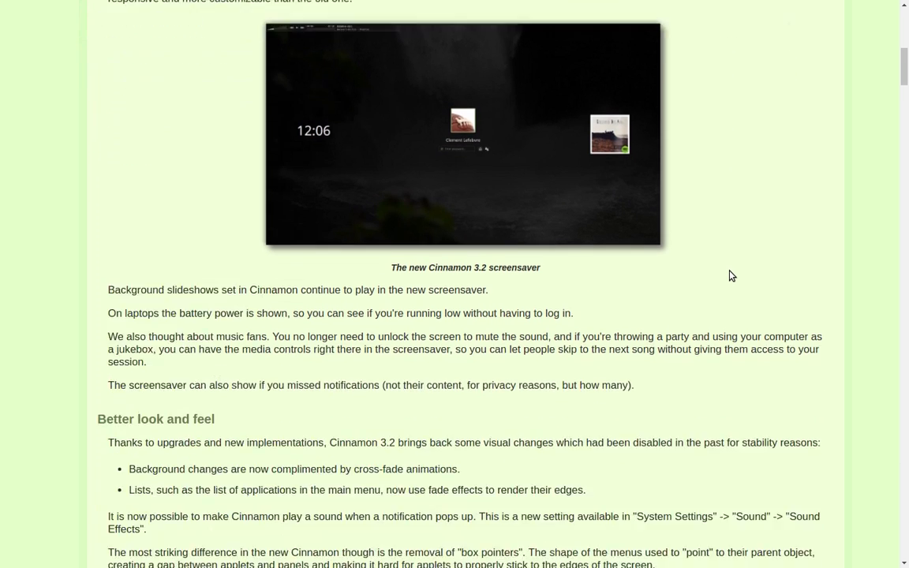
{"action": "scroll", "coordinate": [731, 272], "scroll_direction": "down", "scroll_amount": 3}
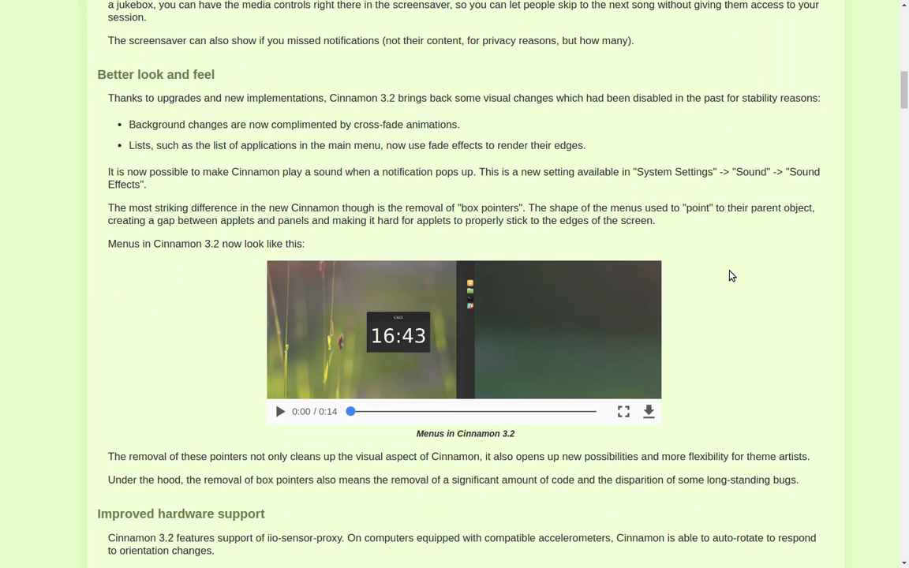
{"action": "scroll", "coordinate": [731, 275], "scroll_direction": "down", "scroll_amount": 2}
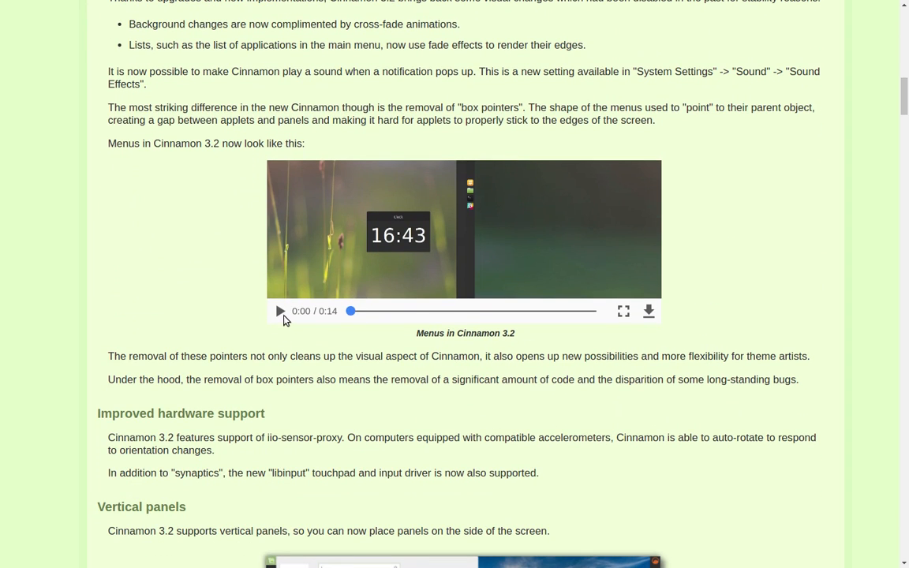
{"action": "left_click", "coordinate": [281, 311]}
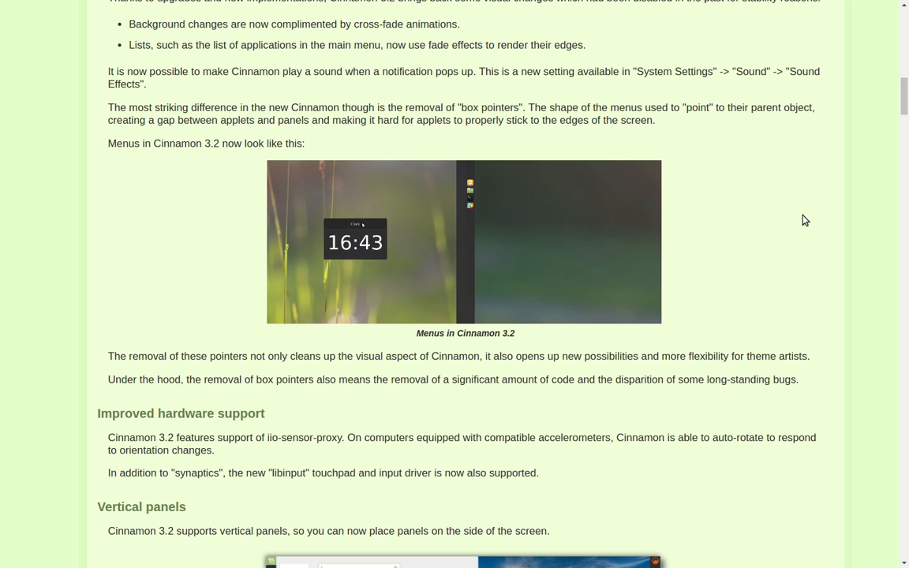
{"action": "scroll", "coordinate": [803, 216], "scroll_direction": "up", "scroll_amount": 1}
- Read on past Xplayer, X-Apps and Language Settings to Input Methods, then jump back to the top
{"action": "scroll", "coordinate": [803, 220], "scroll_direction": "down", "scroll_amount": 4}
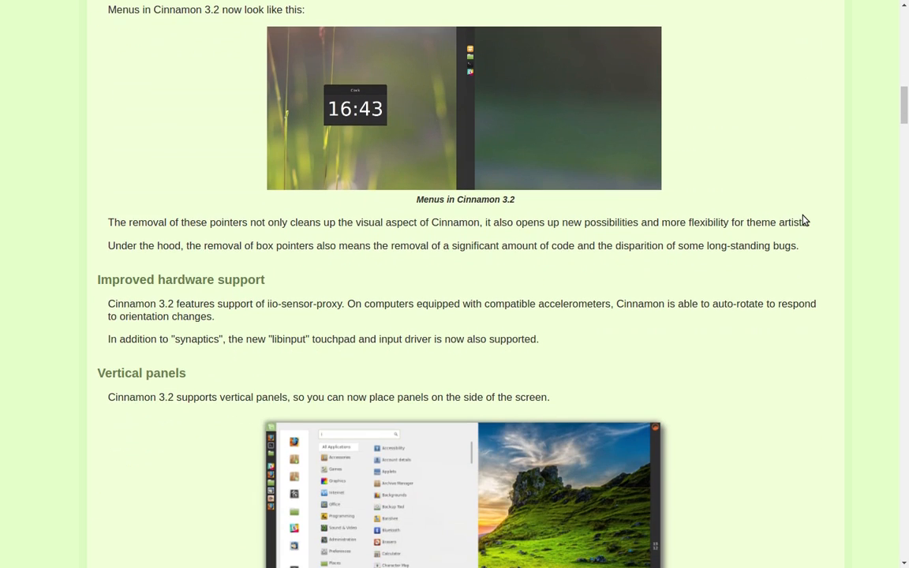
{"action": "scroll", "coordinate": [805, 220], "scroll_direction": "down", "scroll_amount": 3}
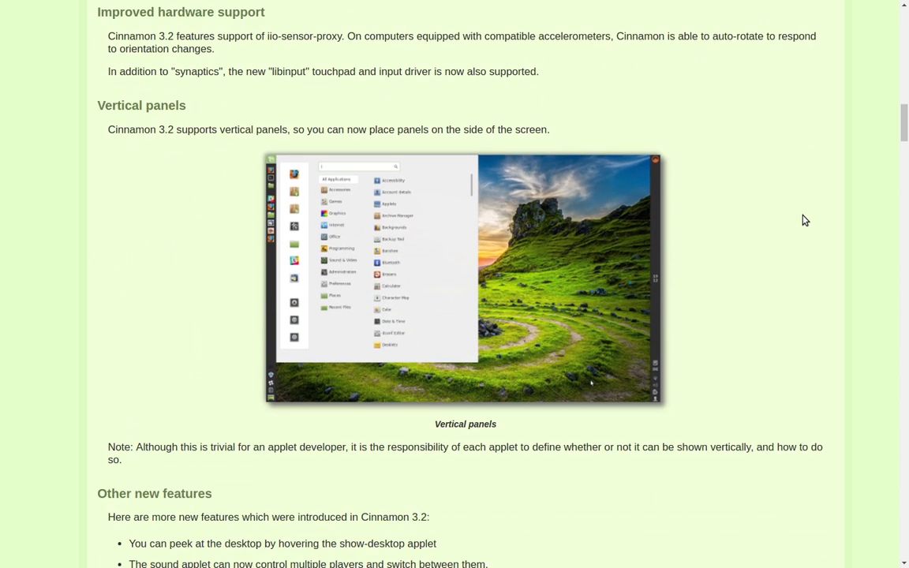
{"action": "scroll", "coordinate": [805, 220], "scroll_direction": "down", "scroll_amount": 1}
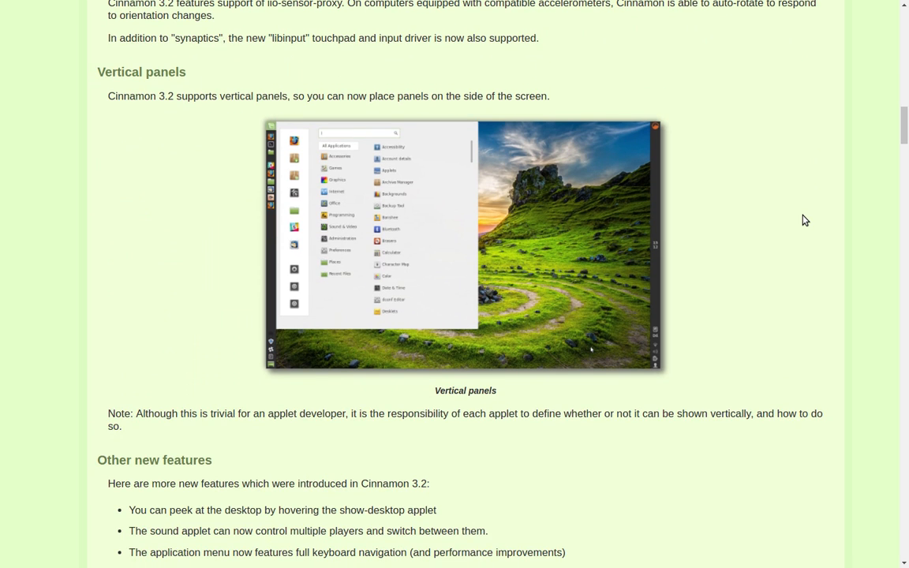
{"action": "scroll", "coordinate": [805, 220], "scroll_direction": "down", "scroll_amount": 6}
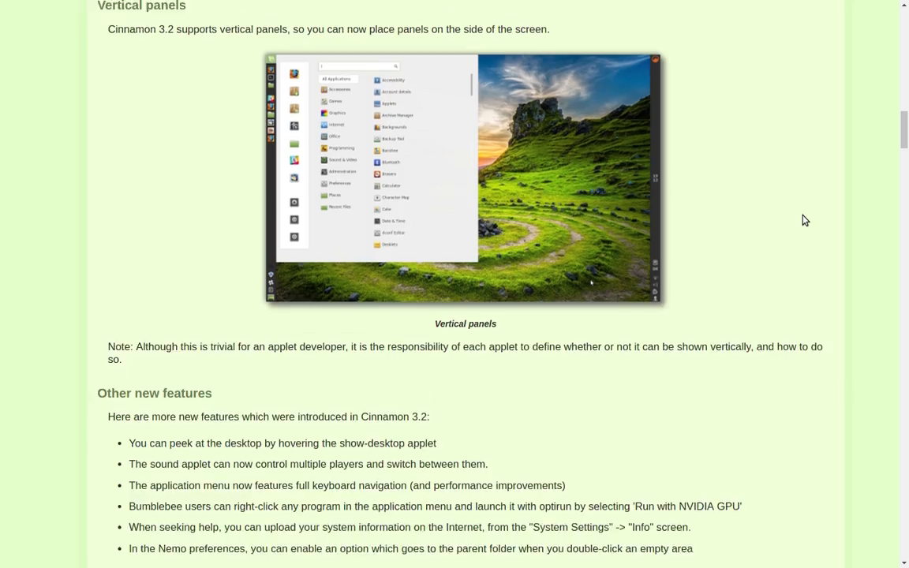
{"action": "scroll", "coordinate": [697, 246], "scroll_direction": "down", "scroll_amount": 9}
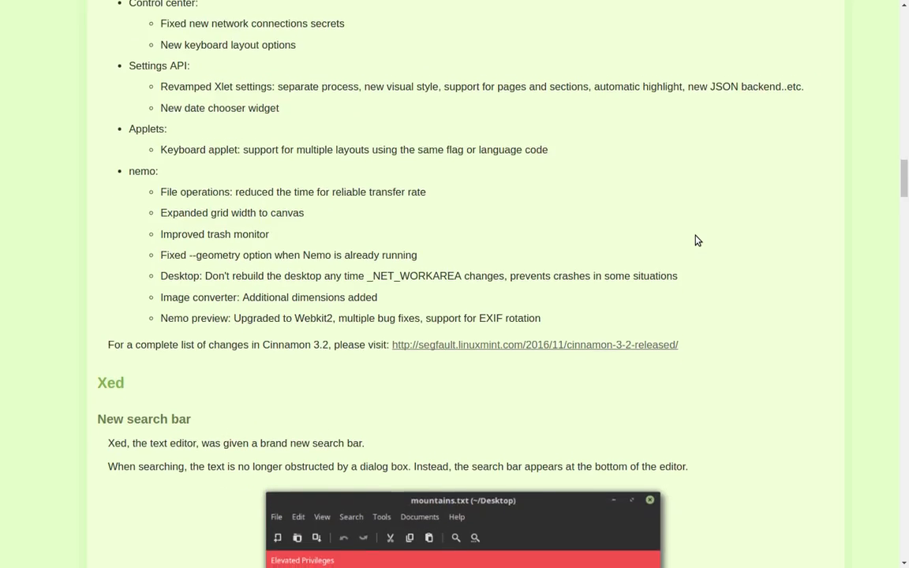
{"action": "scroll", "coordinate": [698, 241], "scroll_direction": "down", "scroll_amount": 1}
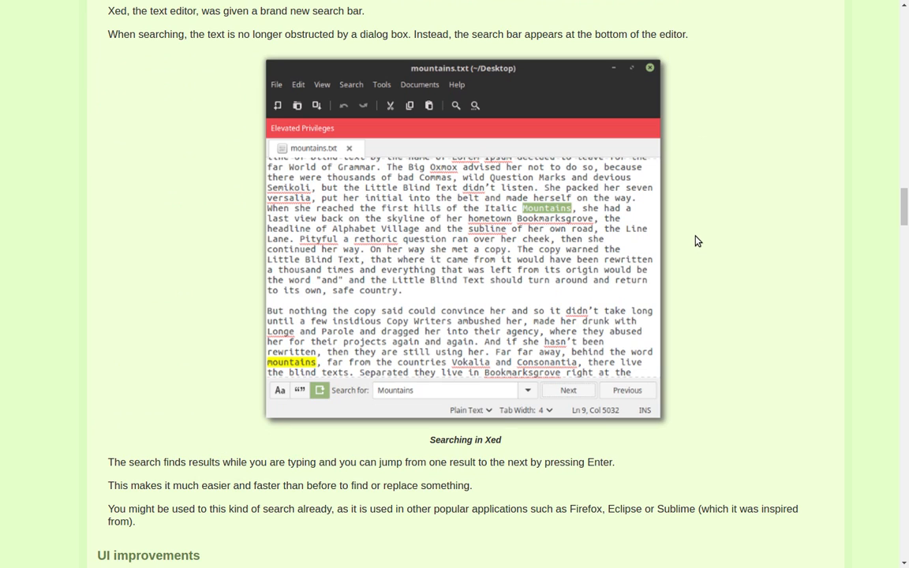
{"action": "scroll", "coordinate": [697, 241], "scroll_direction": "down", "scroll_amount": 7}
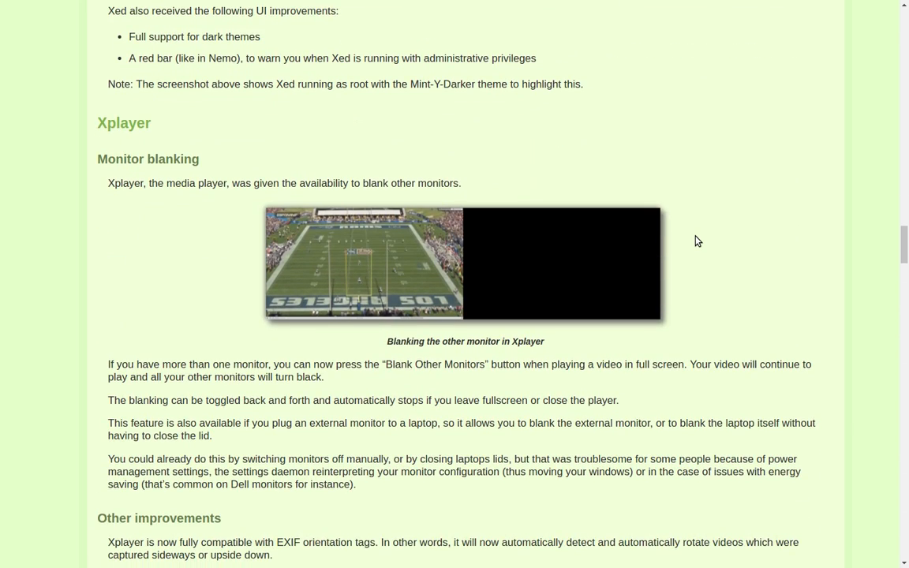
{"action": "scroll", "coordinate": [697, 241], "scroll_direction": "down", "scroll_amount": 1}
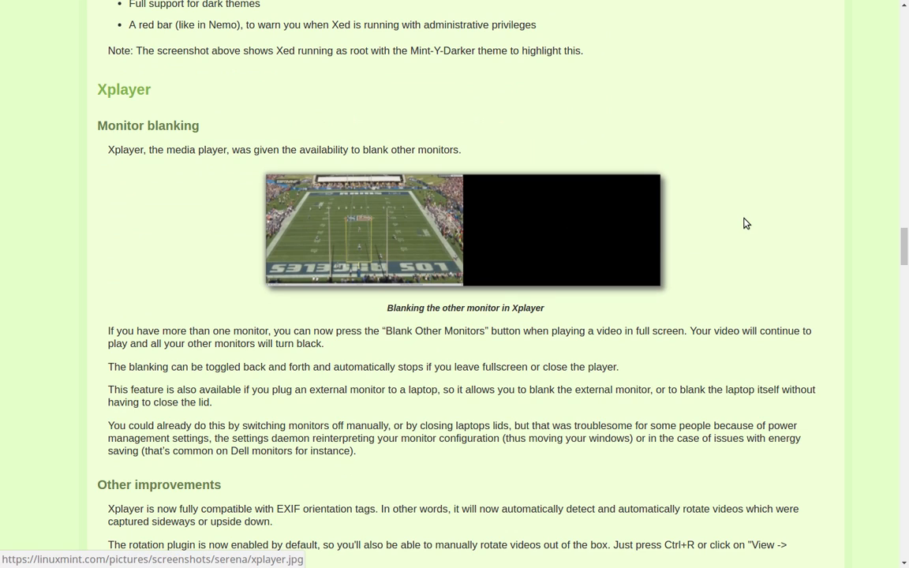
{"action": "scroll", "coordinate": [745, 192], "scroll_direction": "down", "scroll_amount": 4}
{"action": "scroll", "coordinate": [742, 192], "scroll_direction": "down", "scroll_amount": 15}
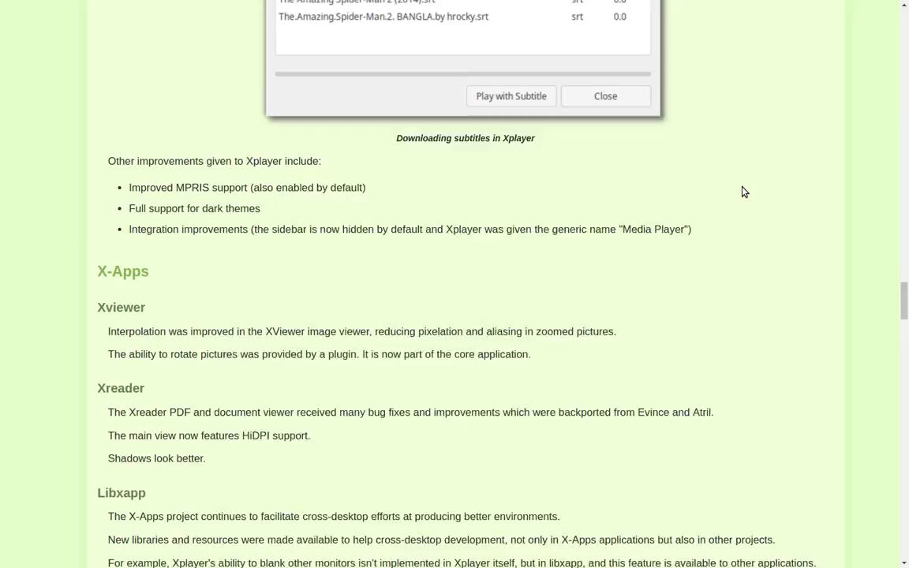
{"action": "scroll", "coordinate": [742, 193], "scroll_direction": "down", "scroll_amount": 15}
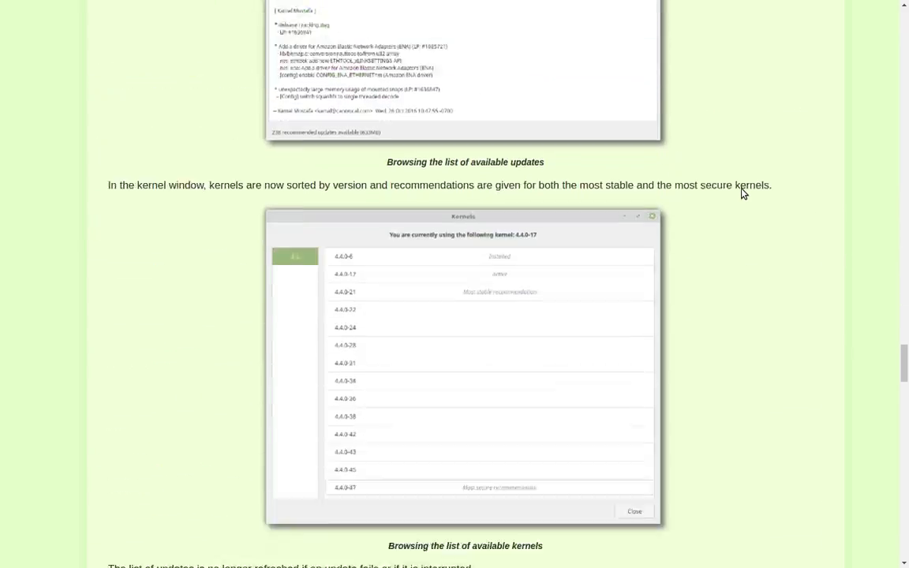
{"action": "scroll", "coordinate": [742, 193], "scroll_direction": "down", "scroll_amount": 6}
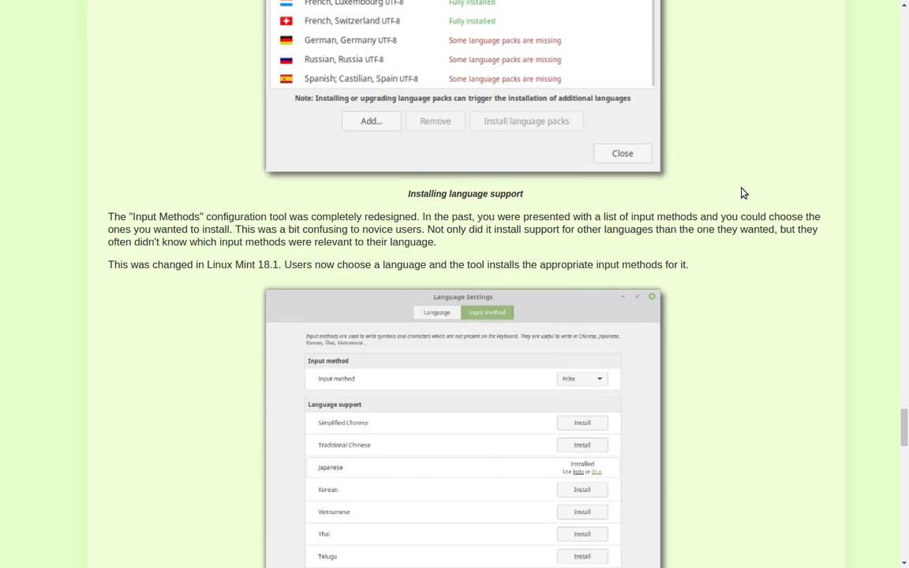
{"action": "key", "text": "Home"}
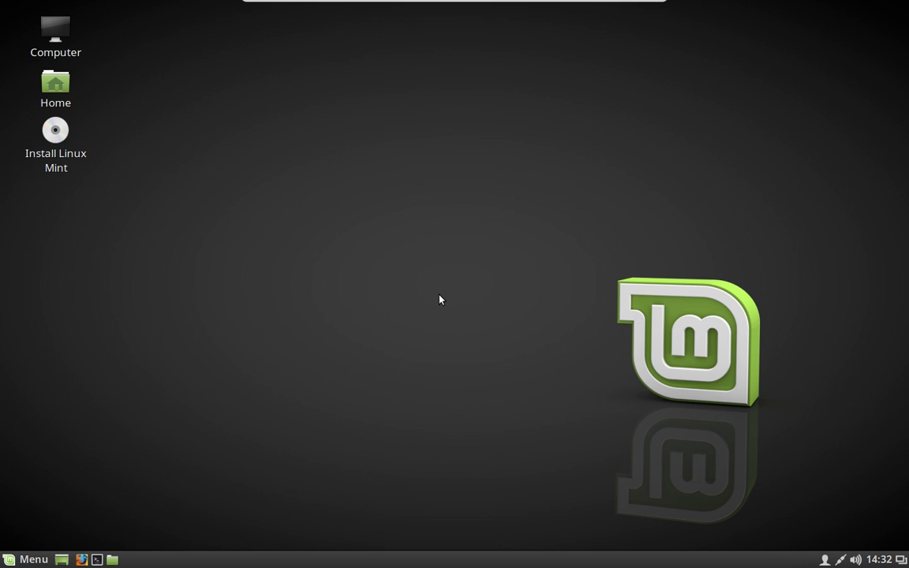
- Browse and dismiss the applications Menu, then select the Install Linux Mint desktop icon
{"action": "left_click", "coordinate": [3, 559]}
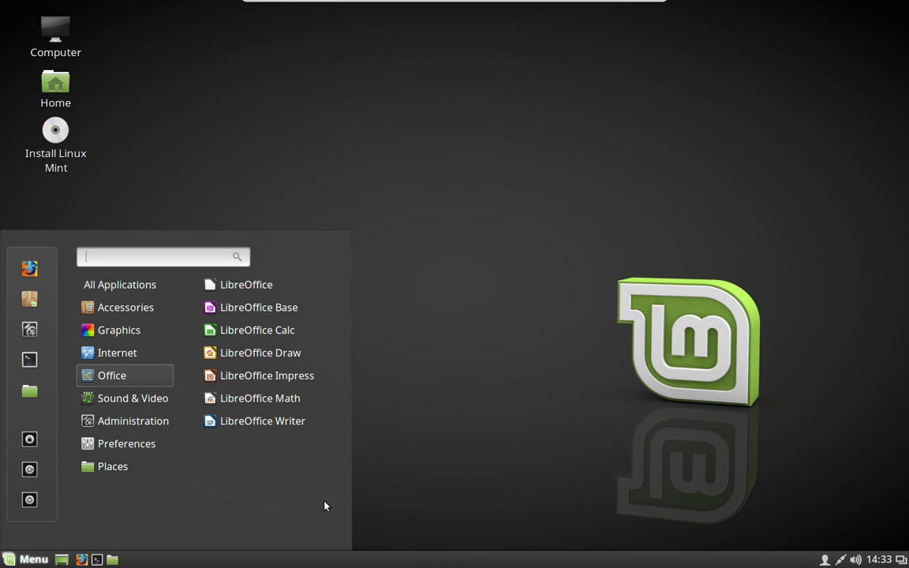
{"action": "left_click", "coordinate": [457, 240]}
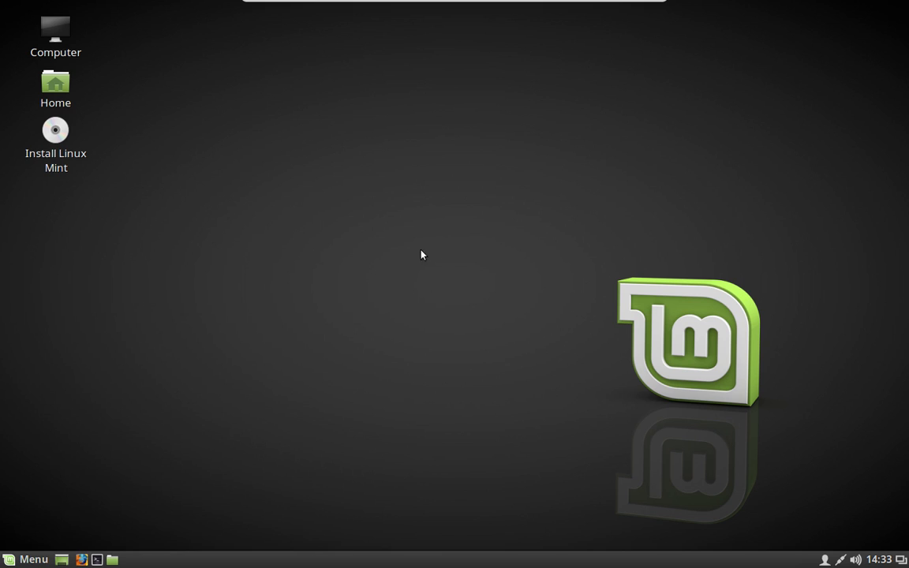
{"action": "left_click", "coordinate": [50, 136]}
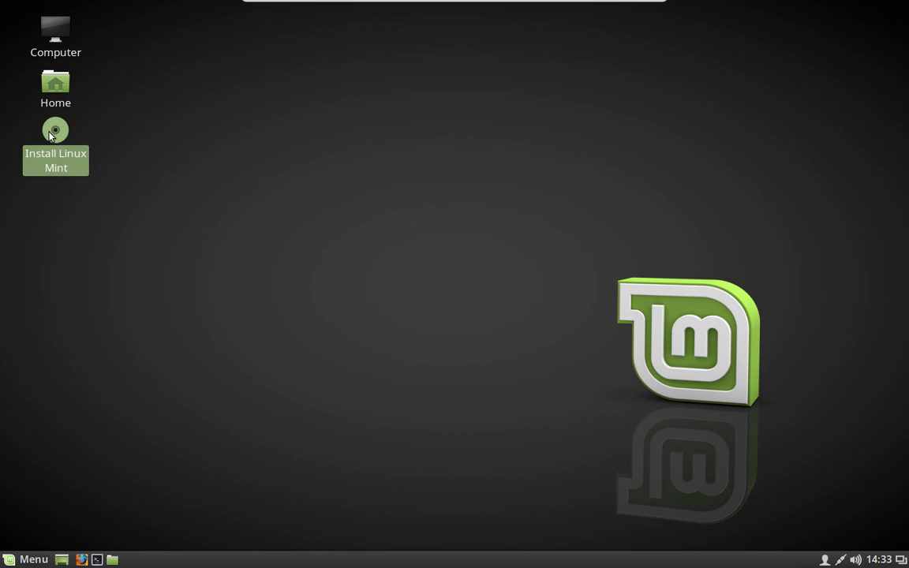
- Launch the installer in English and include third-party software for graphics, Wi-Fi, Flash and MP3
{"action": "double_click", "coordinate": [49, 137]}
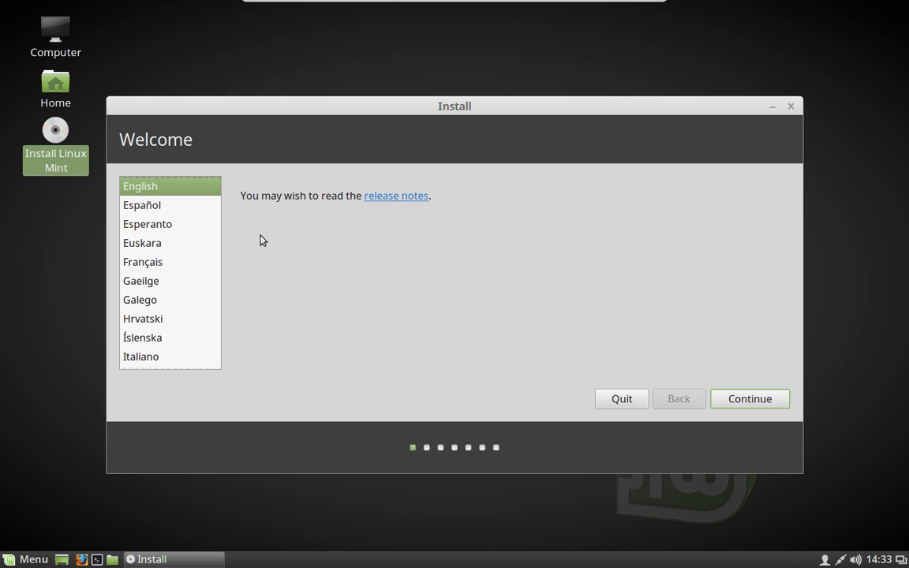
{"action": "left_click", "coordinate": [754, 400]}
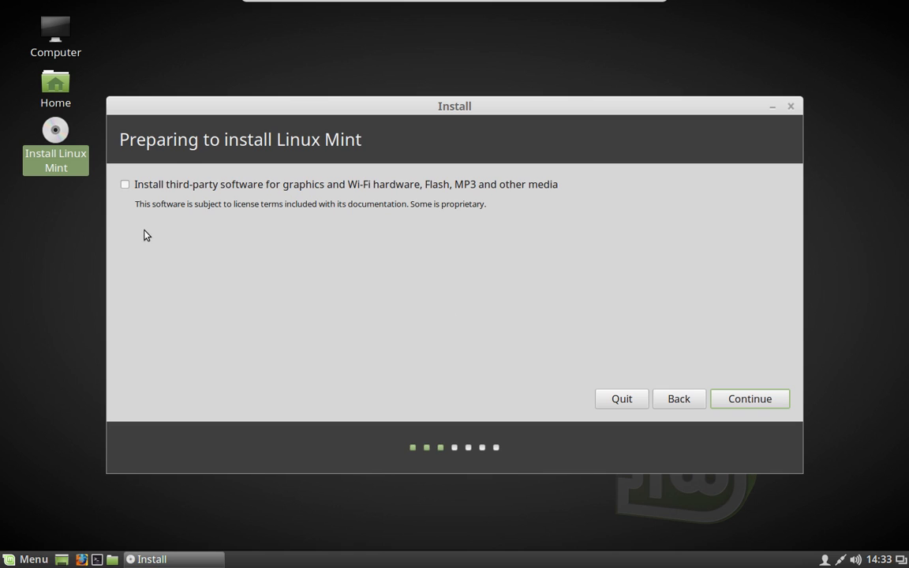
{"action": "left_click", "coordinate": [123, 184]}
{"action": "left_click", "coordinate": [739, 403]}
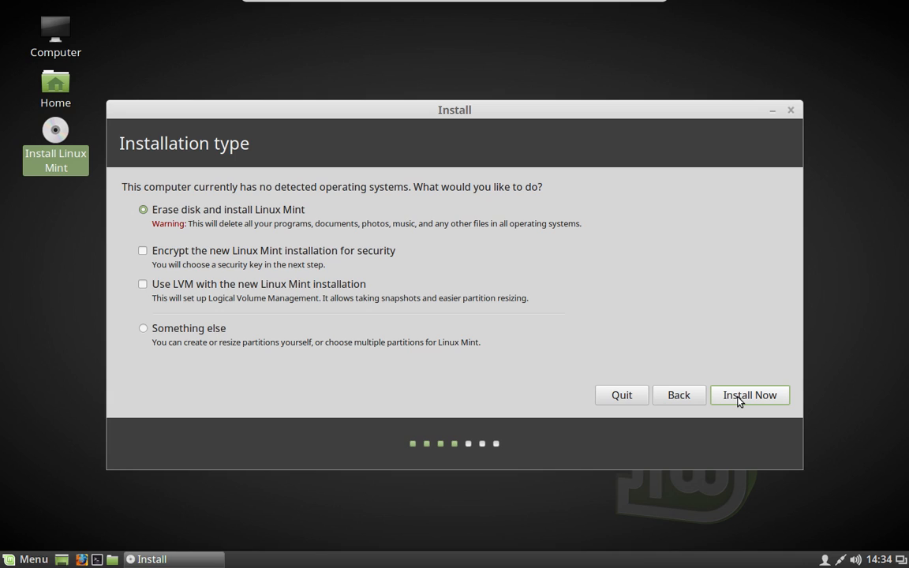
- Install with the whole disk erased and approve writing the ext4 and swap partitions
{"action": "left_click", "coordinate": [722, 396]}
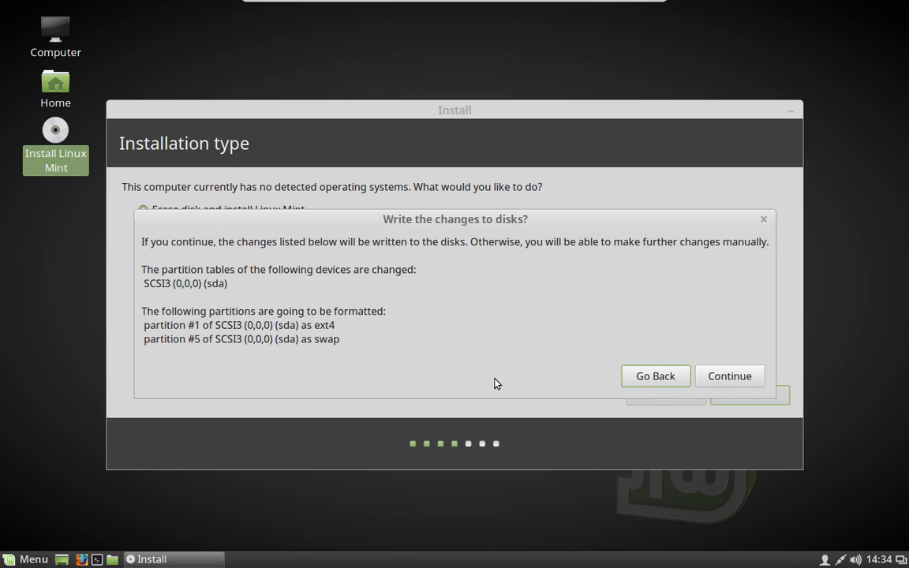
{"action": "left_click", "coordinate": [728, 376]}
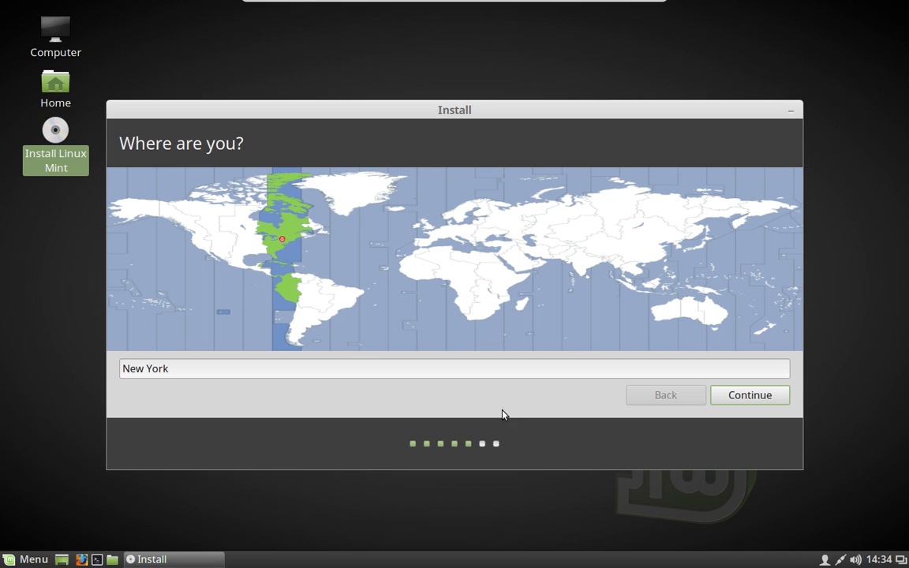
- Accept New York as the time zone and English (US) as the keyboard layout
{"action": "left_click", "coordinate": [760, 396]}
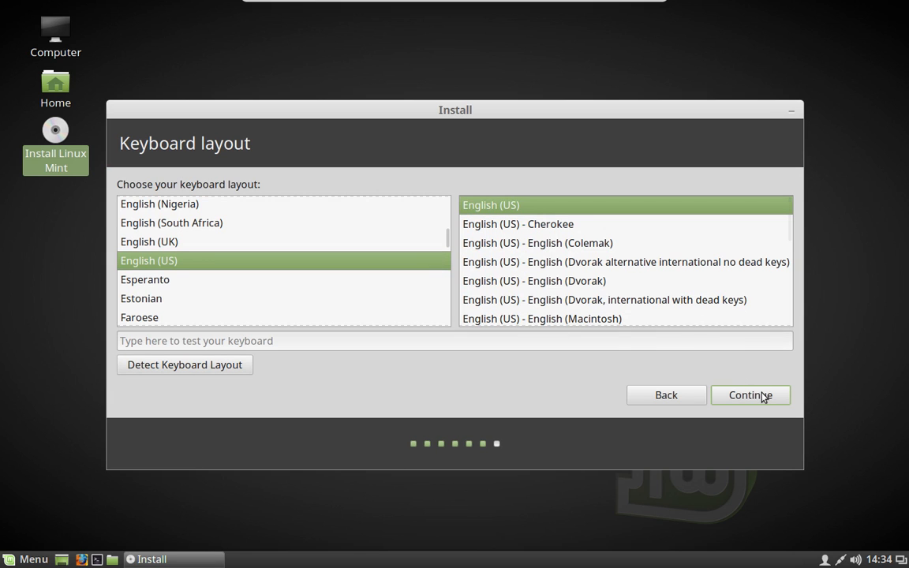
{"action": "left_click", "coordinate": [762, 396]}
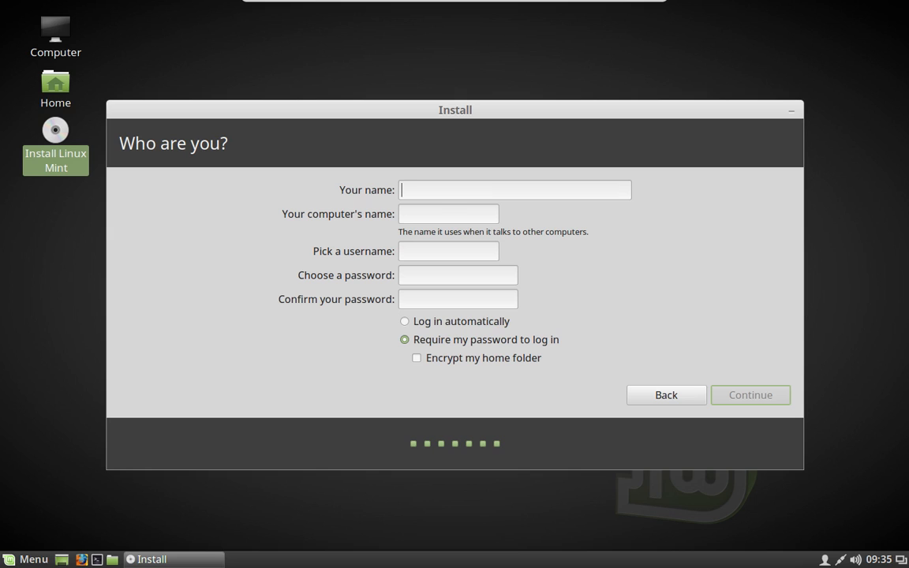
- Enter the user's full name and replace the computer name with LM-18-1
{"action": "type", "text": "Joe Co"}
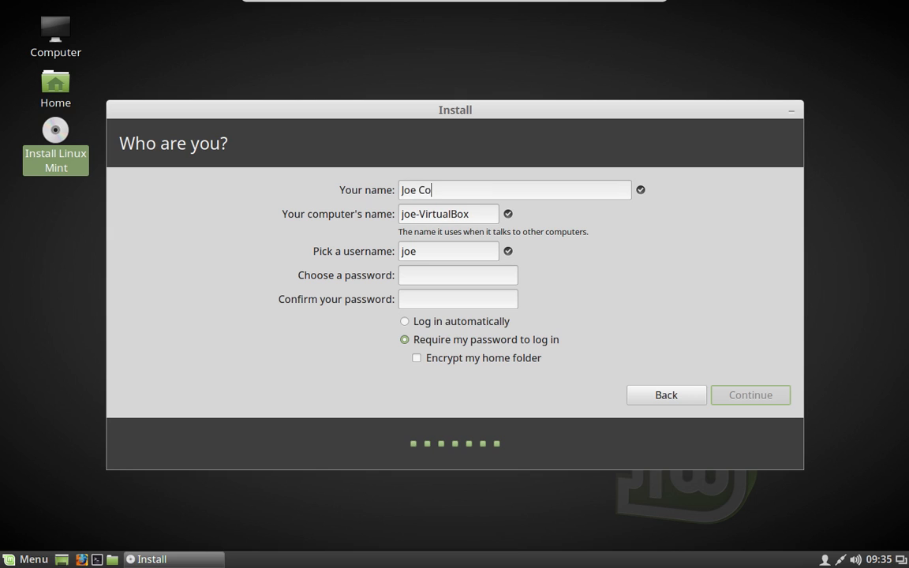
{"action": "type", "text": "llins"}
{"action": "left_click_drag", "start_coordinate": [463, 214], "coordinate": [363, 207]}
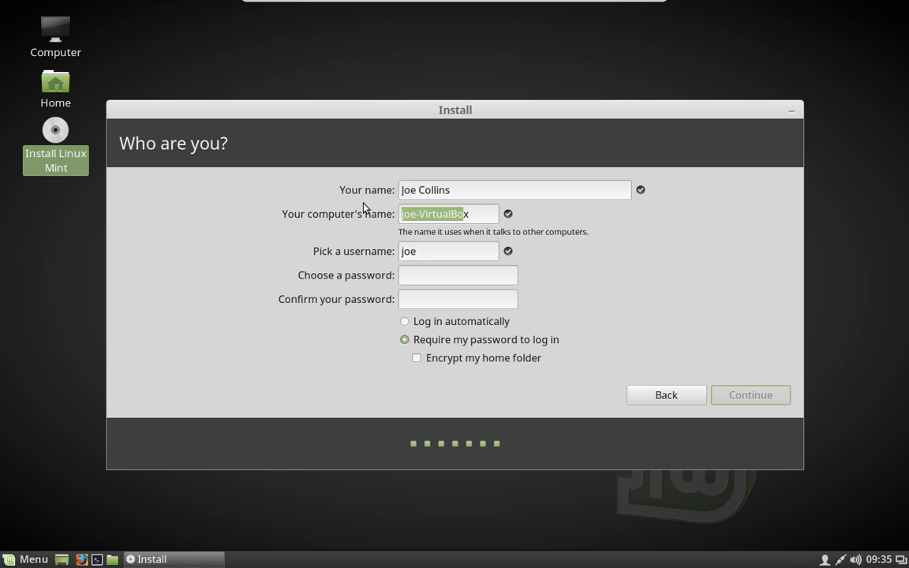
{"action": "left_click", "coordinate": [443, 221]}
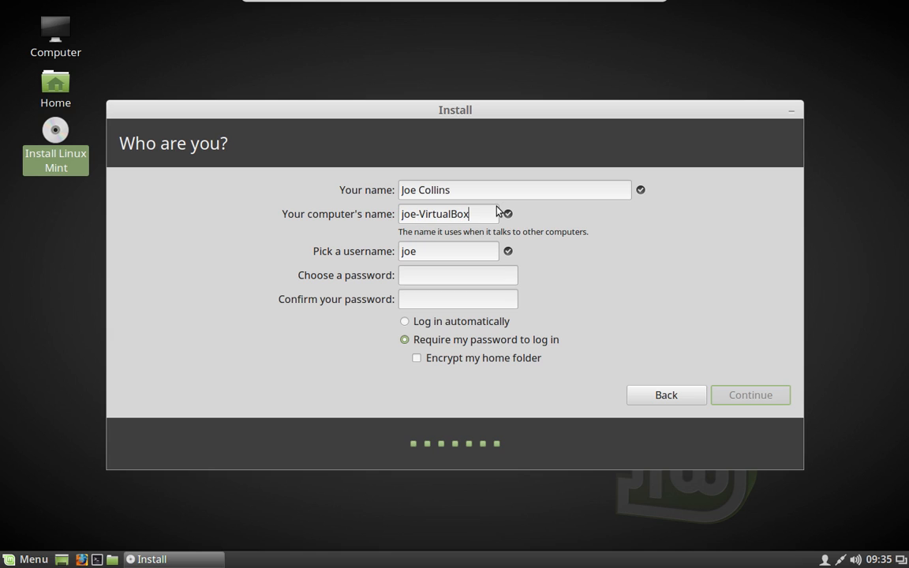
{"action": "key", "text": "BackSpace"}
{"action": "key", "text": "BackSpace"}
{"action": "key", "text": "BackSpace"}
{"action": "key", "text": "BackSpace"}
{"action": "key", "text": "BackSpace"}
{"action": "key", "text": "BackSpace"}
{"action": "key", "text": "BackSpace"}
{"action": "key", "text": "BackSpace"}
{"action": "key", "text": "BackSpace"}
{"action": "key", "text": "BackSpace"}
{"action": "key", "text": "BackSpace"}
{"action": "key", "text": "BackSpace"}
{"action": "key", "text": "BackSpace"}
{"action": "key", "text": "BackSpace"}
{"action": "type", "text": "LM-18-1"}
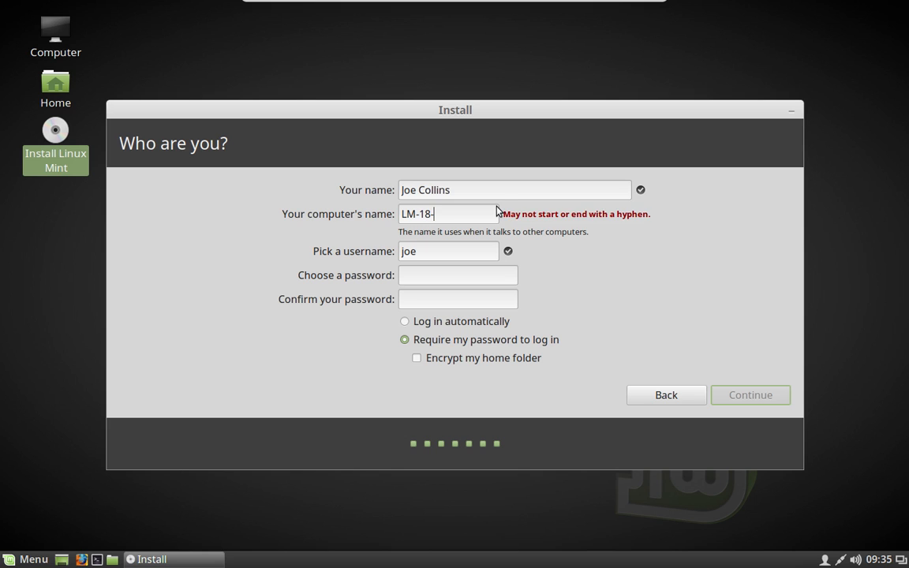
- Set and confirm the account password, then submit the details to begin installing
{"action": "left_click", "coordinate": [481, 275]}
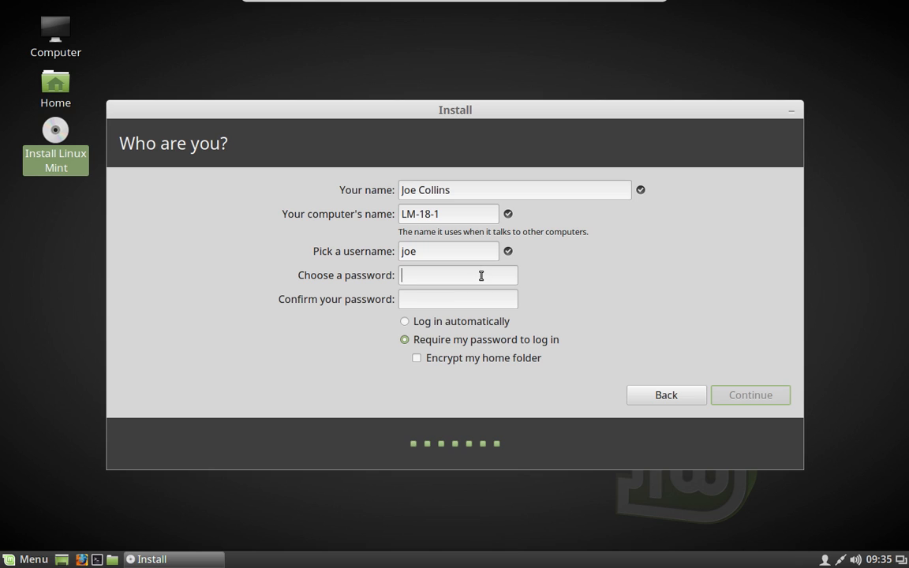
{"action": "type", "text": "1234"}
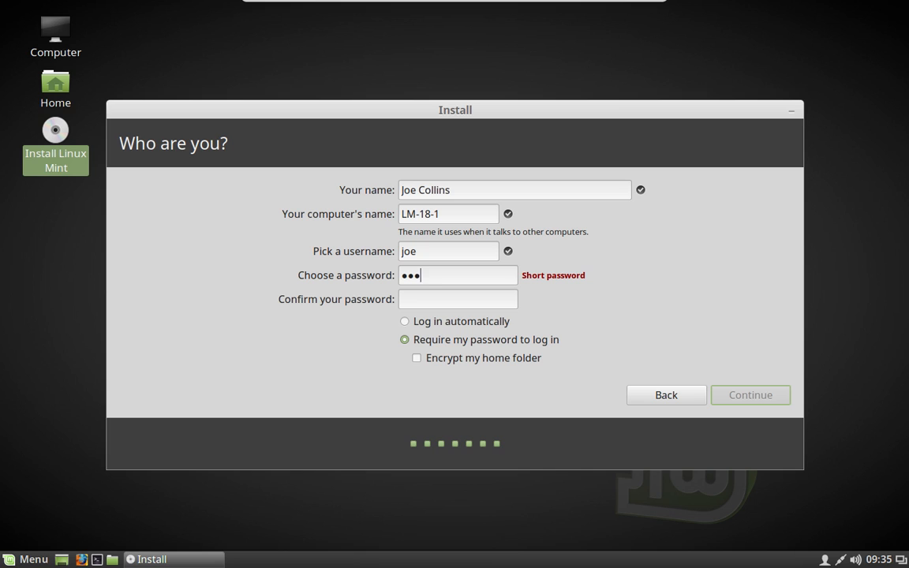
{"action": "type", "text": "5678"}
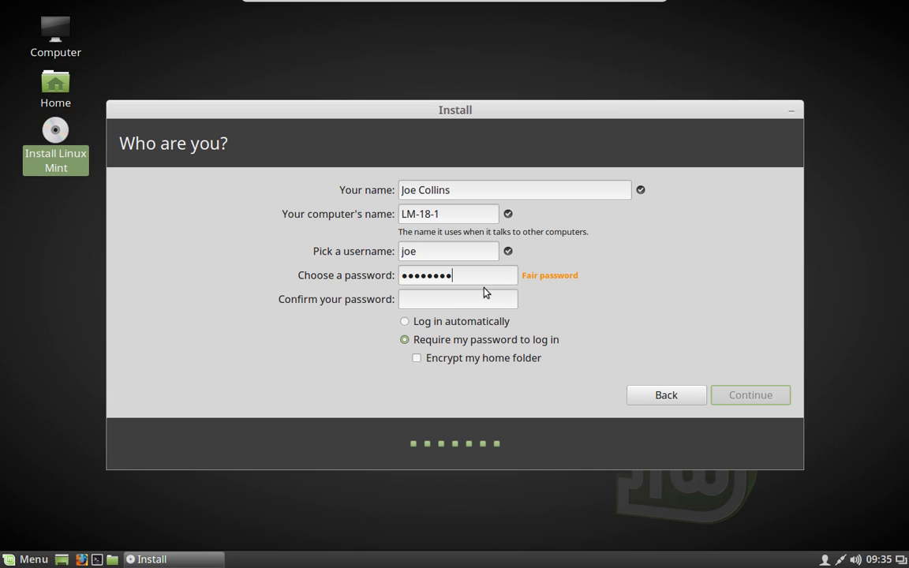
{"action": "left_click", "coordinate": [476, 302]}
{"action": "type", "text": "12345678"}
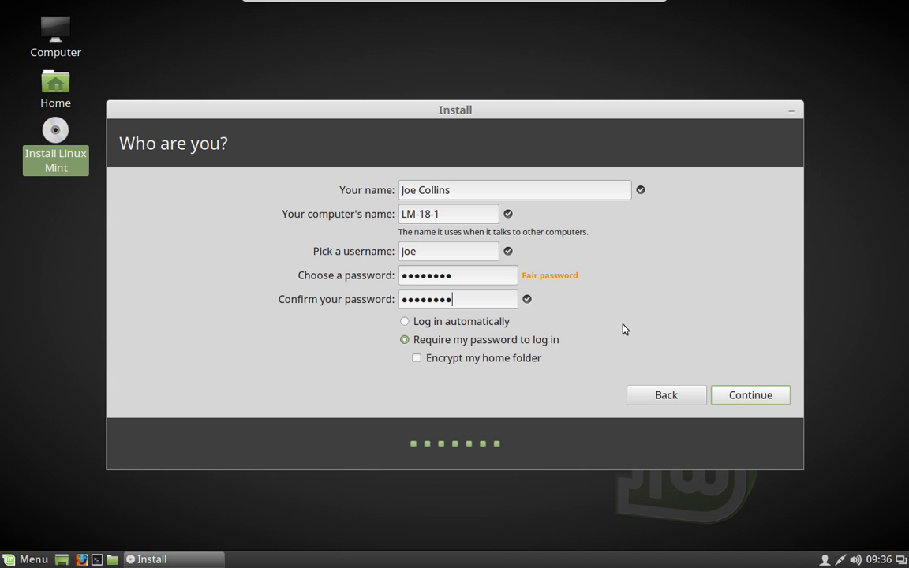
{"action": "key", "text": "Return"}
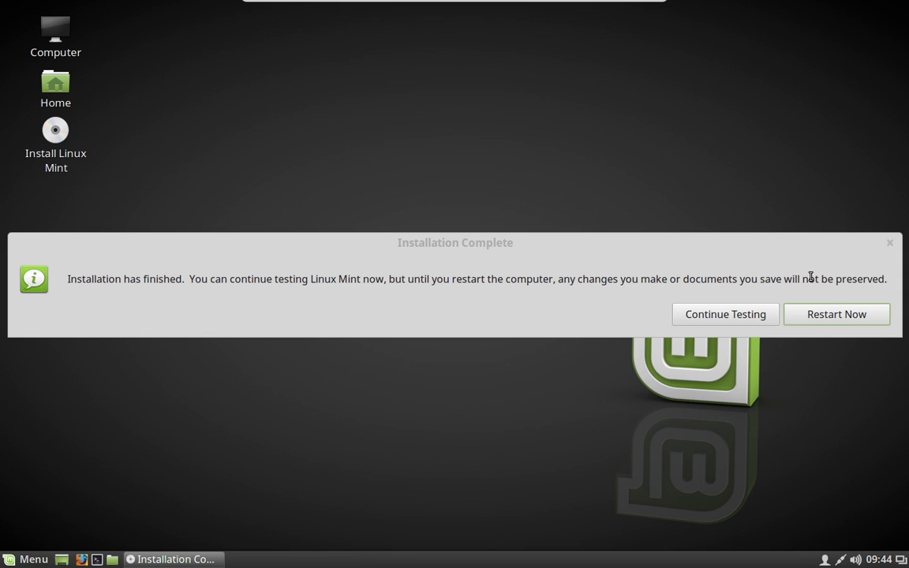
- Choose Restart Now once the Installation Complete dialog appears
{"action": "left_click", "coordinate": [816, 317]}
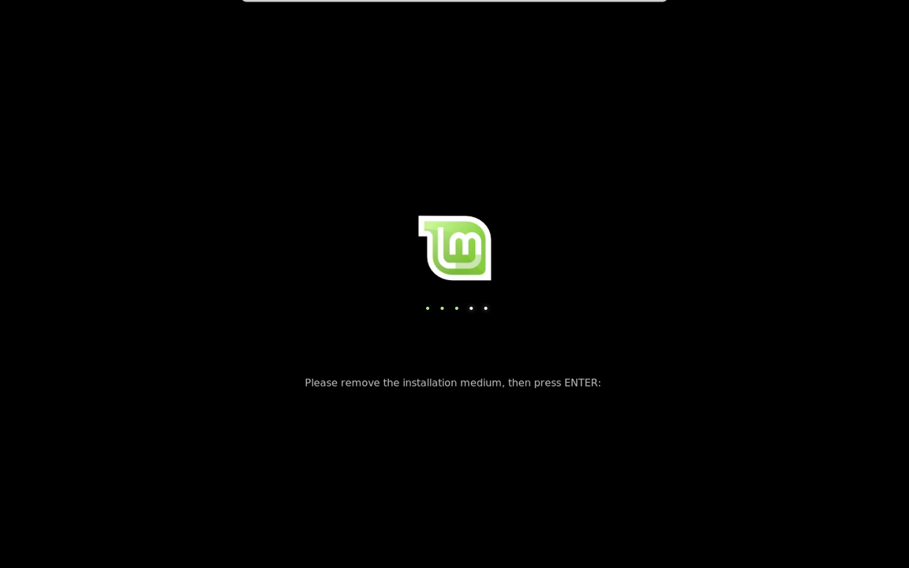
- Confirm the installation medium is removed so the virtual machine reboots
{"action": "key", "text": "Return"}
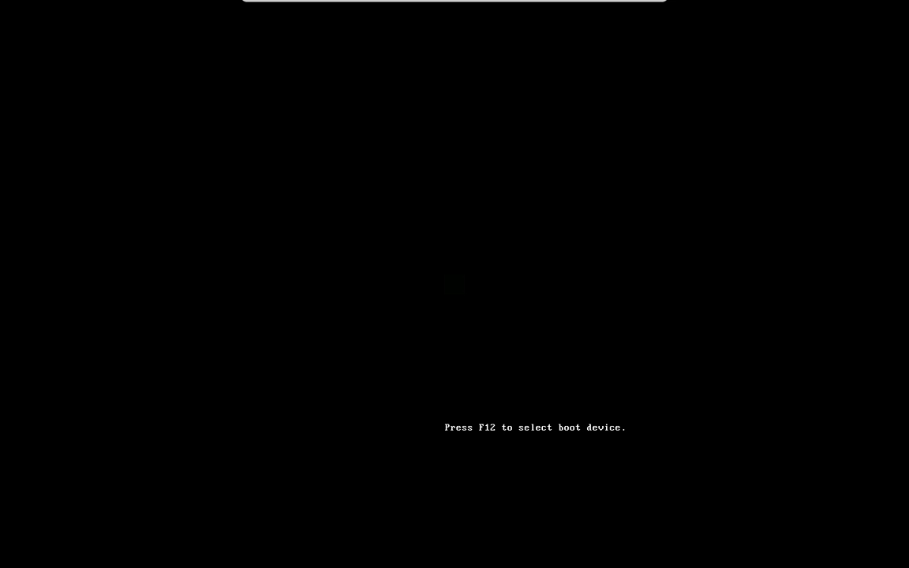
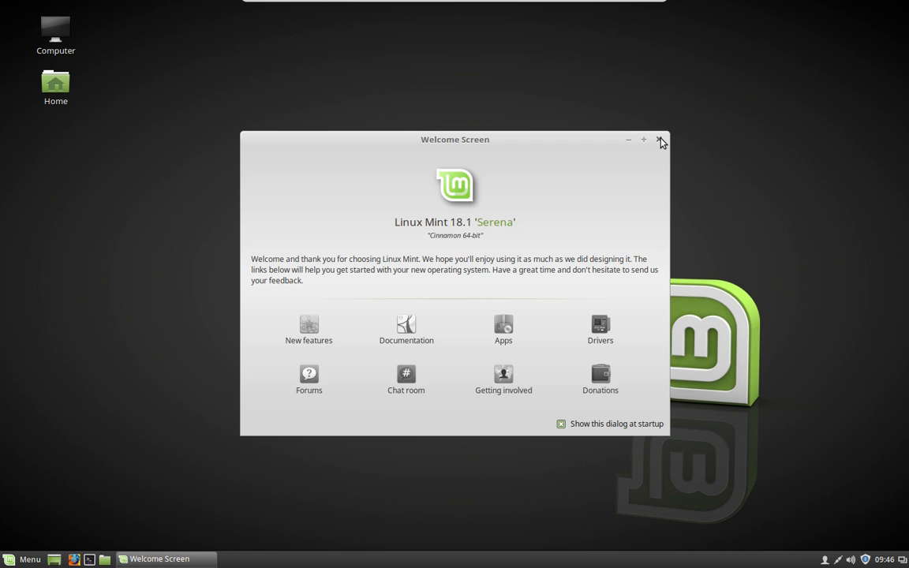
- Close the Welcome Screen and find the Fonts settings by searching the menu for 'font'
{"action": "left_click", "coordinate": [660, 141]}
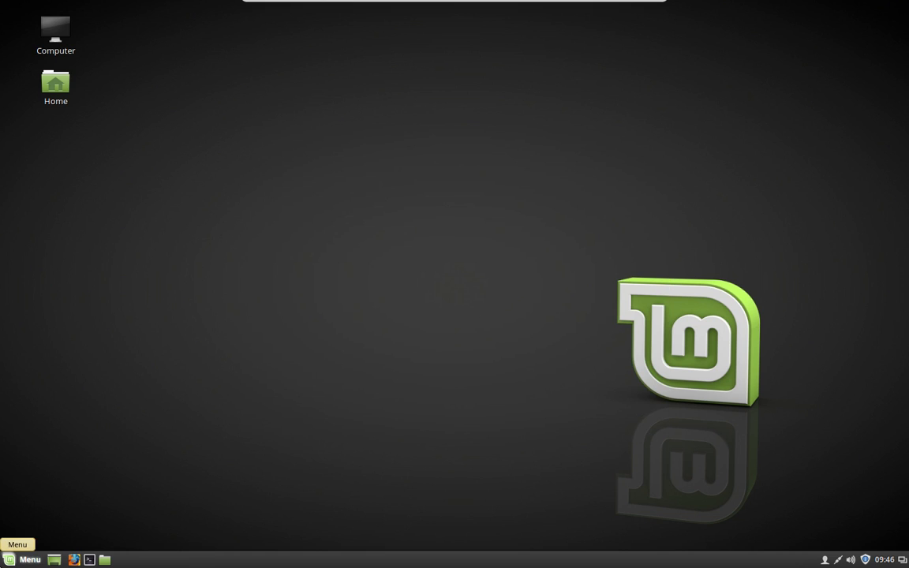
{"action": "left_click", "coordinate": [16, 559]}
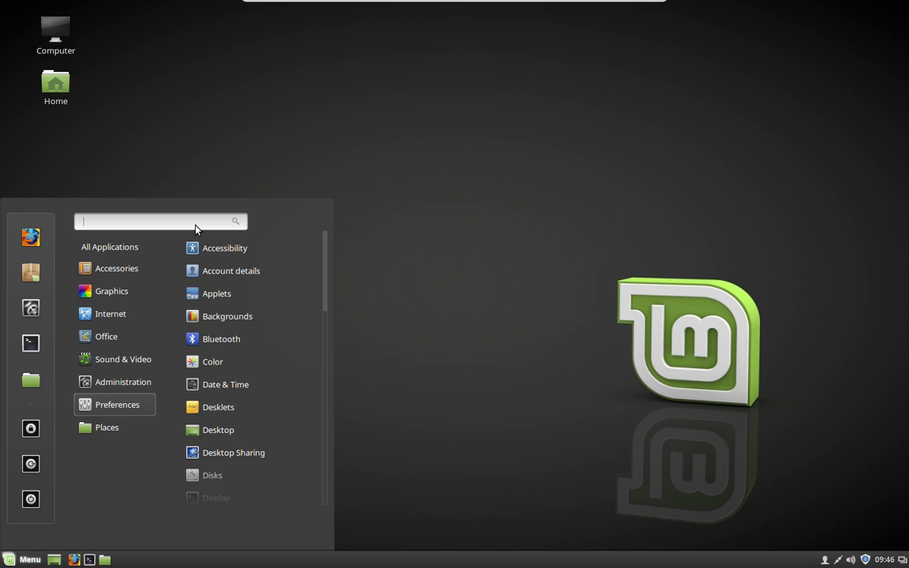
{"action": "type", "text": "f"}
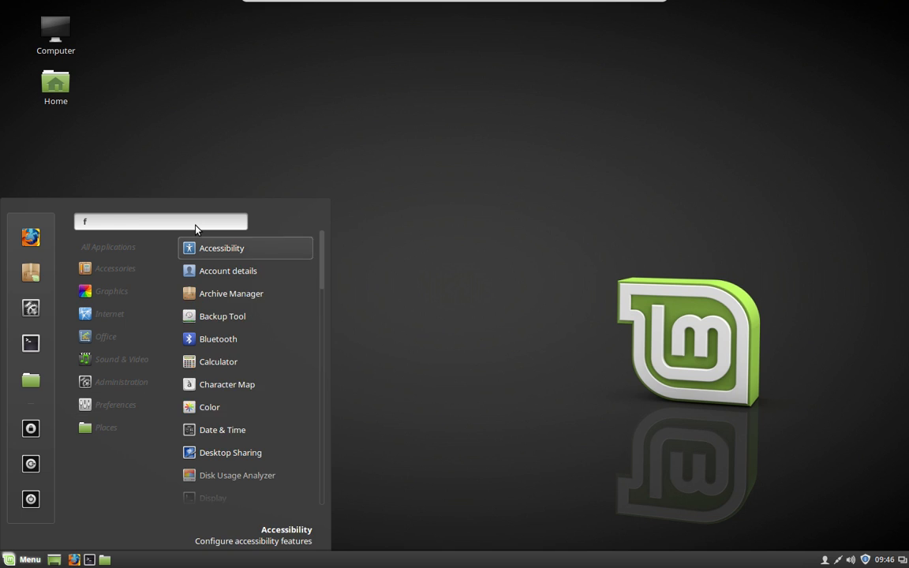
{"action": "type", "text": "ont"}
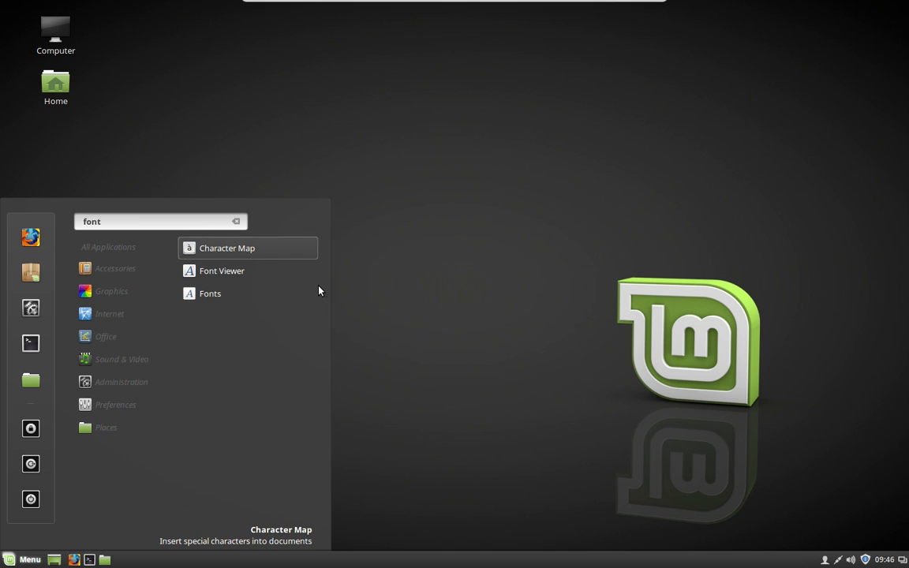
{"action": "left_click", "coordinate": [285, 301]}
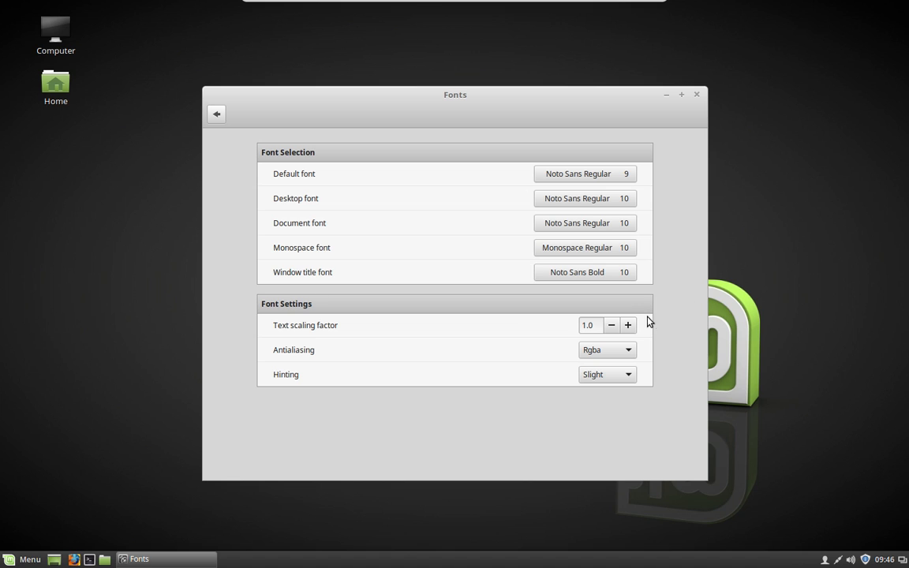
- Raise the text scaling factor from 1.0 to 1.3, then close System Settings
{"action": "left_click", "coordinate": [629, 325]}
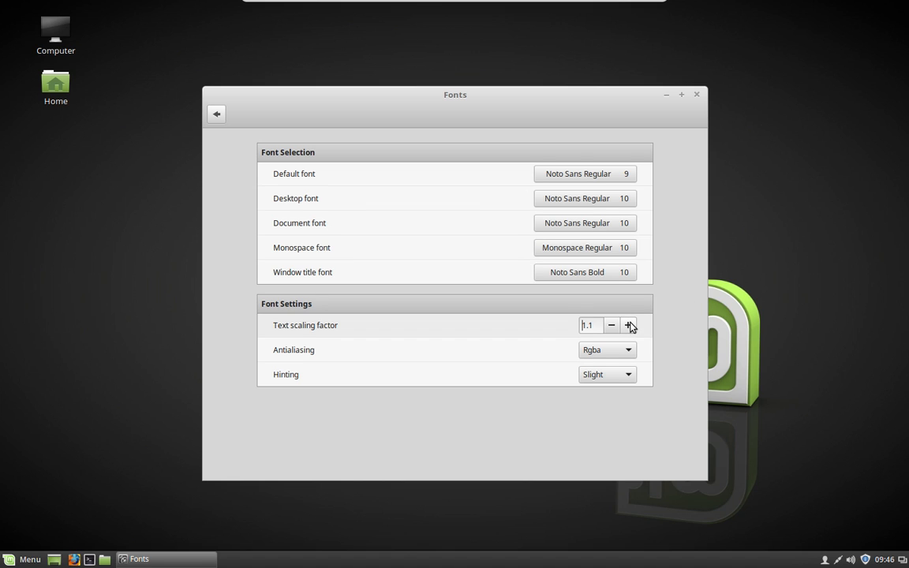
{"action": "left_click", "coordinate": [629, 330]}
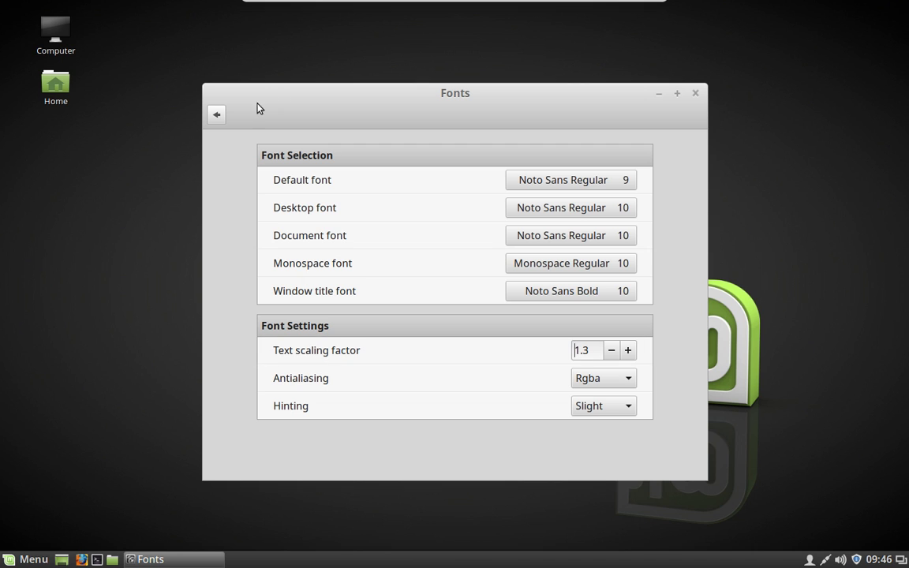
{"action": "left_click", "coordinate": [214, 120]}
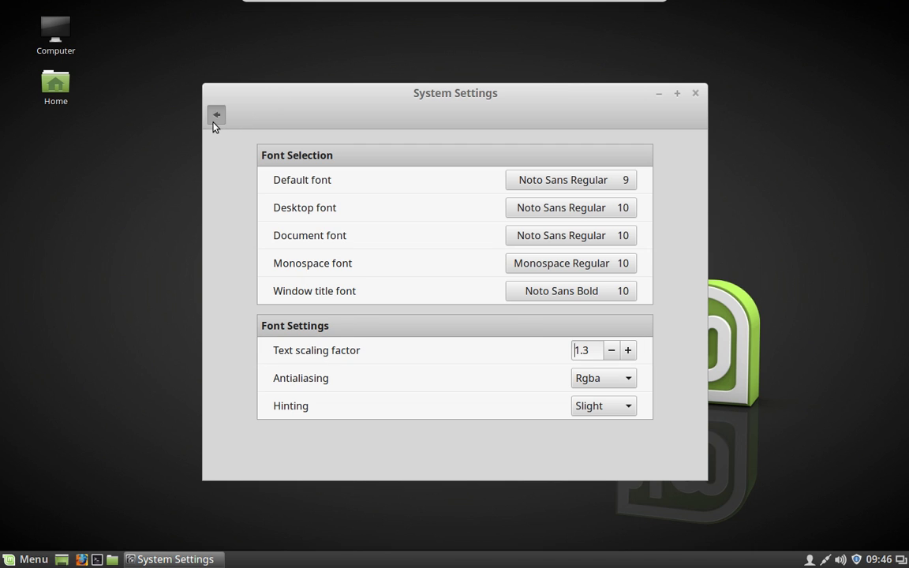
{"action": "left_click", "coordinate": [696, 94]}
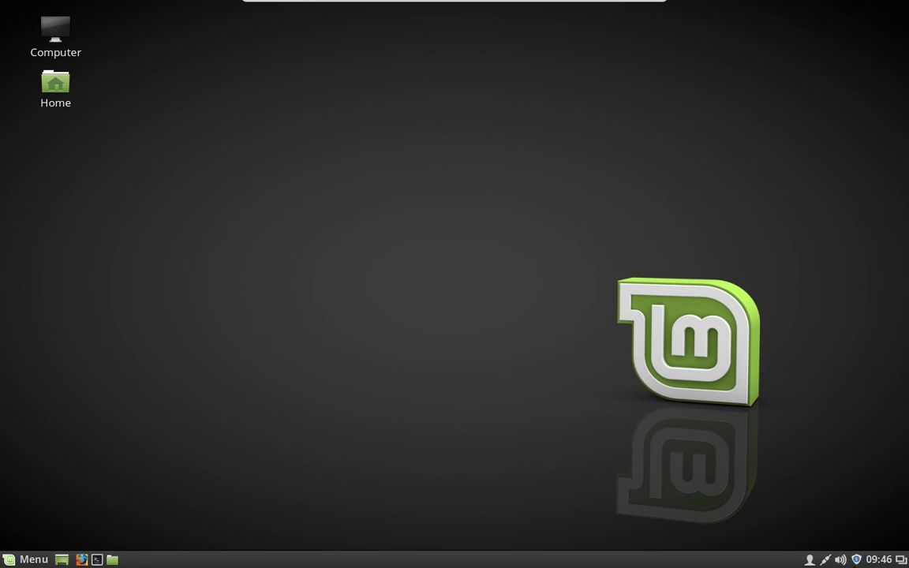
- Open Update Manager from the tray and confirm the 'Always update everything' policy
{"action": "left_click", "coordinate": [856, 559]}
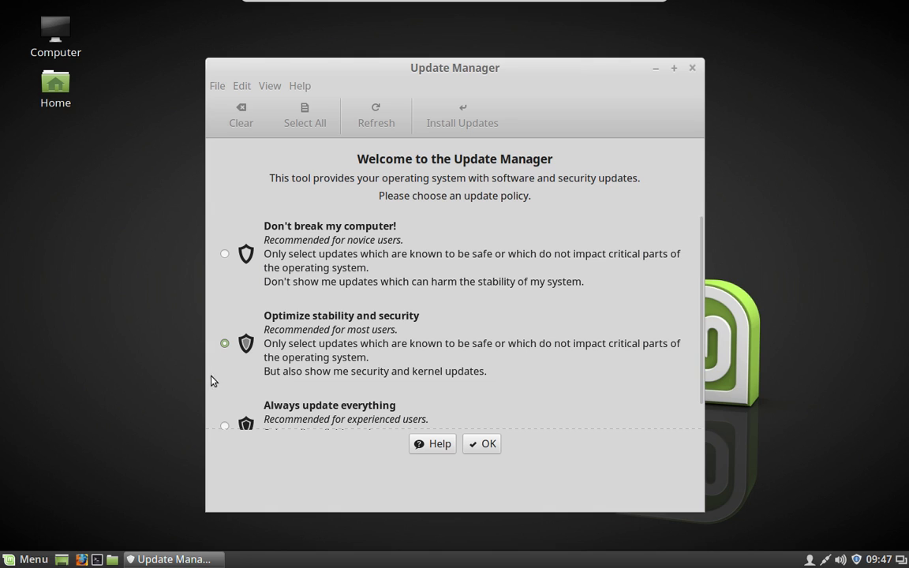
{"action": "left_click", "coordinate": [224, 426]}
{"action": "left_click", "coordinate": [483, 444]}
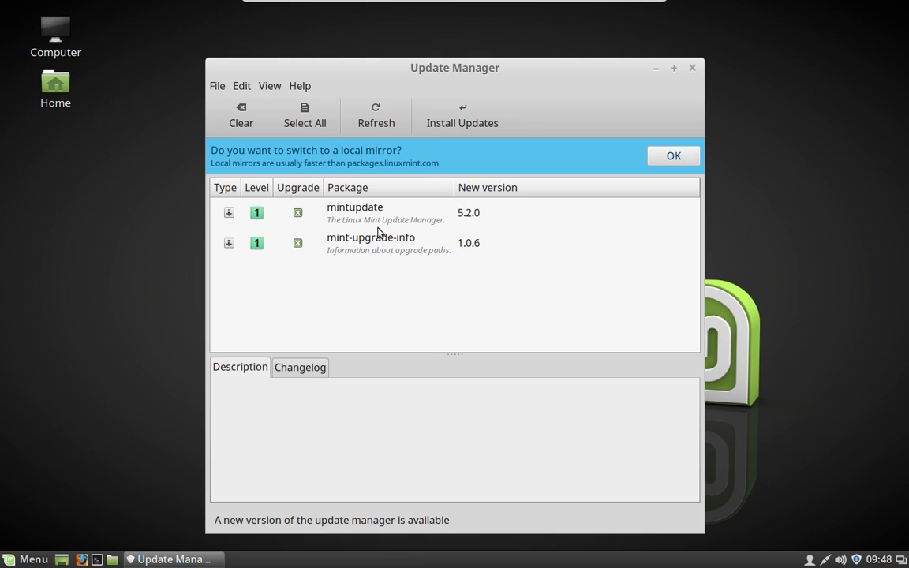
- Accept the faster local mirror, authenticate with the account password, and list Main repository mirrors
{"action": "left_click", "coordinate": [682, 157]}
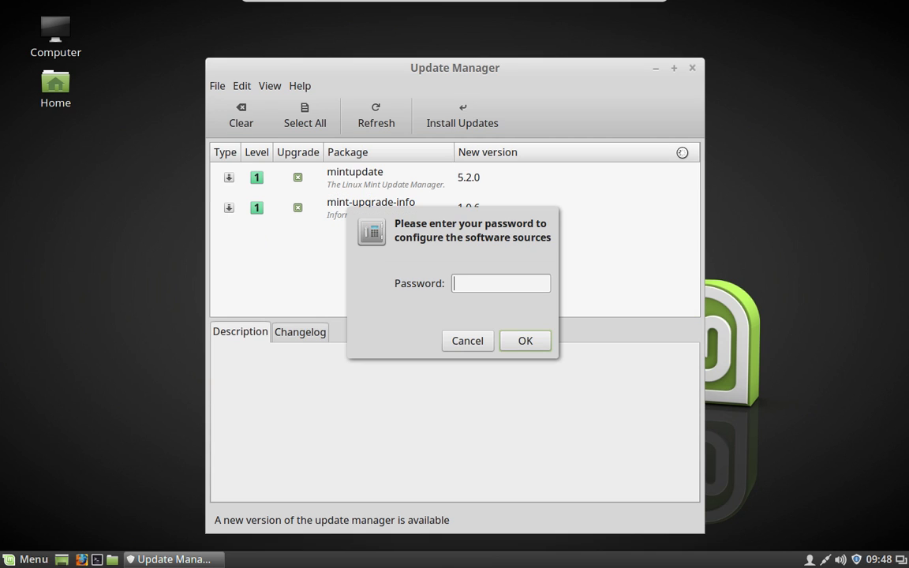
{"action": "type", "text": "••••••••"}
{"action": "key", "text": "Return"}
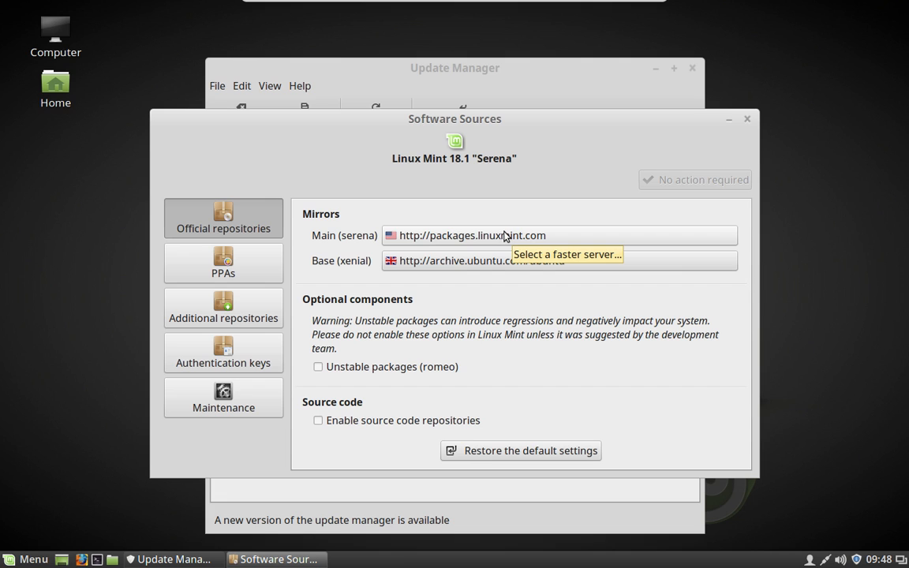
{"action": "left_click", "coordinate": [504, 236]}
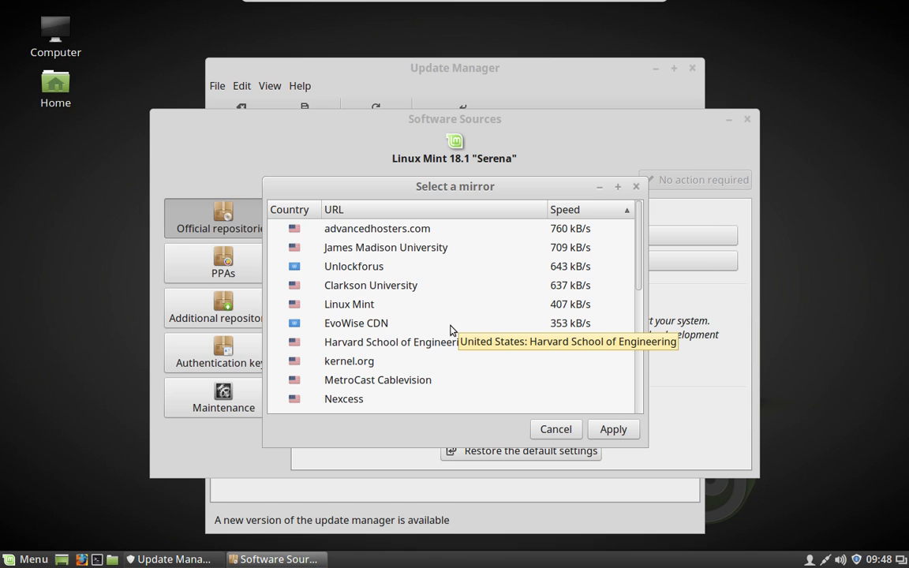
- Set the Main mirror to James Madison University (mirror.jmu.edu), then list Base mirrors
{"action": "left_click", "coordinate": [433, 248]}
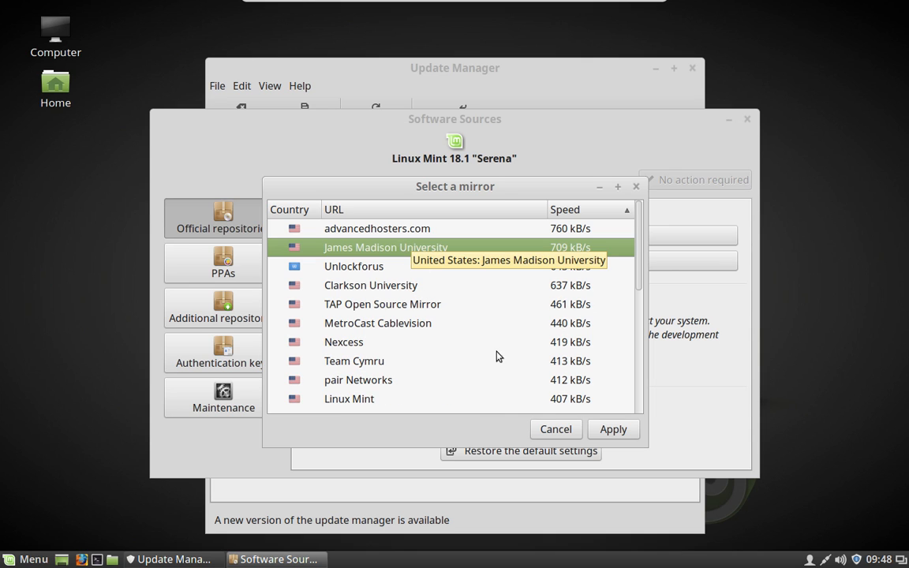
{"action": "left_click", "coordinate": [604, 430]}
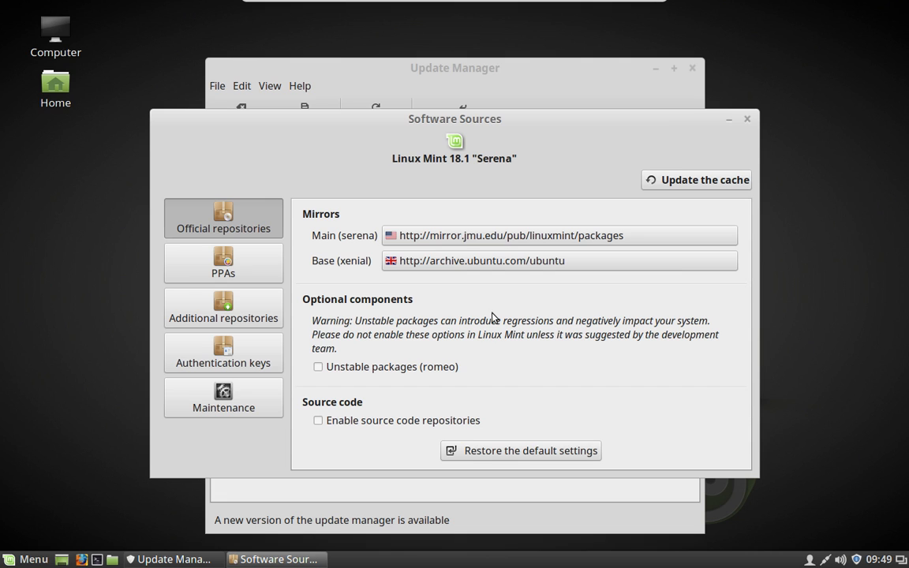
{"action": "left_click", "coordinate": [508, 268]}
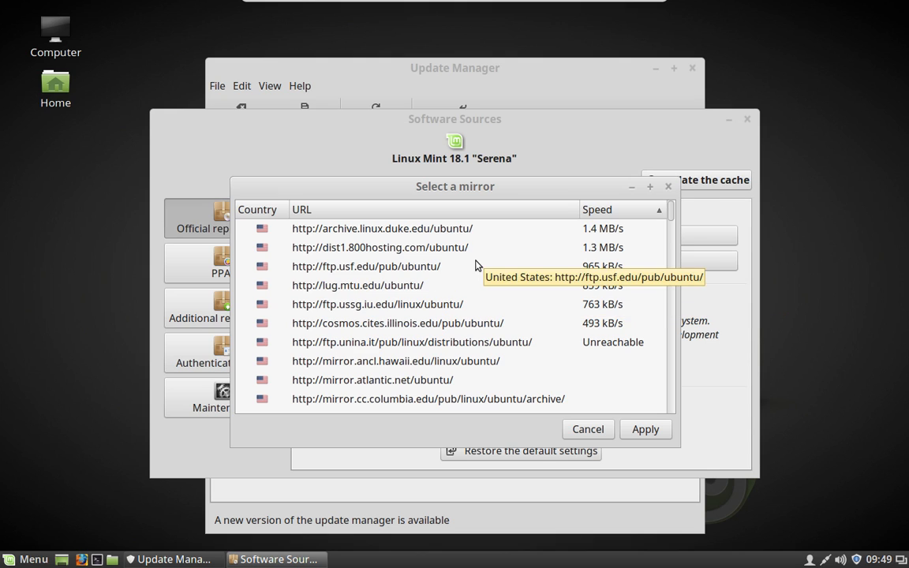
- Pick mirror.cc.vt.edu/pub2/ubuntu from the Ubuntu mirror list and apply it as the Base mirror
{"action": "scroll", "coordinate": [457, 276], "scroll_direction": "down", "scroll_amount": 3}
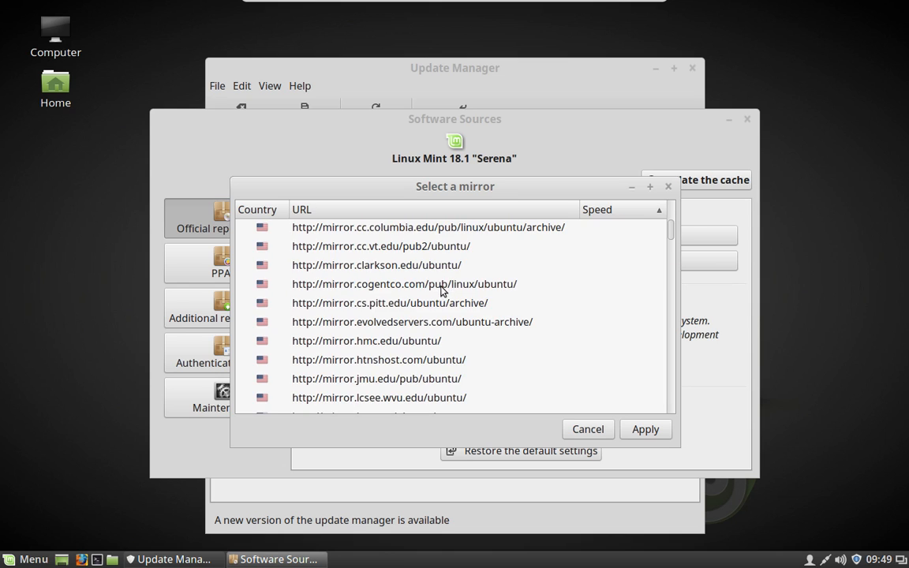
{"action": "left_click", "coordinate": [417, 250]}
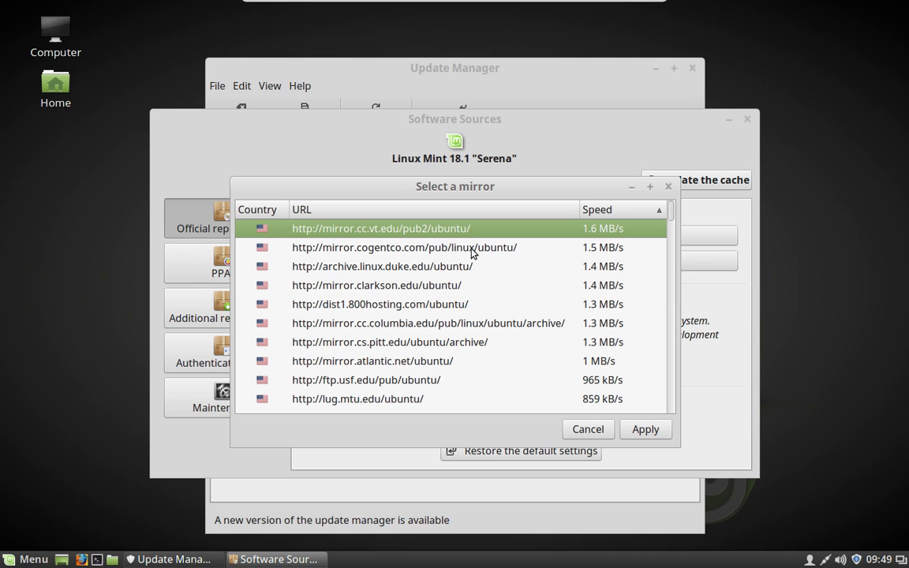
{"action": "scroll", "coordinate": [470, 261], "scroll_direction": "down", "scroll_amount": 5}
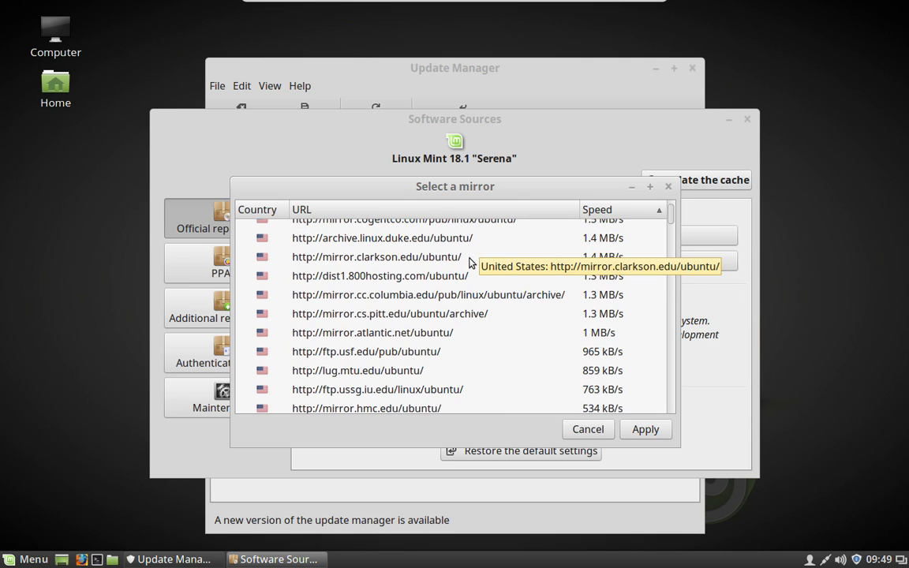
{"action": "scroll", "coordinate": [469, 262], "scroll_direction": "down", "scroll_amount": 2}
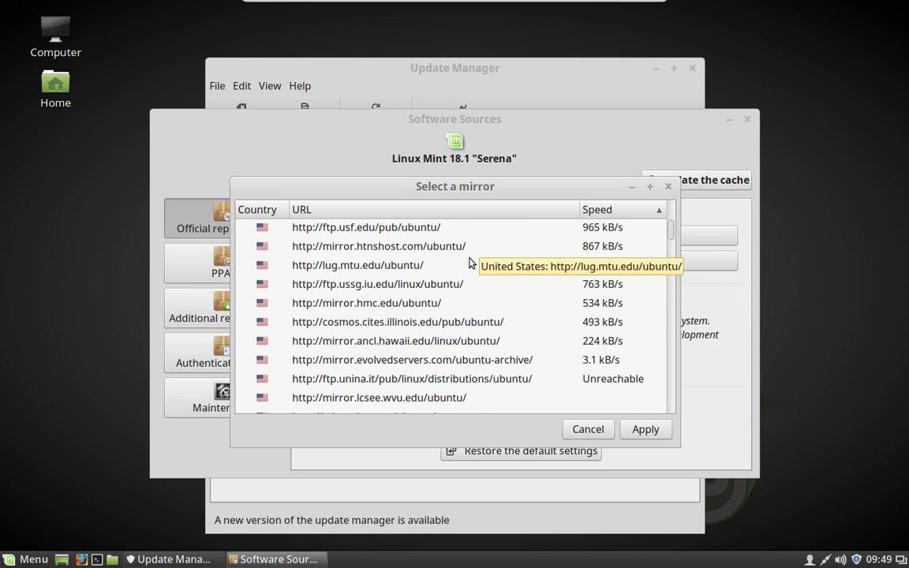
{"action": "scroll", "coordinate": [470, 262], "scroll_direction": "down", "scroll_amount": 3}
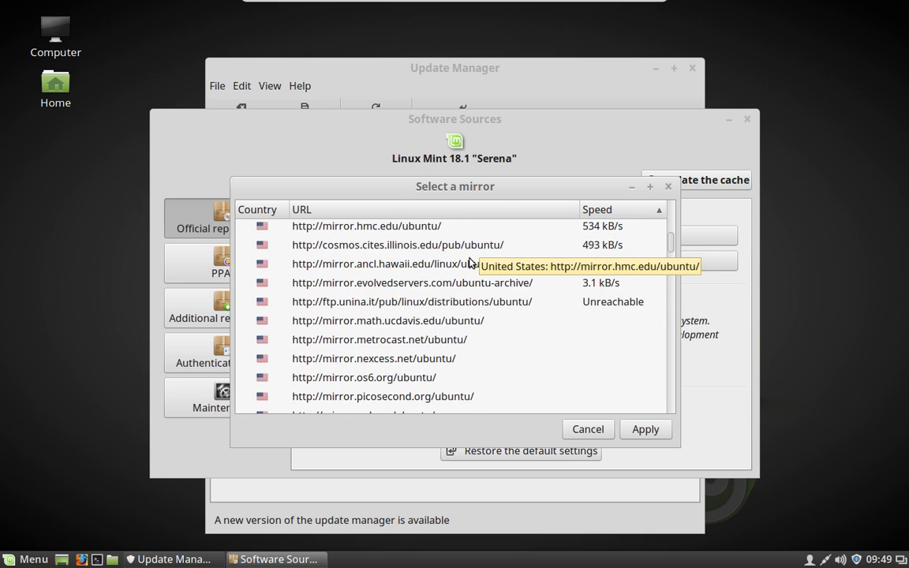
{"action": "scroll", "coordinate": [469, 262], "scroll_direction": "down", "scroll_amount": 2}
{"action": "scroll", "coordinate": [469, 262], "scroll_direction": "down", "scroll_amount": 4}
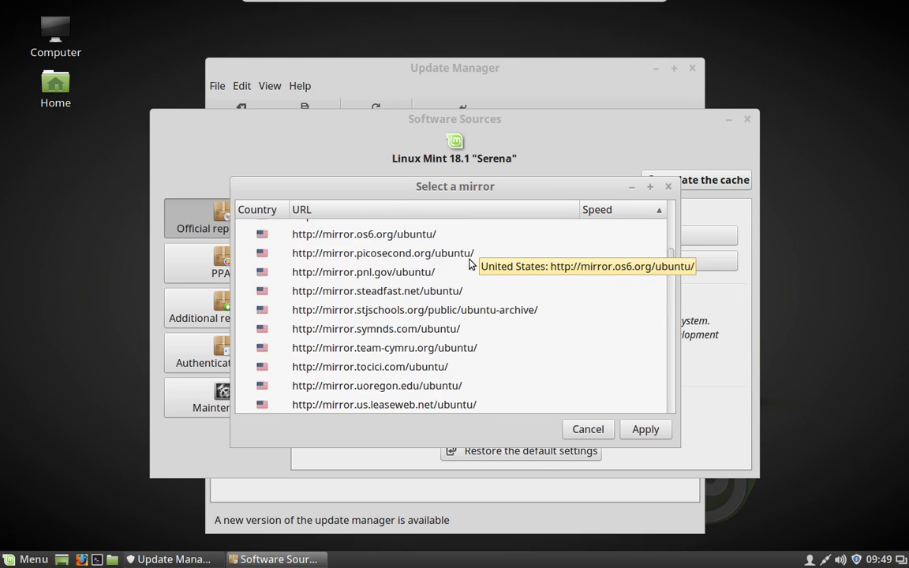
{"action": "scroll", "coordinate": [470, 264], "scroll_direction": "down", "scroll_amount": 2}
{"action": "scroll", "coordinate": [470, 262], "scroll_direction": "down", "scroll_amount": 4}
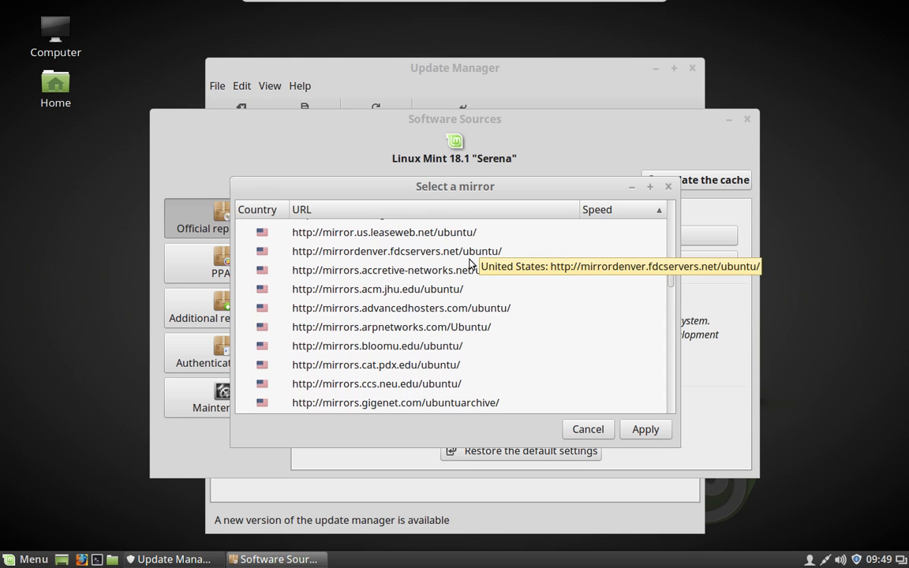
{"action": "scroll", "coordinate": [470, 263], "scroll_direction": "down", "scroll_amount": 2}
{"action": "scroll", "coordinate": [469, 263], "scroll_direction": "down", "scroll_amount": 4}
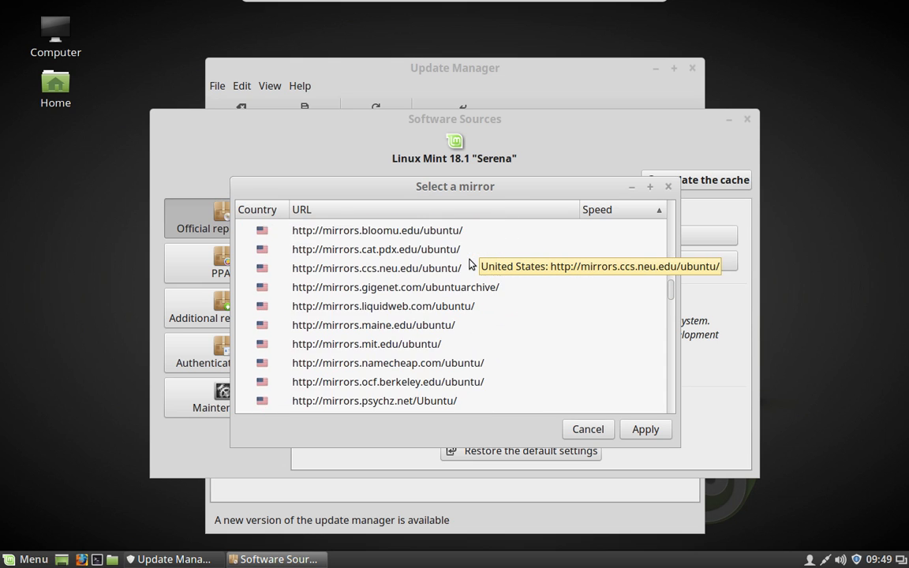
{"action": "scroll", "coordinate": [470, 262], "scroll_direction": "up", "scroll_amount": 10}
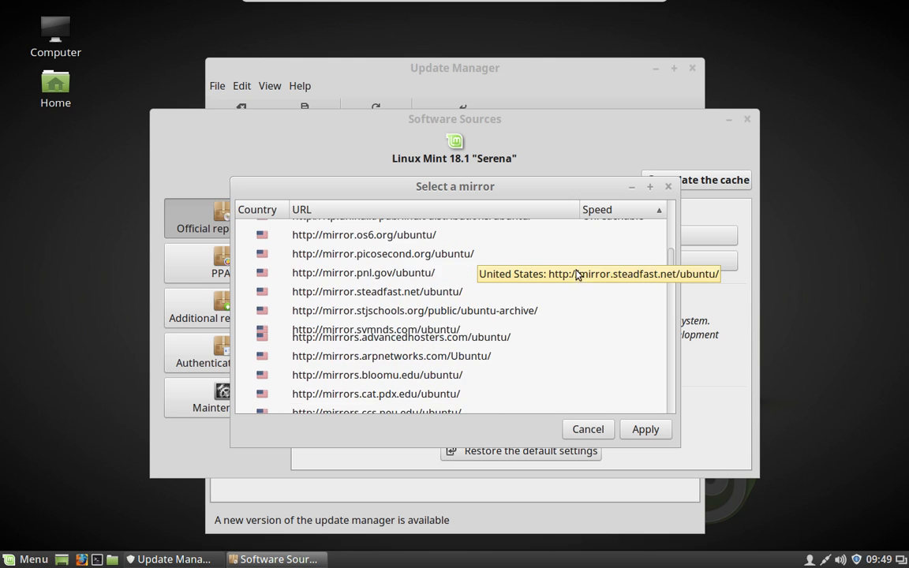
{"action": "scroll", "coordinate": [543, 282], "scroll_direction": "up", "scroll_amount": 12}
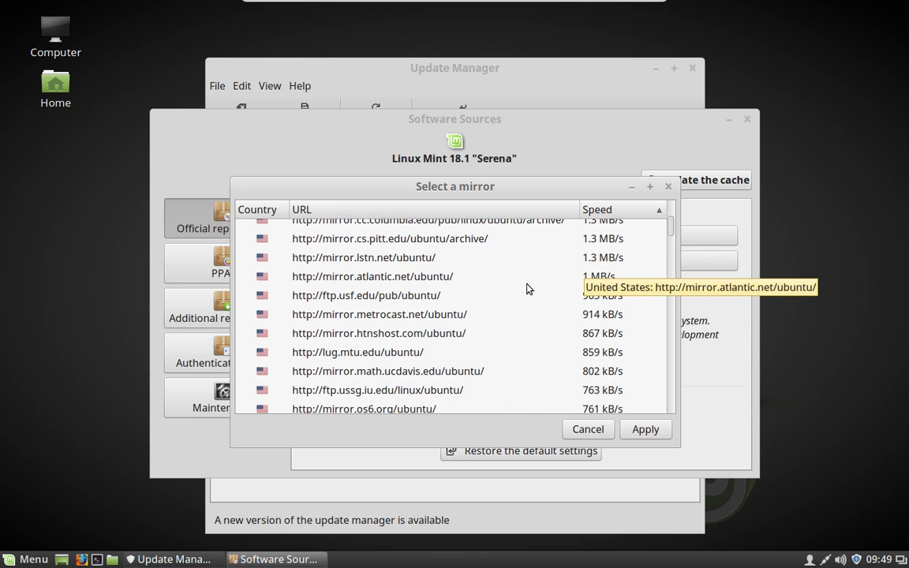
{"action": "scroll", "coordinate": [527, 289], "scroll_direction": "up", "scroll_amount": 4}
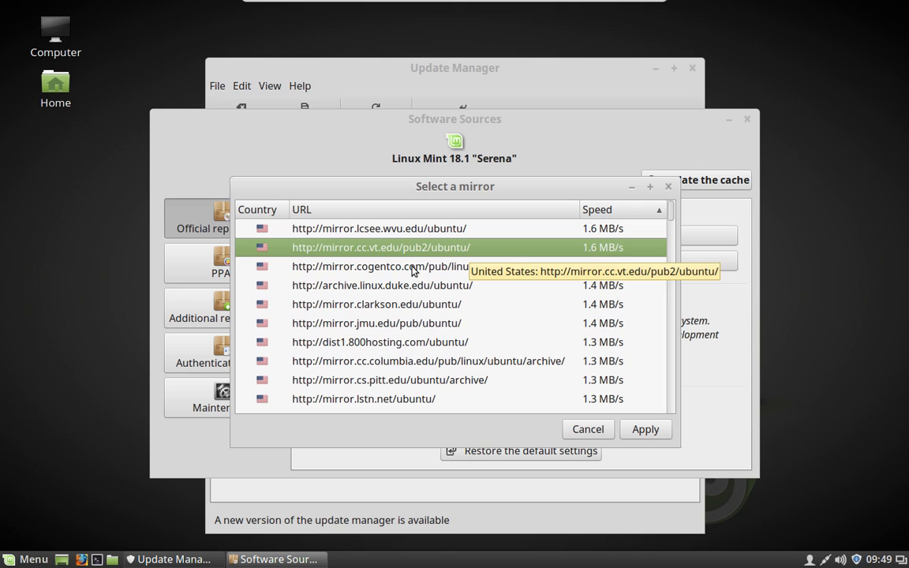
{"action": "scroll", "coordinate": [411, 270], "scroll_direction": "up", "scroll_amount": 1}
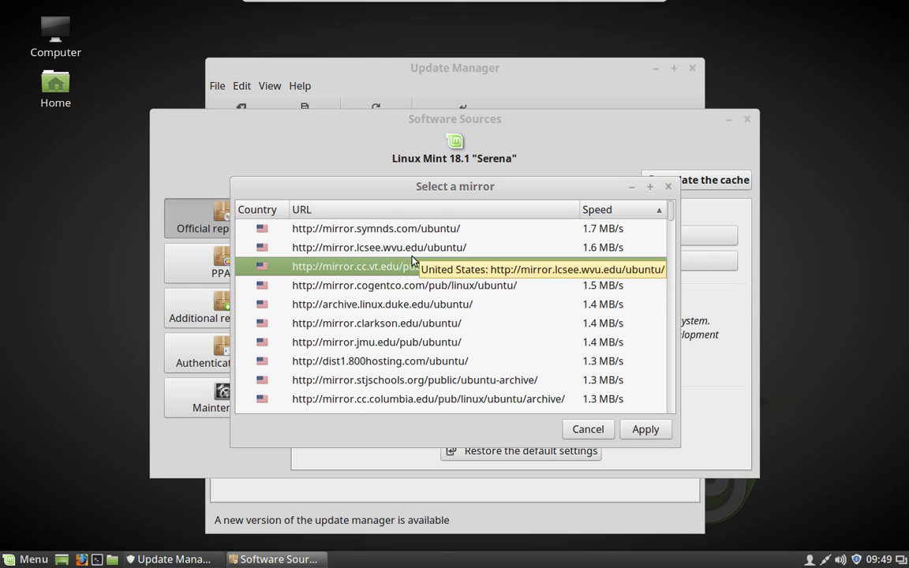
{"action": "left_click", "coordinate": [644, 429]}
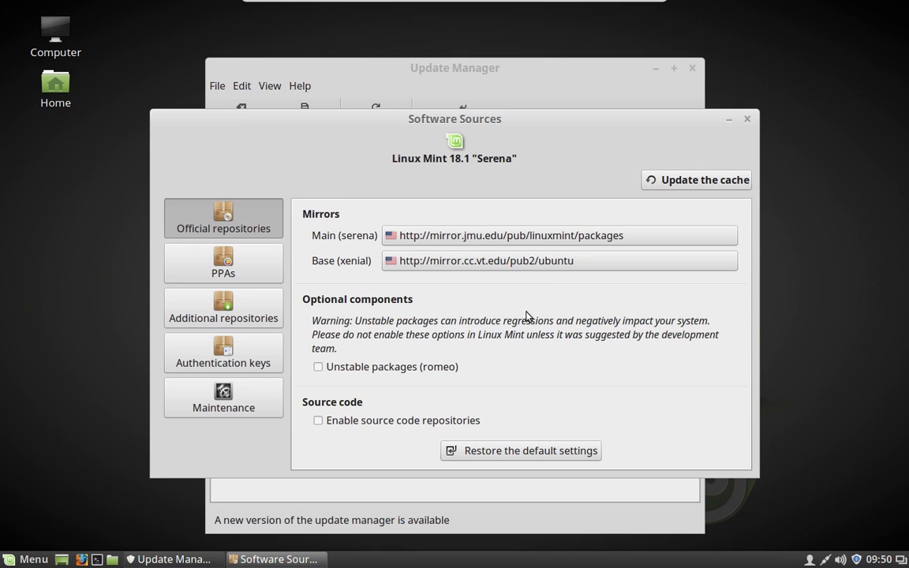
- Update the package cache, close Software Sources, and start installing the pending Update Manager updates
{"action": "left_click", "coordinate": [660, 186]}
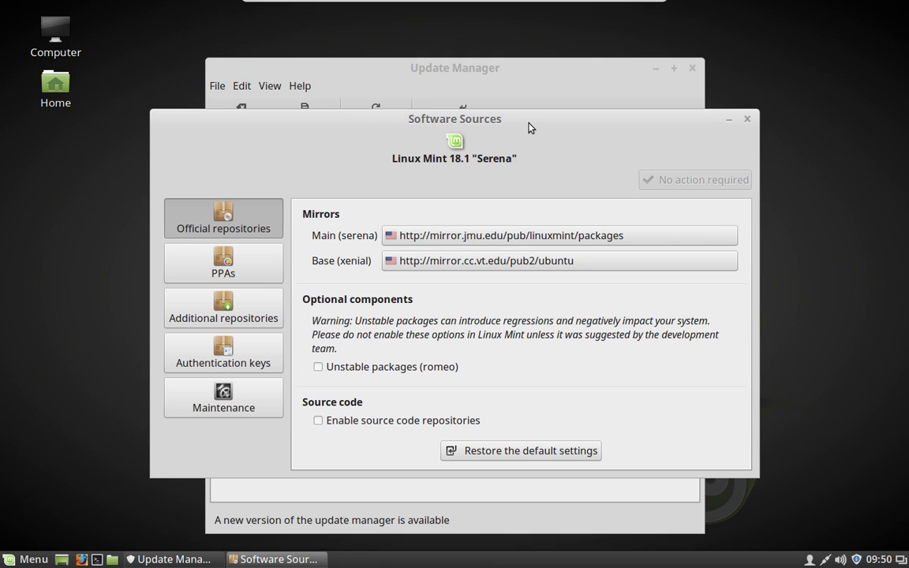
{"action": "left_click", "coordinate": [746, 122]}
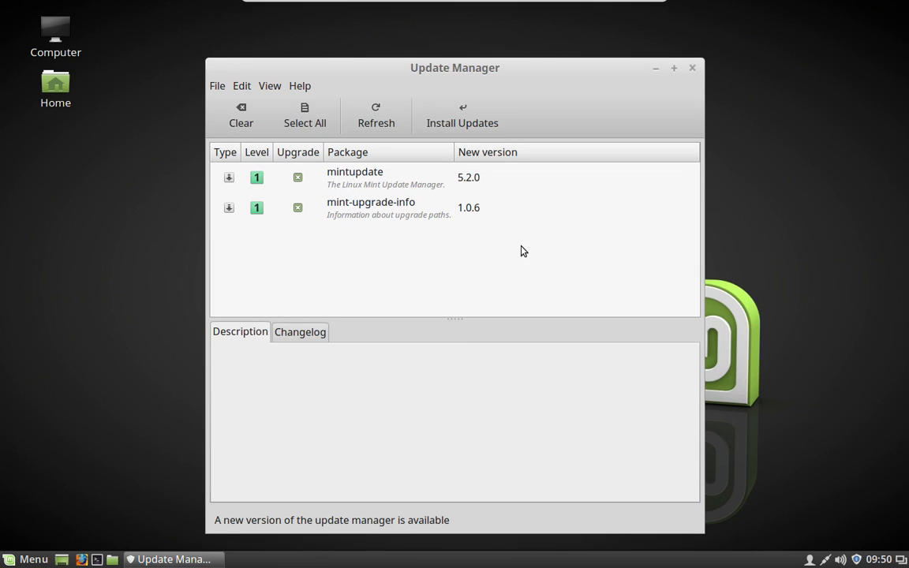
{"action": "left_click", "coordinate": [448, 117]}
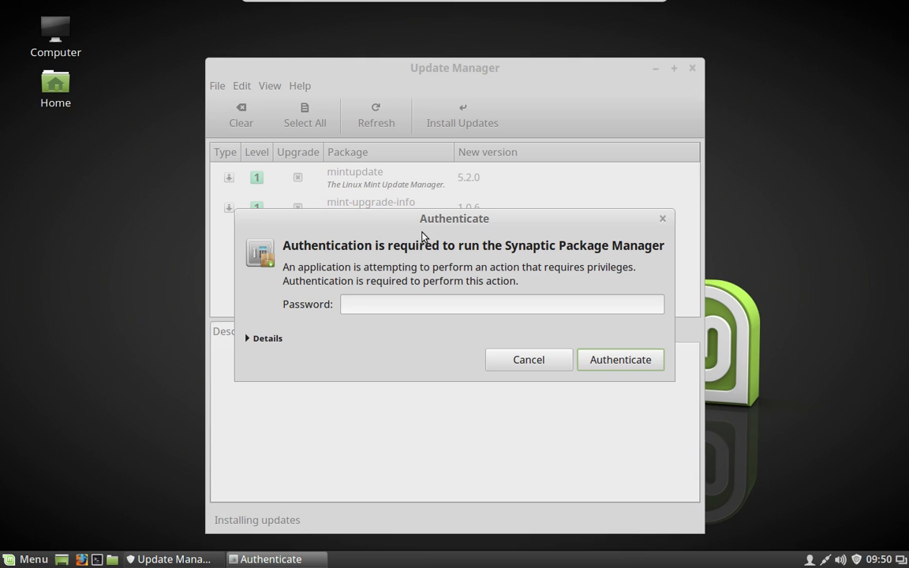
- Authenticate with the account password to install the mintupdate and mint-upgrade-info updates
{"action": "type", "text": "••••••••"}
{"action": "key", "text": "Return"}
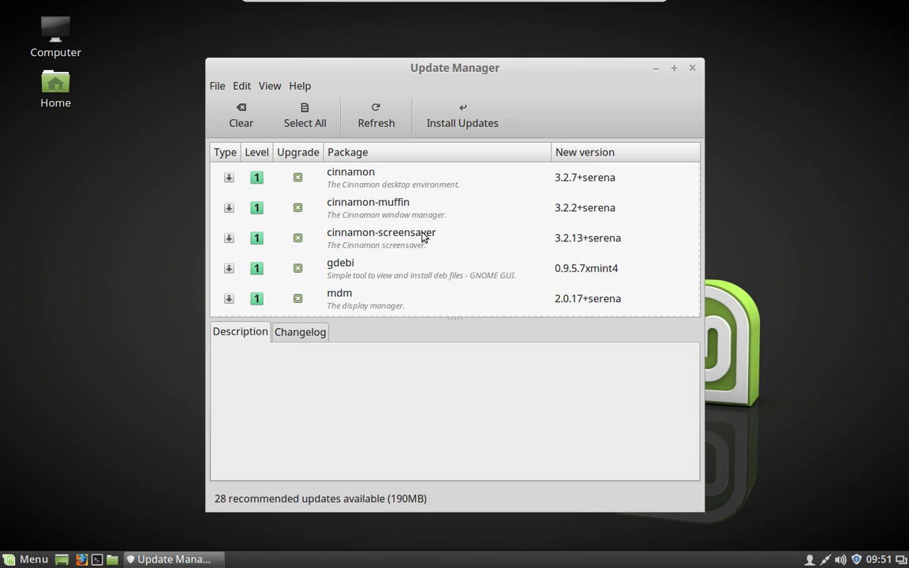
{"action": "scroll", "coordinate": [473, 203], "scroll_direction": "down", "scroll_amount": 5}
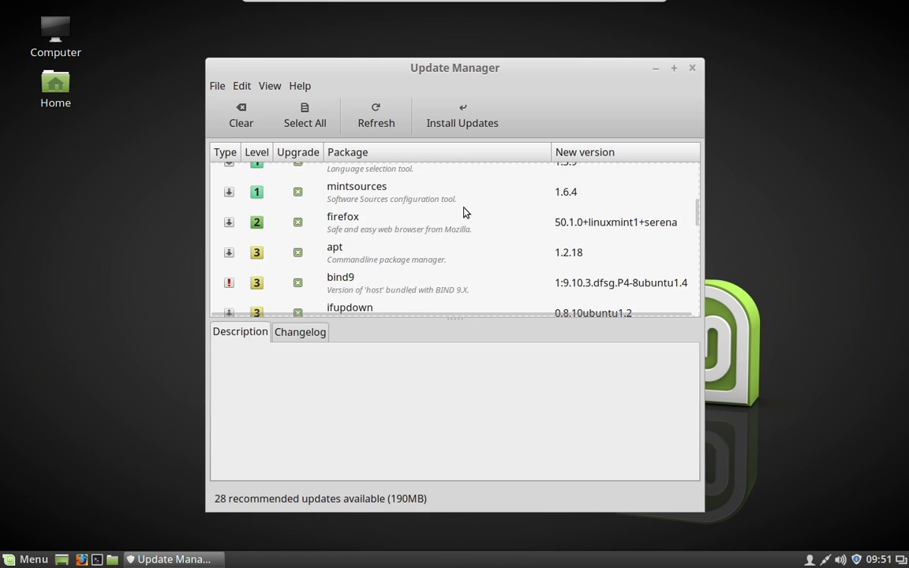
{"action": "scroll", "coordinate": [466, 211], "scroll_direction": "down", "scroll_amount": 10}
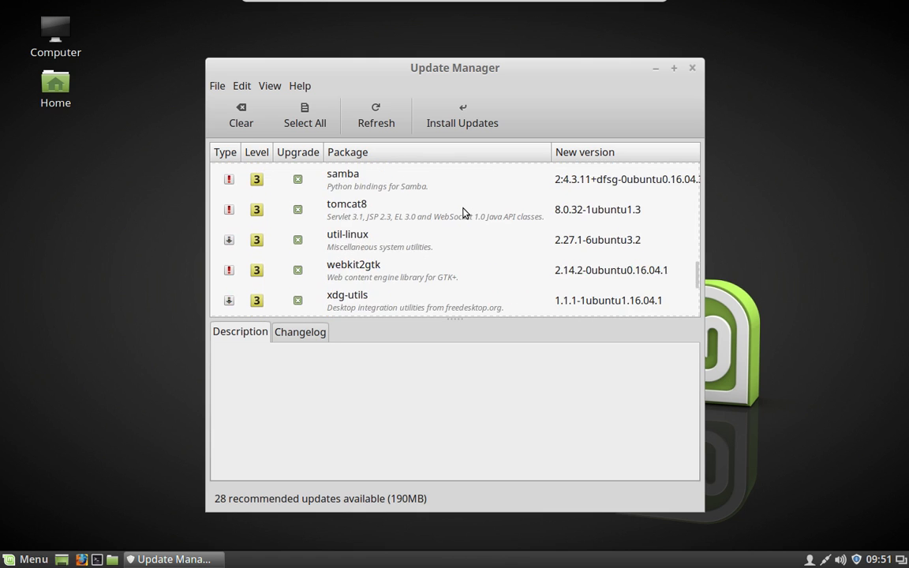
{"action": "scroll", "coordinate": [464, 213], "scroll_direction": "down", "scroll_amount": 3}
{"action": "scroll", "coordinate": [464, 213], "scroll_direction": "up", "scroll_amount": 10}
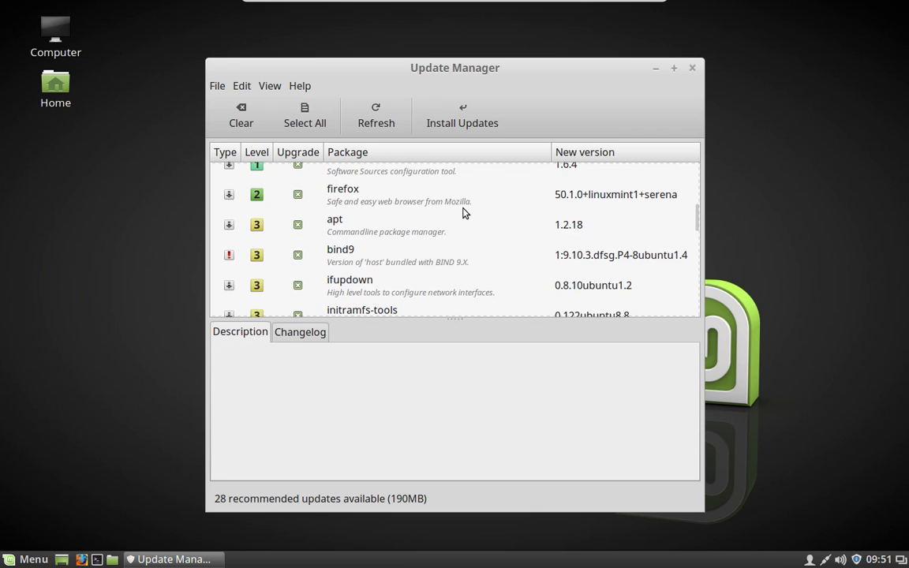
{"action": "scroll", "coordinate": [463, 213], "scroll_direction": "up", "scroll_amount": 5}
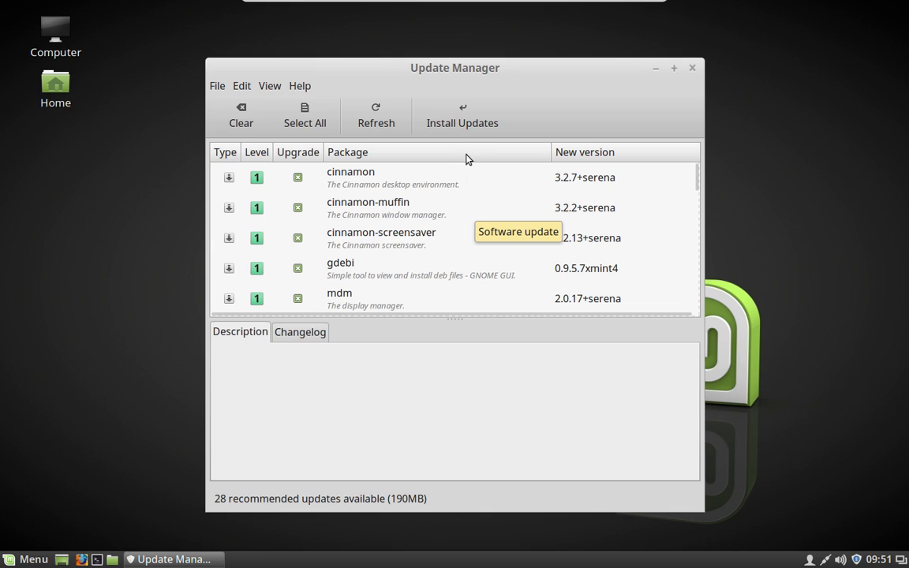
{"action": "left_click", "coordinate": [463, 122]}
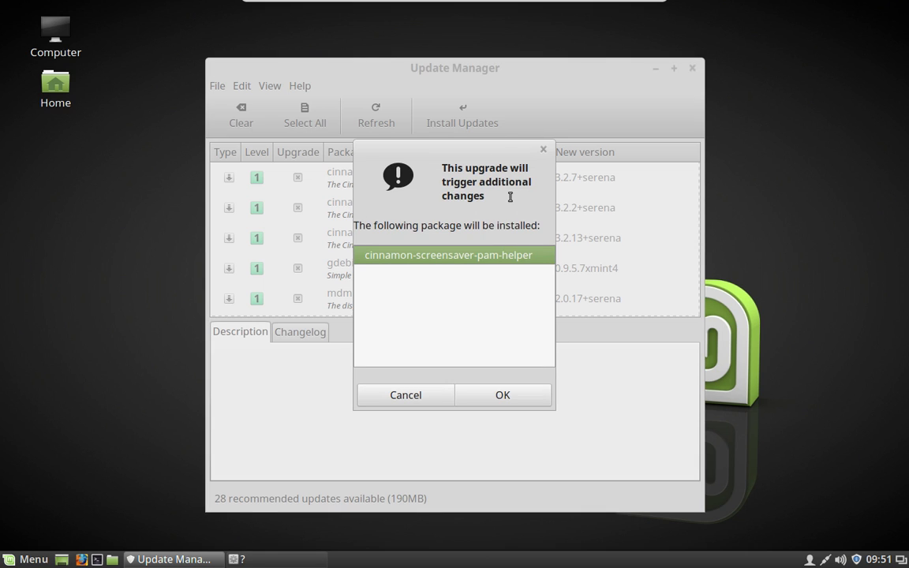
- Accept the extra cinnamon-screensaver-pam-helper package, authenticate, and expand the installation Details log
{"action": "left_click", "coordinate": [502, 397]}
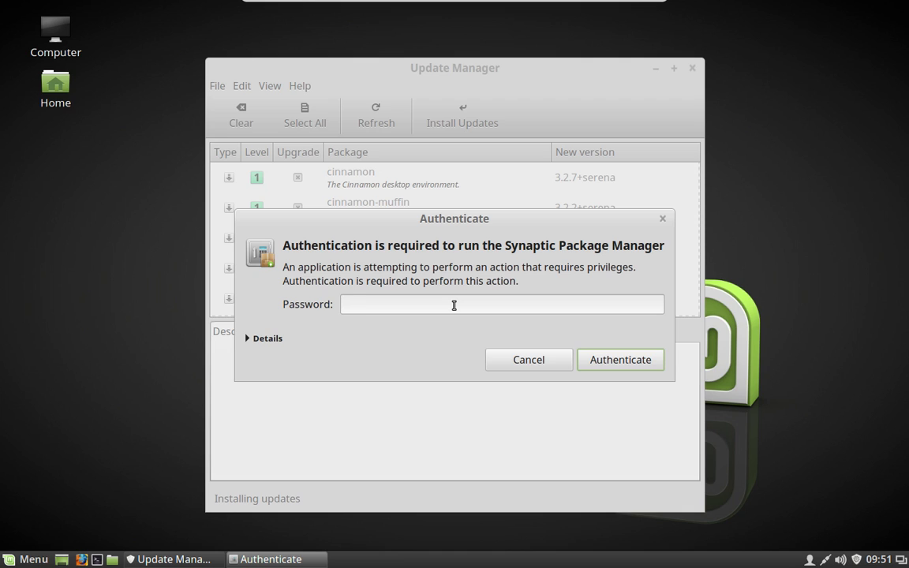
{"action": "type", "text": "••••••••"}
{"action": "key", "text": "Return"}
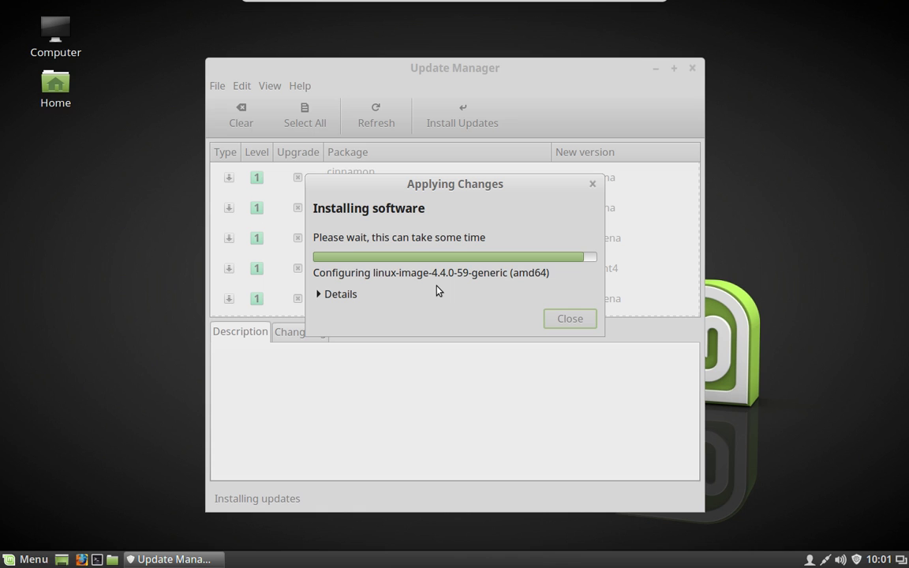
{"action": "left_click", "coordinate": [343, 294]}
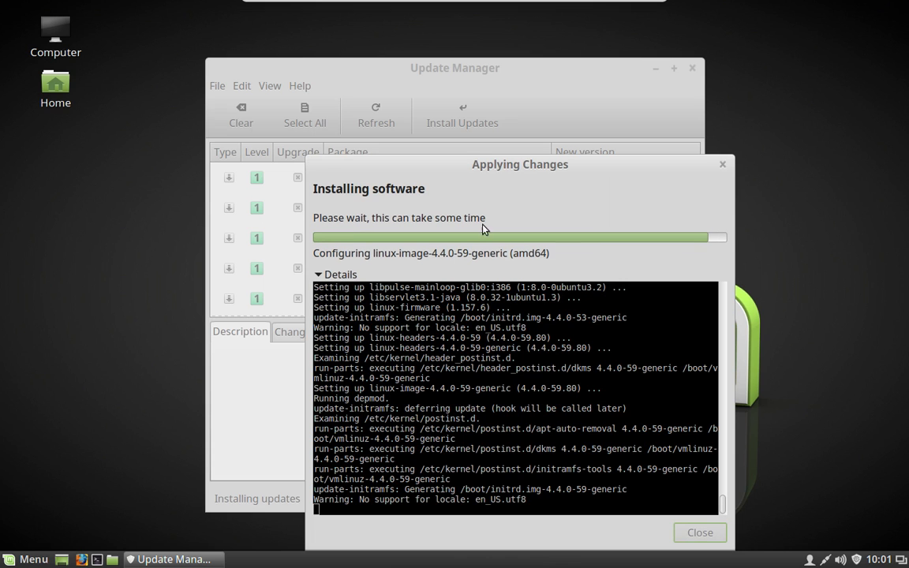
- Move the Applying Changes window up and left while the updates finish installing
{"action": "left_click_drag", "start_coordinate": [480, 165], "coordinate": [430, 74]}
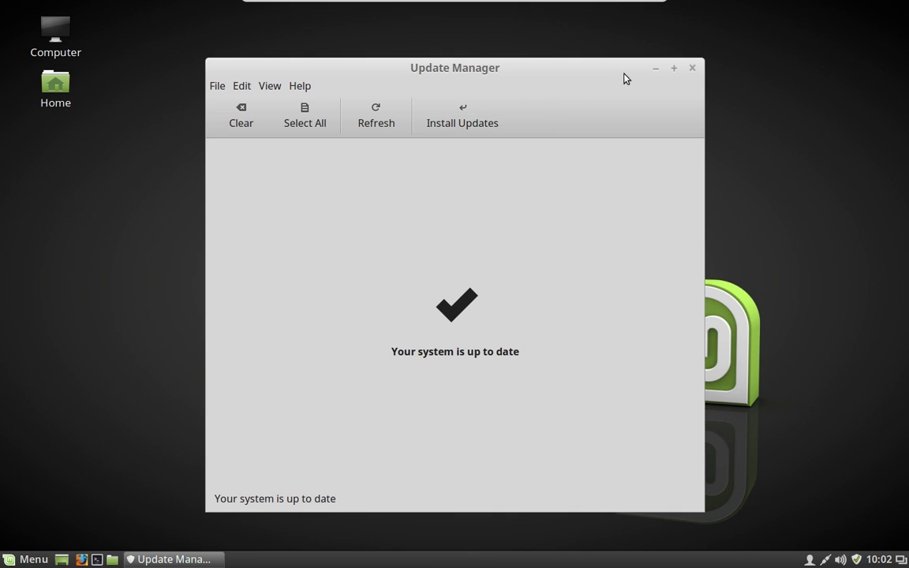
- Close Update Manager, then open System Settings from the menu and close it again
{"action": "left_click", "coordinate": [693, 69]}
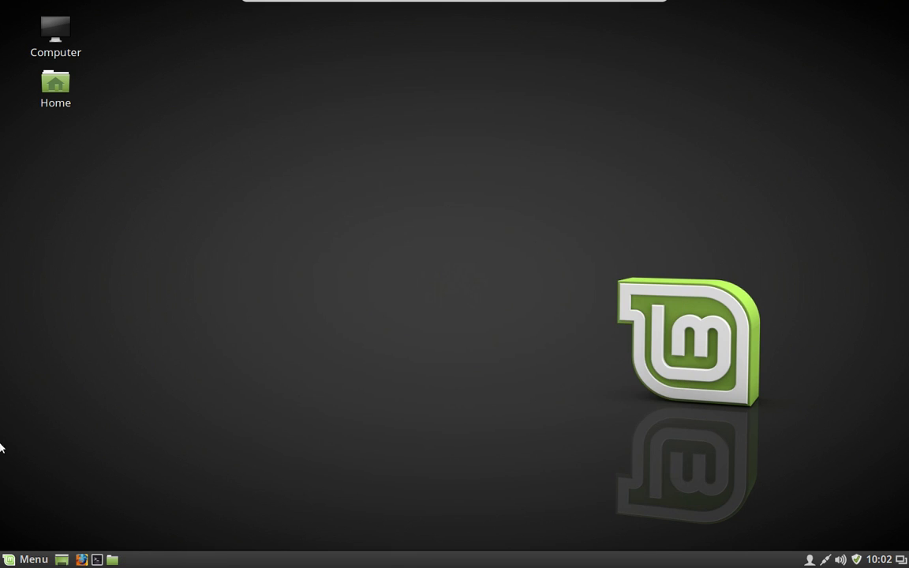
{"action": "left_click", "coordinate": [28, 559]}
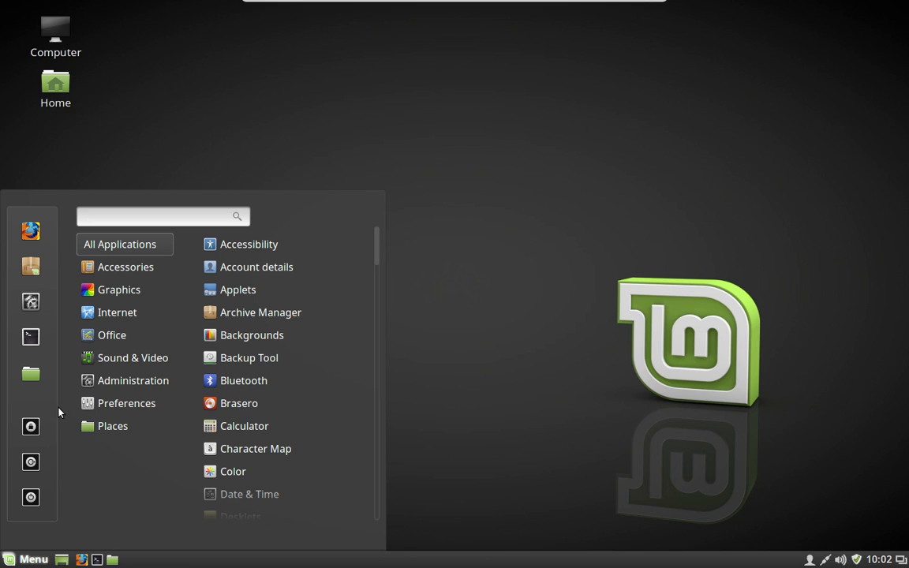
{"action": "left_click", "coordinate": [32, 302]}
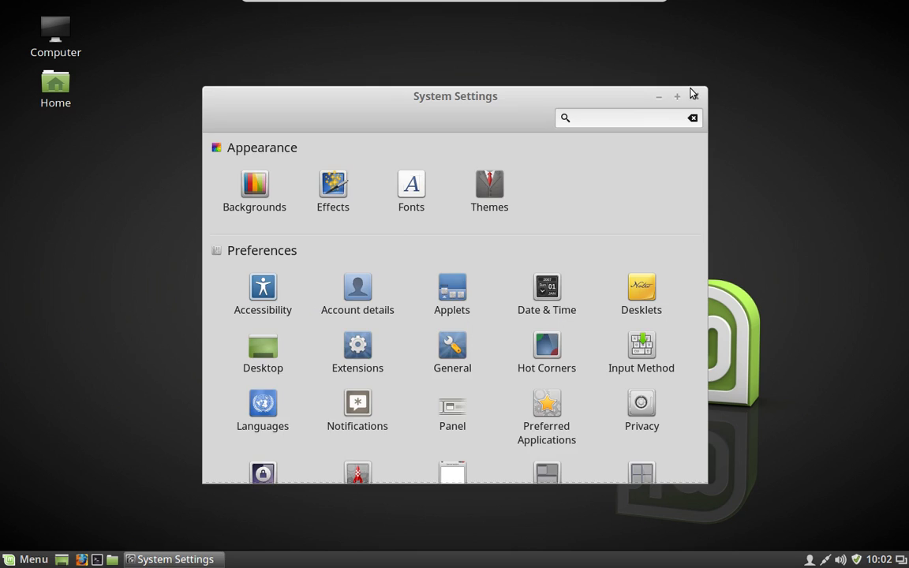
{"action": "left_click", "coordinate": [692, 96]}
- Cancel a started logout, then restart the computer from the menu's Quit session dialog
{"action": "left_click", "coordinate": [28, 560]}
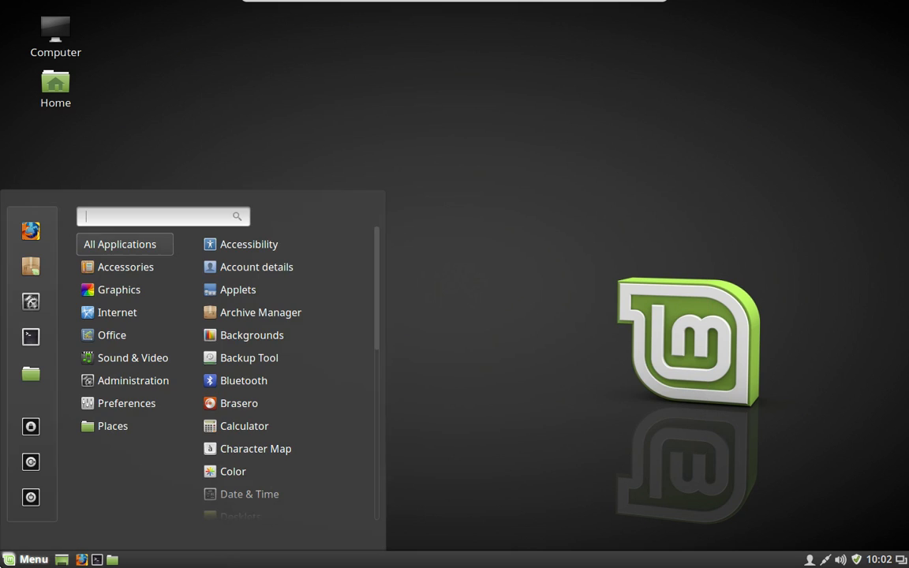
{"action": "left_click", "coordinate": [31, 473]}
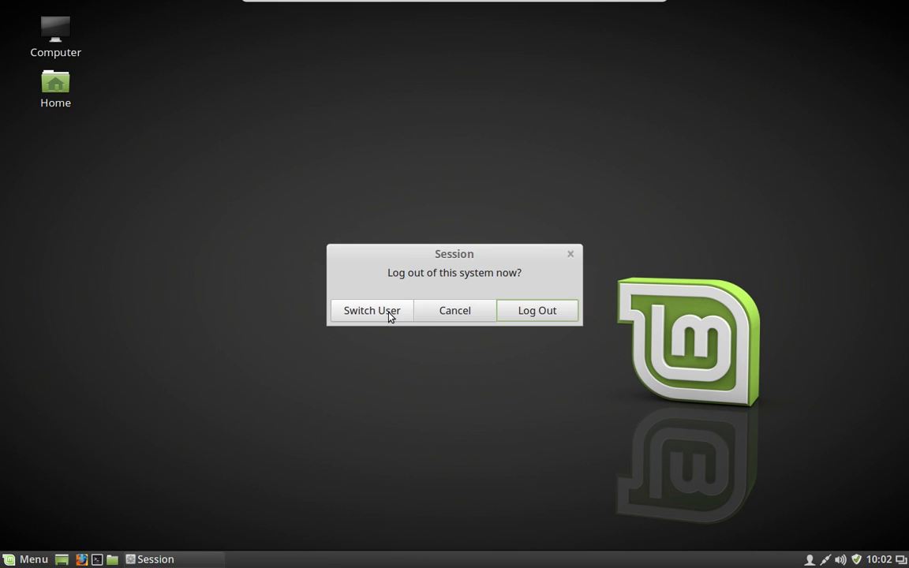
{"action": "left_click", "coordinate": [443, 312]}
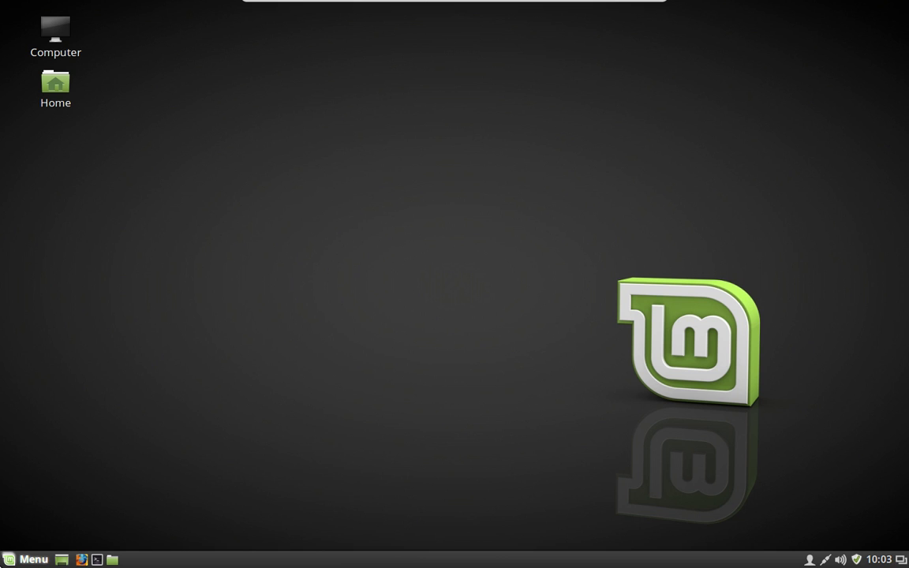
{"action": "left_click", "coordinate": [9, 560]}
{"action": "left_click", "coordinate": [26, 502]}
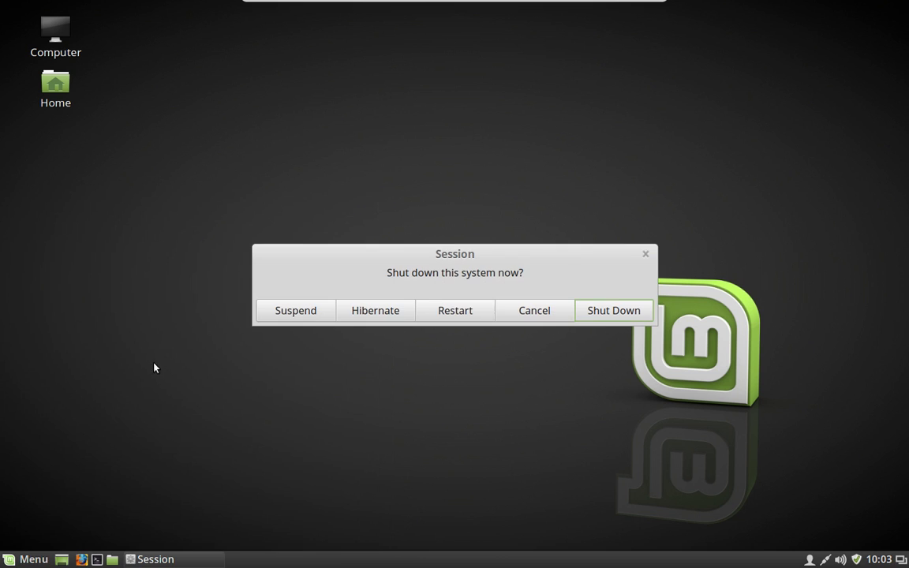
{"action": "left_click", "coordinate": [446, 310]}
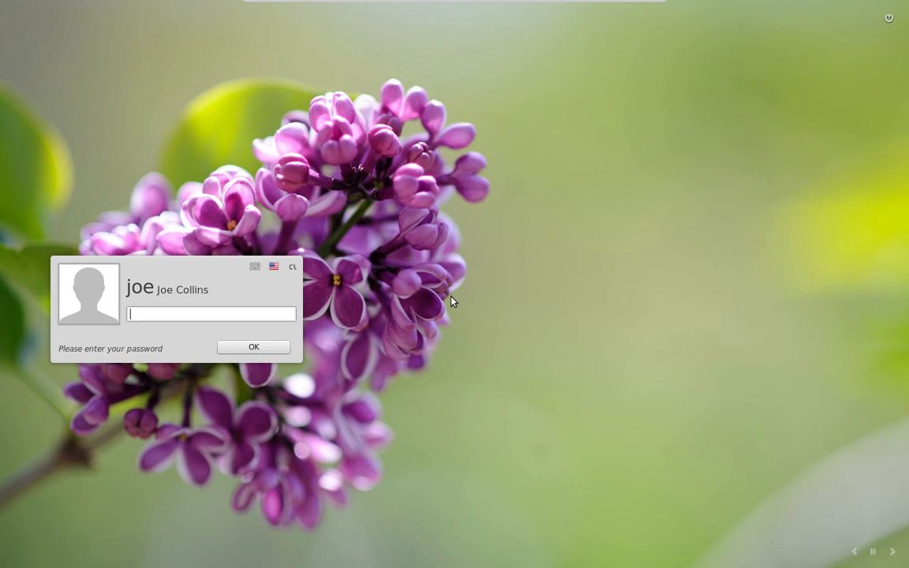
- Log in with the account password, then dismiss the rendering notice and the Welcome Screen
{"action": "type", "text": "********"}
{"action": "key", "text": "Return"}
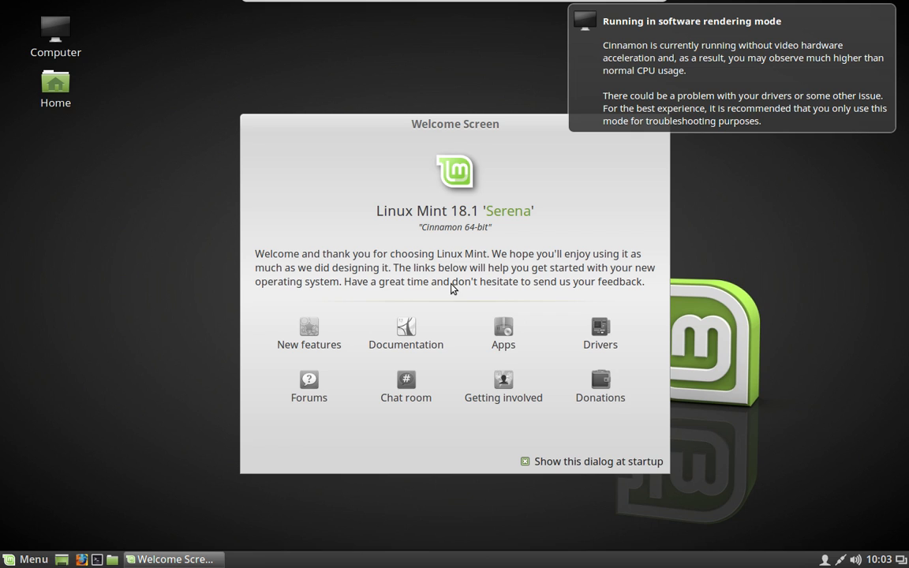
{"action": "left_click", "coordinate": [722, 47]}
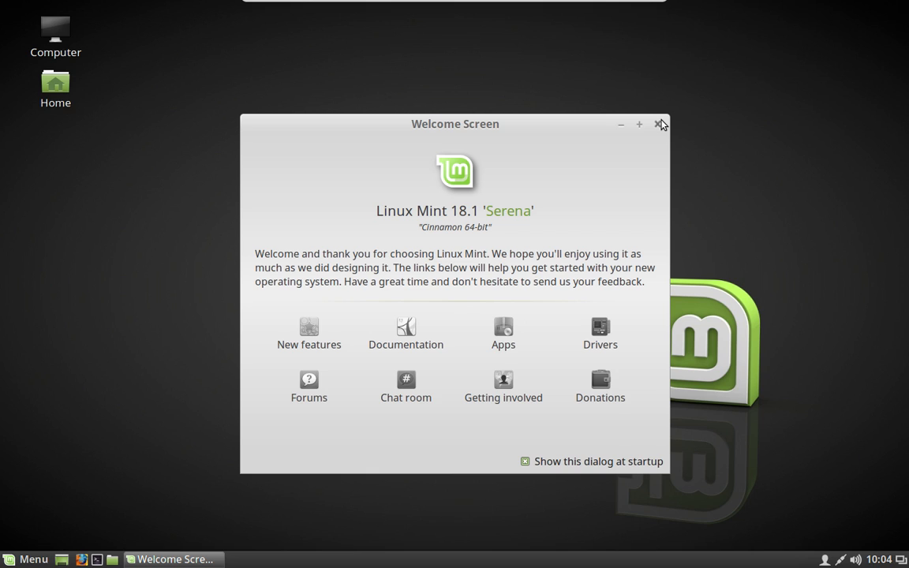
{"action": "left_click", "coordinate": [659, 124]}
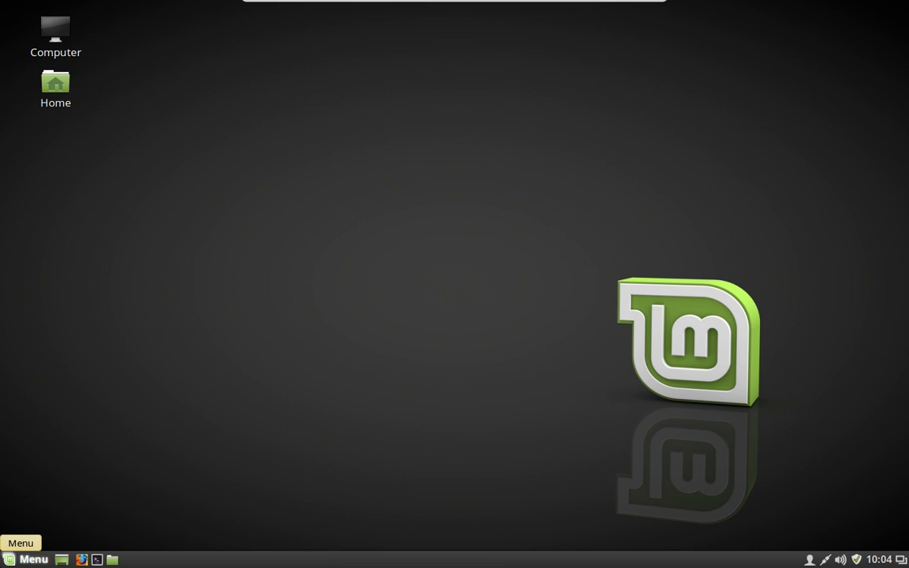
{"action": "left_click", "coordinate": [7, 559]}
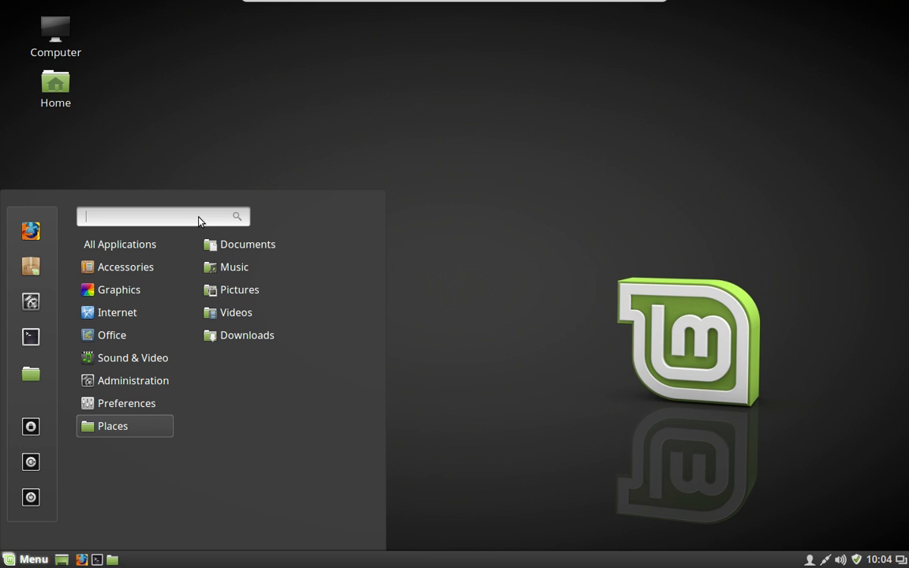
{"action": "type", "text": "driv"}
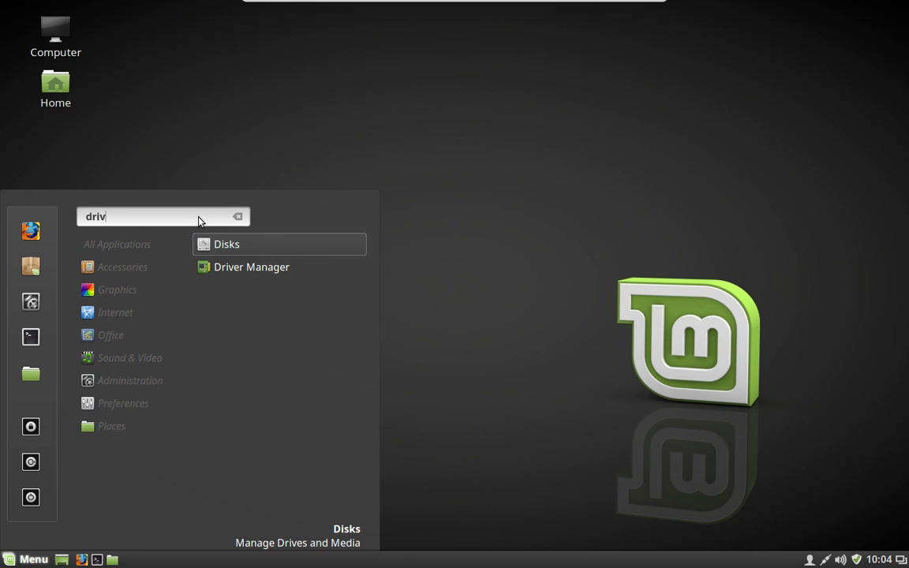
{"action": "left_click", "coordinate": [281, 272]}
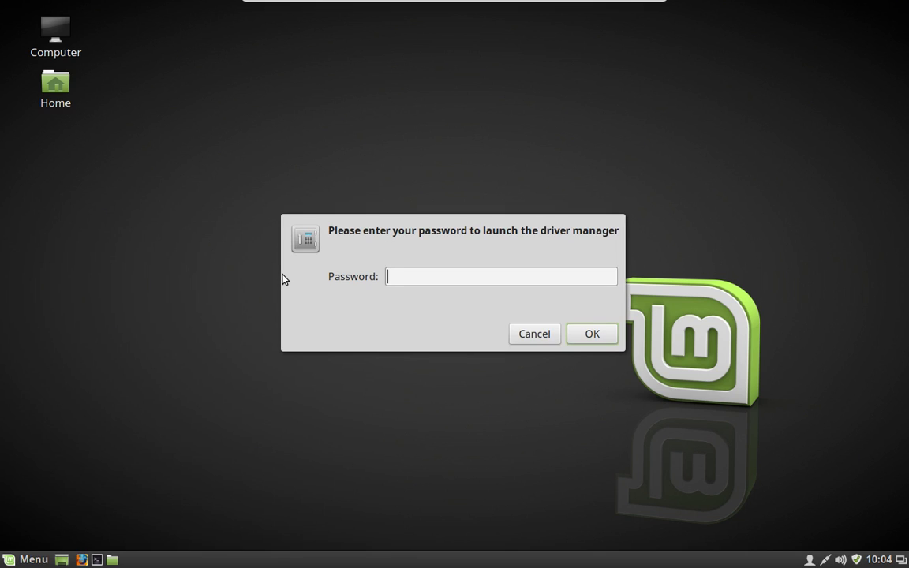
{"action": "type", "text": "********"}
{"action": "key", "text": "Return"}
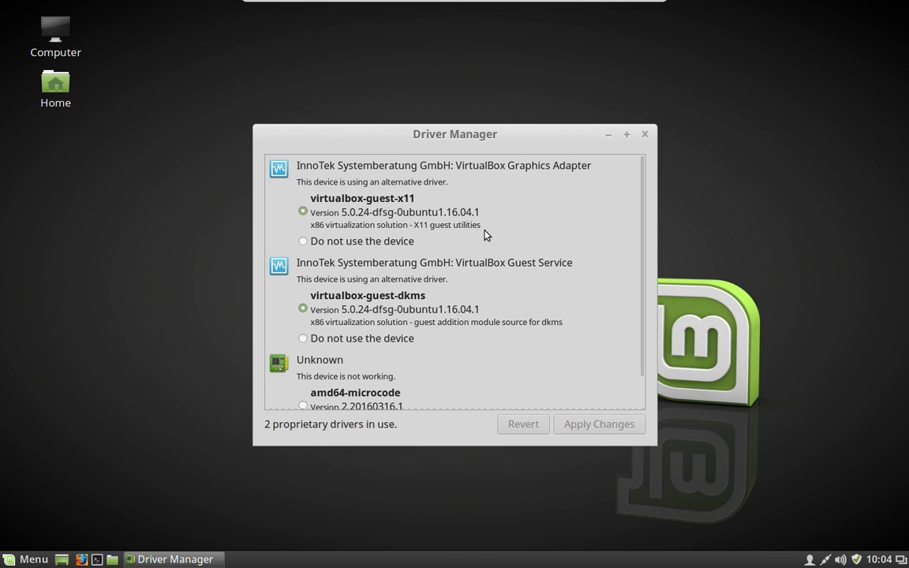
{"action": "scroll", "coordinate": [483, 245], "scroll_direction": "down", "scroll_amount": 3}
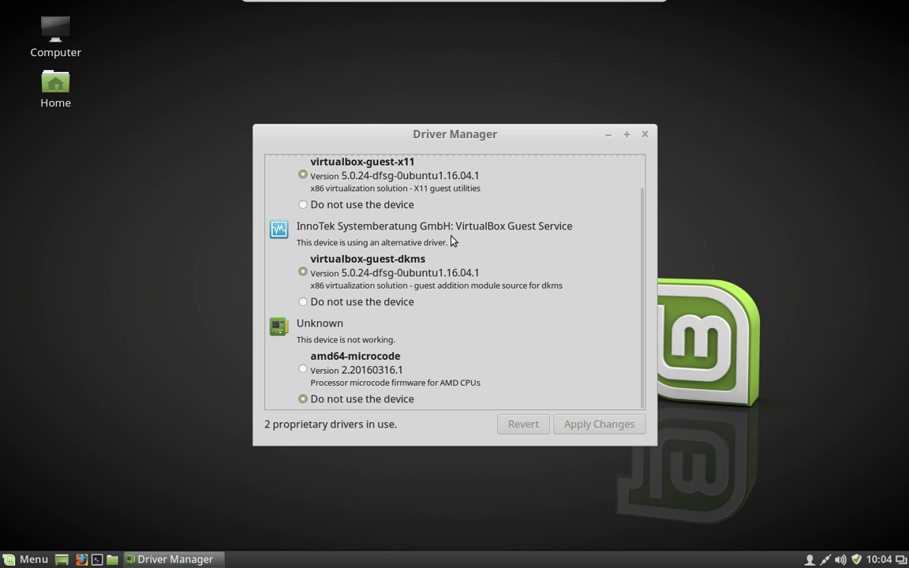
{"action": "scroll", "coordinate": [453, 241], "scroll_direction": "up", "scroll_amount": 1}
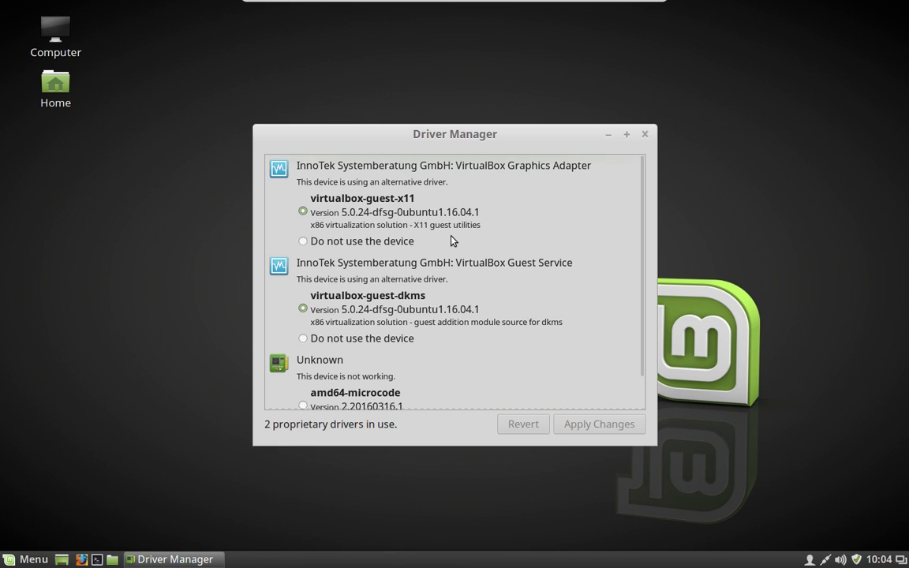
{"action": "left_click", "coordinate": [645, 131]}
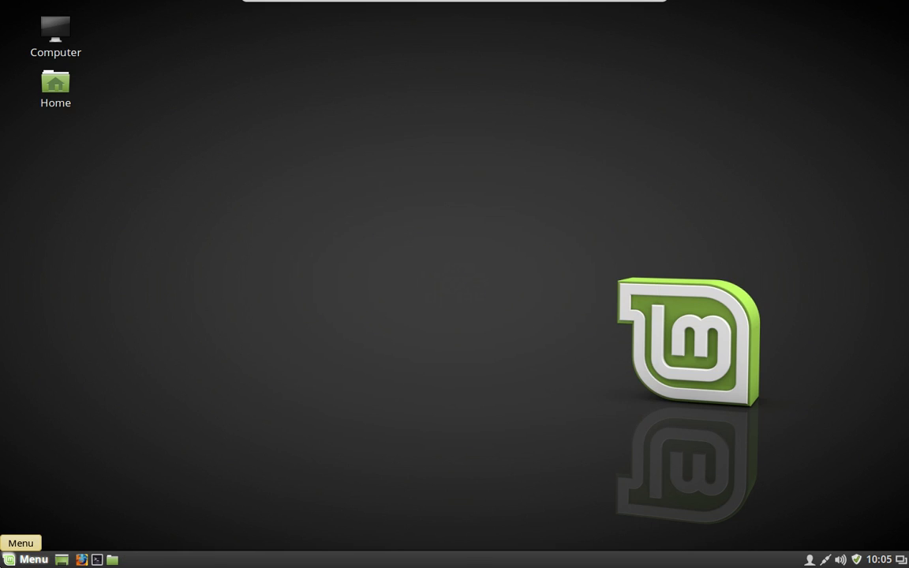
- Open the Backgrounds page in System Settings
{"action": "left_click", "coordinate": [24, 559]}
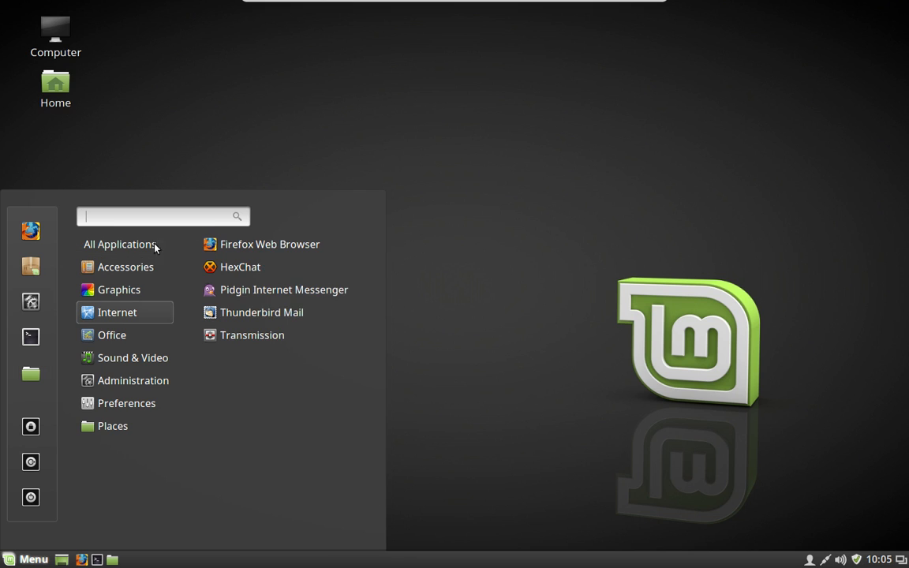
{"action": "left_click", "coordinate": [29, 305]}
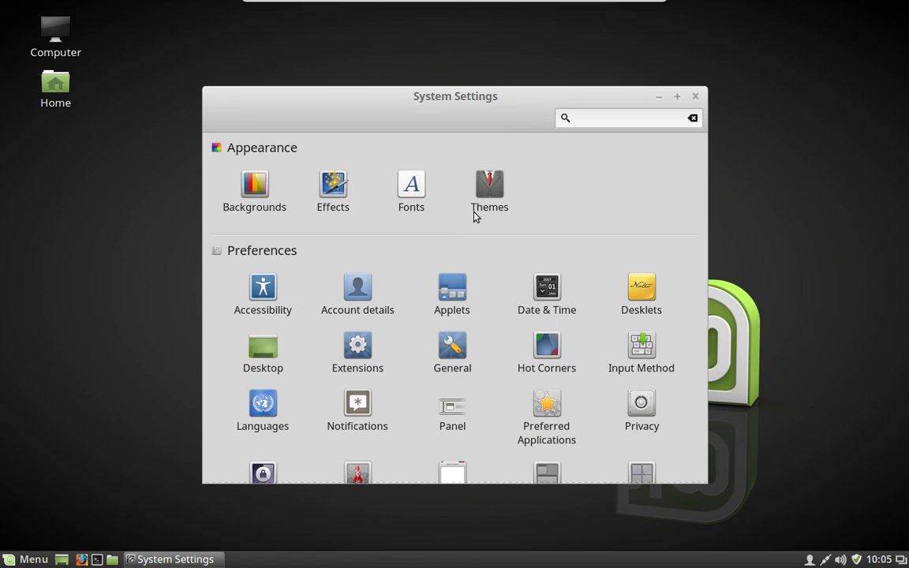
{"action": "left_click", "coordinate": [254, 189]}
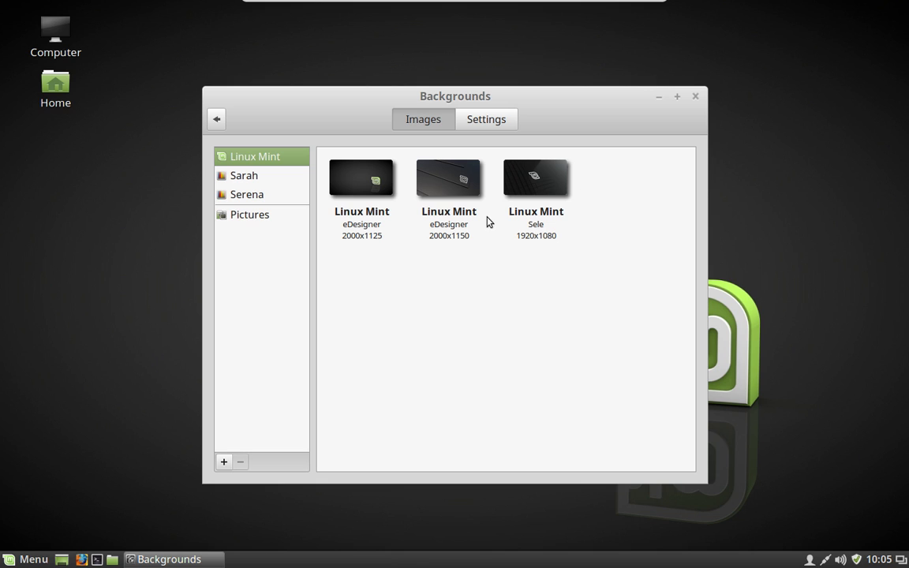
- Browse the Sarah and Serena wallpaper collections, then return to the settings overview
{"action": "left_click", "coordinate": [277, 177]}
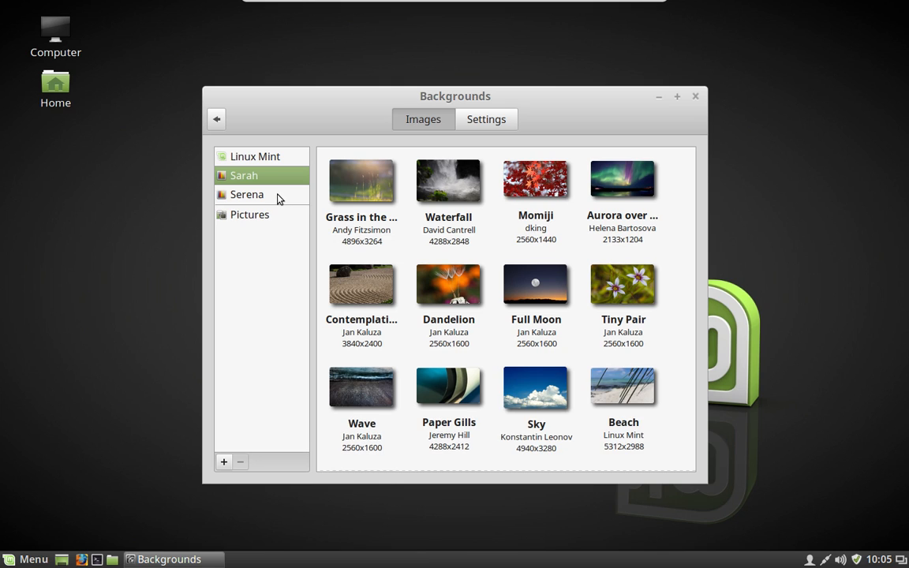
{"action": "left_click", "coordinate": [276, 195]}
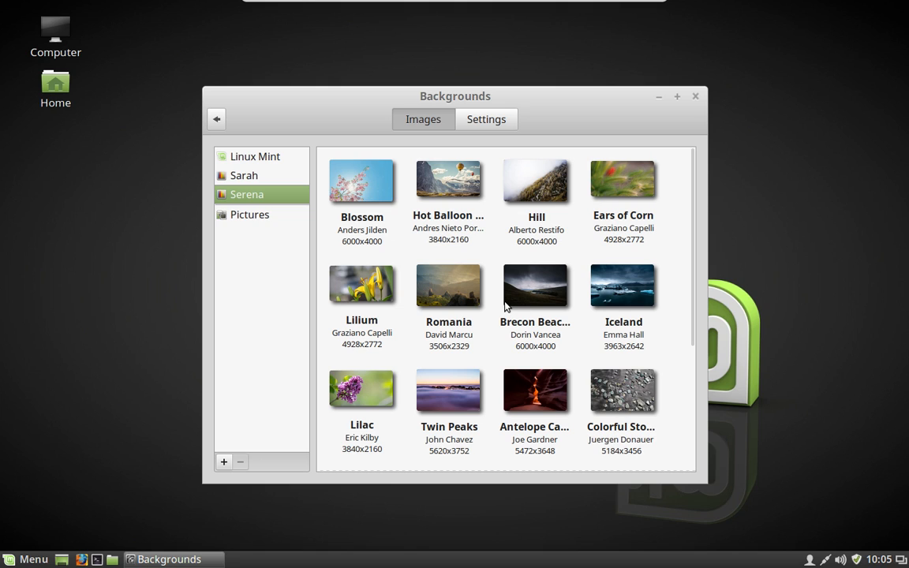
{"action": "scroll", "coordinate": [505, 306], "scroll_direction": "down", "scroll_amount": 5}
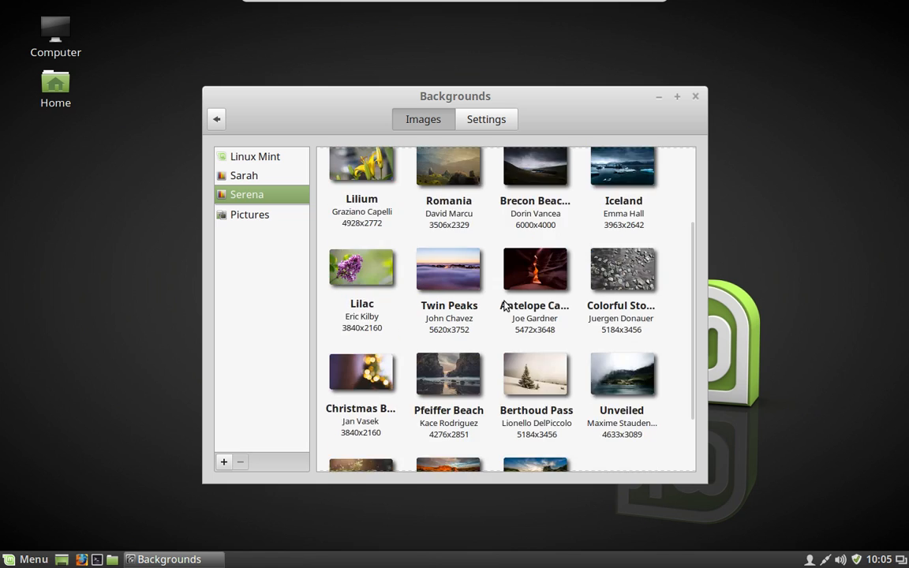
{"action": "scroll", "coordinate": [505, 306], "scroll_direction": "down", "scroll_amount": 3}
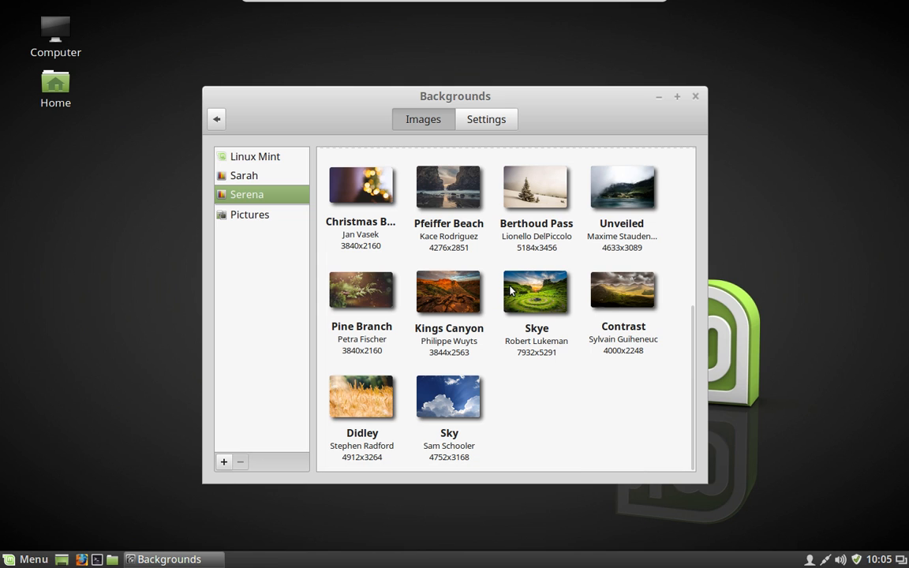
{"action": "scroll", "coordinate": [511, 286], "scroll_direction": "up", "scroll_amount": 1}
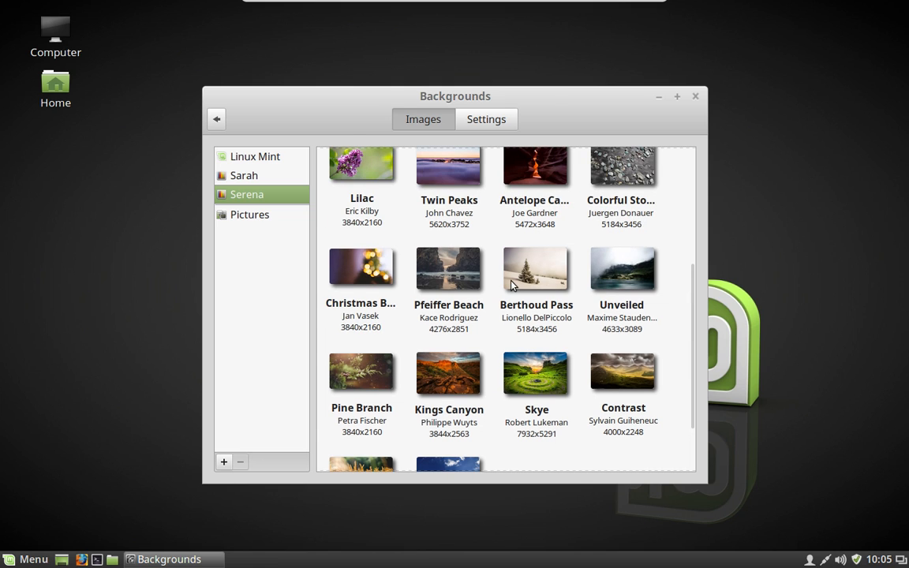
{"action": "scroll", "coordinate": [512, 286], "scroll_direction": "up", "scroll_amount": 2}
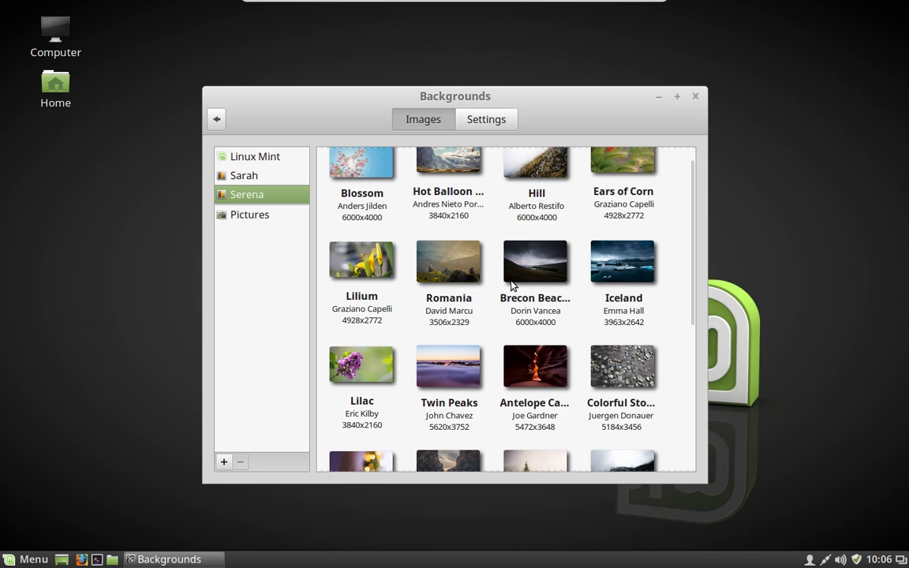
{"action": "scroll", "coordinate": [511, 286], "scroll_direction": "up", "scroll_amount": 1}
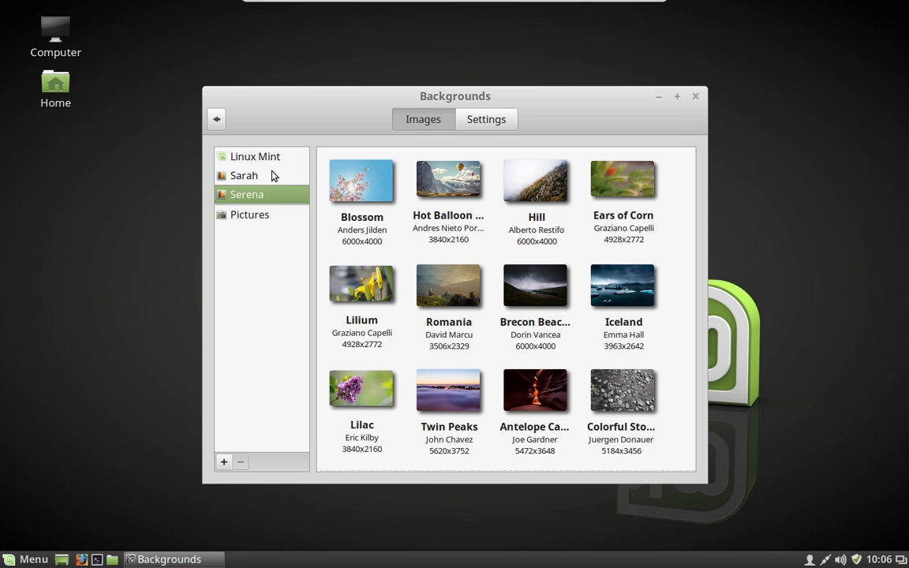
{"action": "left_click", "coordinate": [273, 175]}
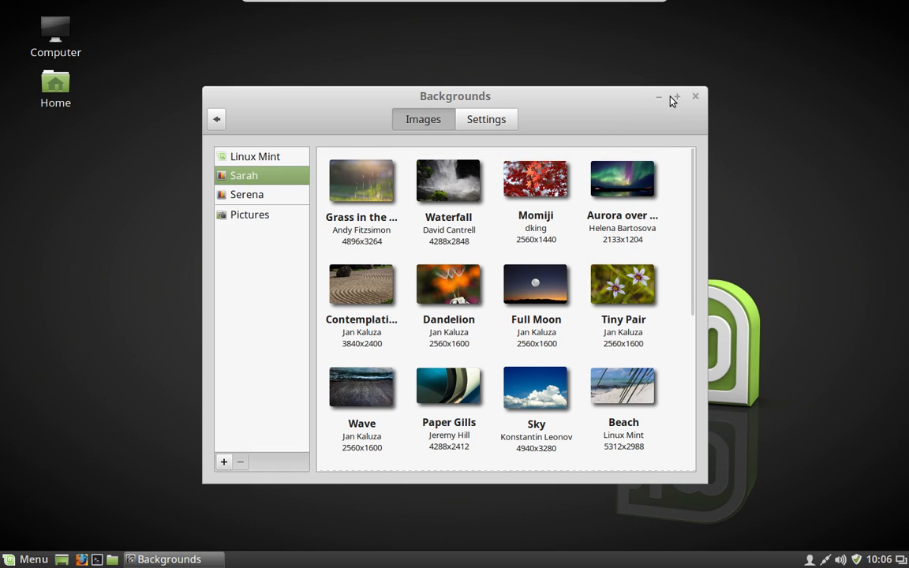
{"action": "left_click", "coordinate": [217, 120]}
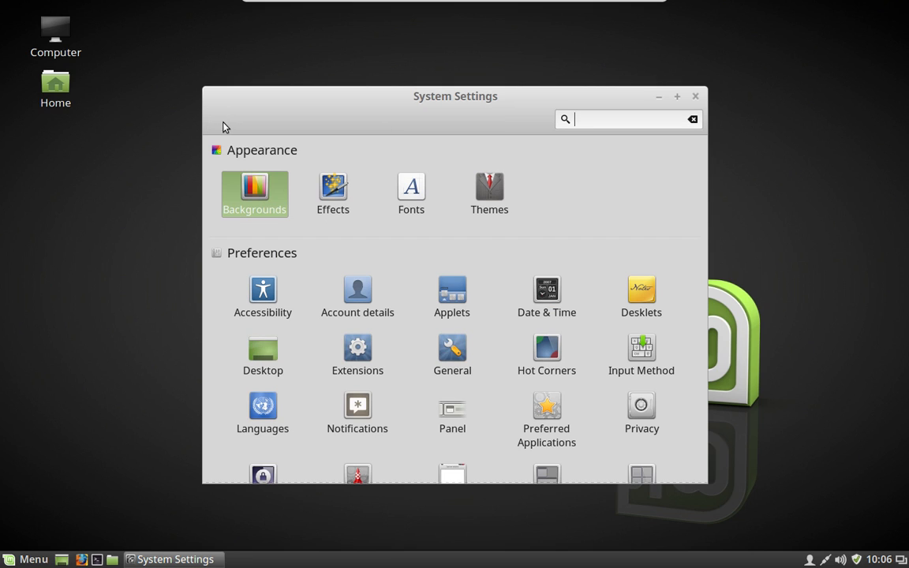
- In Themes, set window borders to Mint-Y-Dark and icons to Mint-Y
{"action": "left_click", "coordinate": [489, 194]}
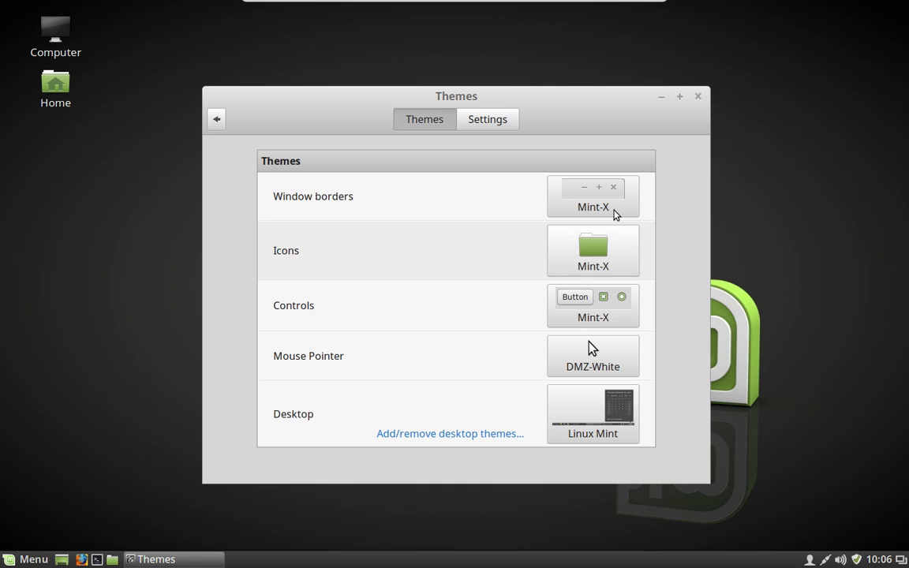
{"action": "left_click", "coordinate": [615, 209]}
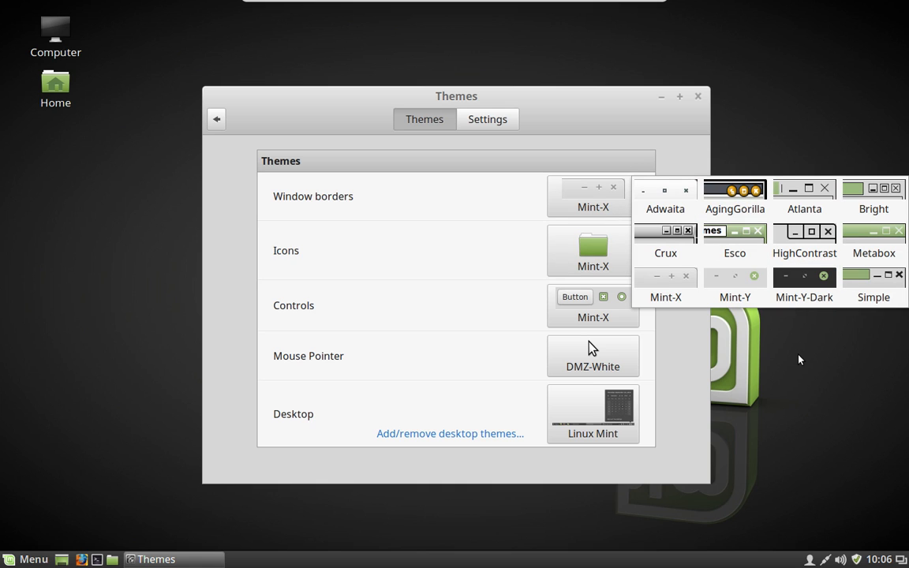
{"action": "left_click", "coordinate": [815, 289]}
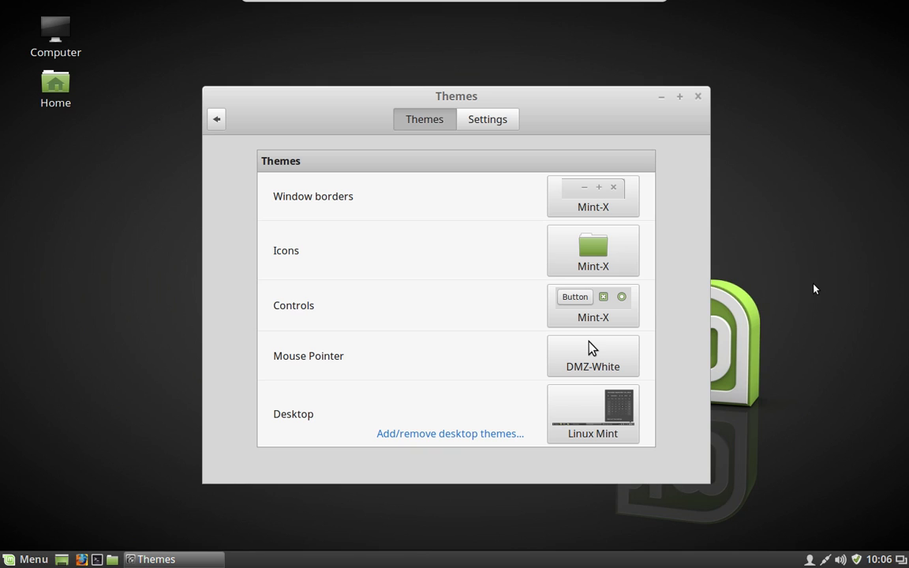
{"action": "left_click", "coordinate": [588, 245]}
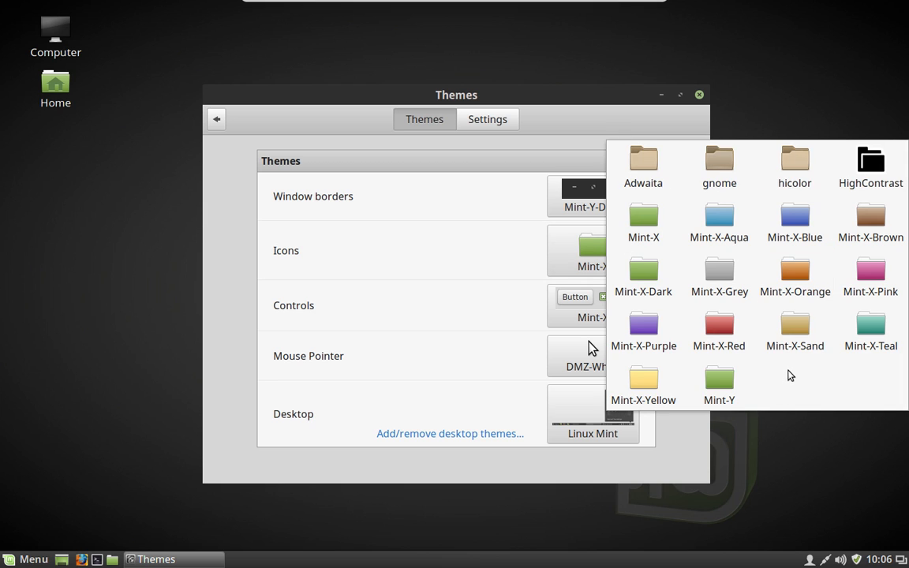
{"action": "left_click", "coordinate": [727, 389]}
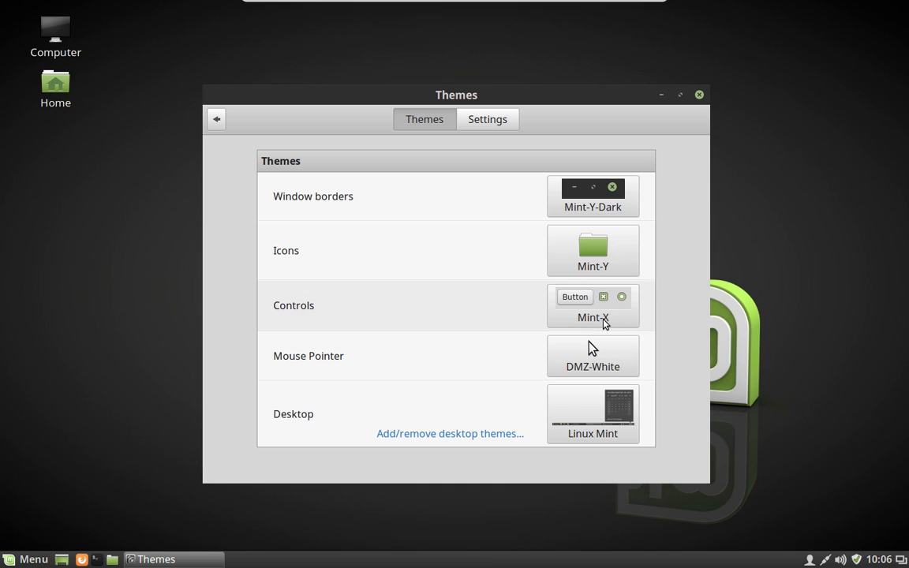
- Set the controls and desktop themes to Mint-Y-Dark, then close Themes
{"action": "left_click", "coordinate": [603, 322]}
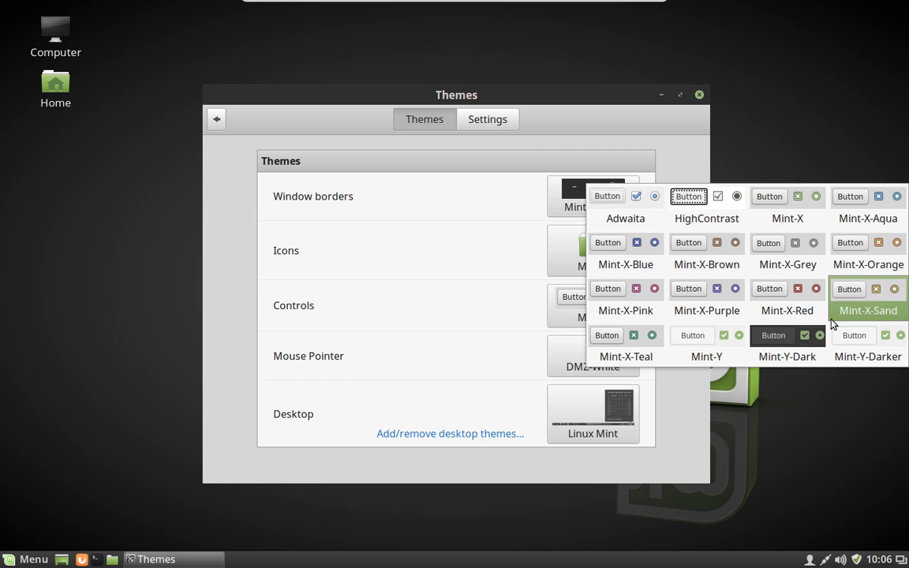
{"action": "left_click", "coordinate": [797, 345]}
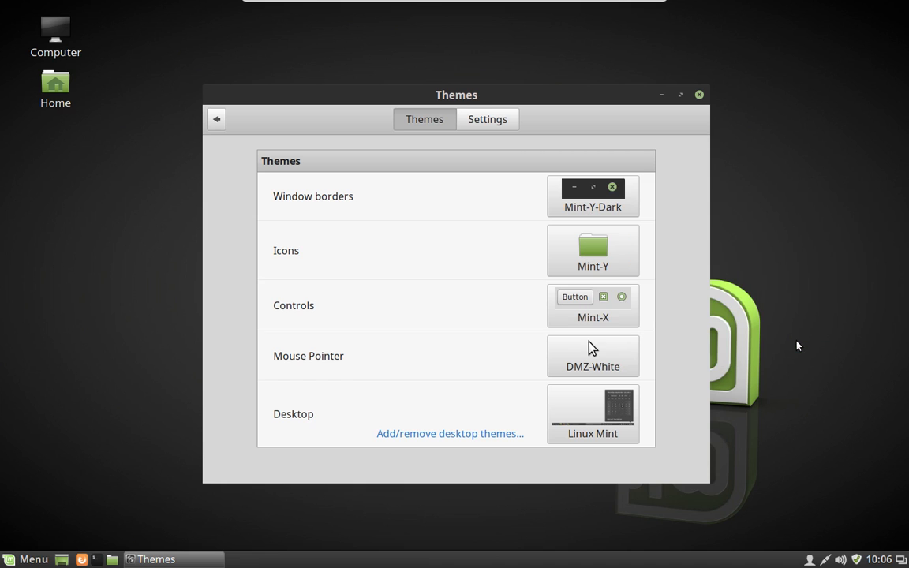
{"action": "left_click", "coordinate": [581, 433]}
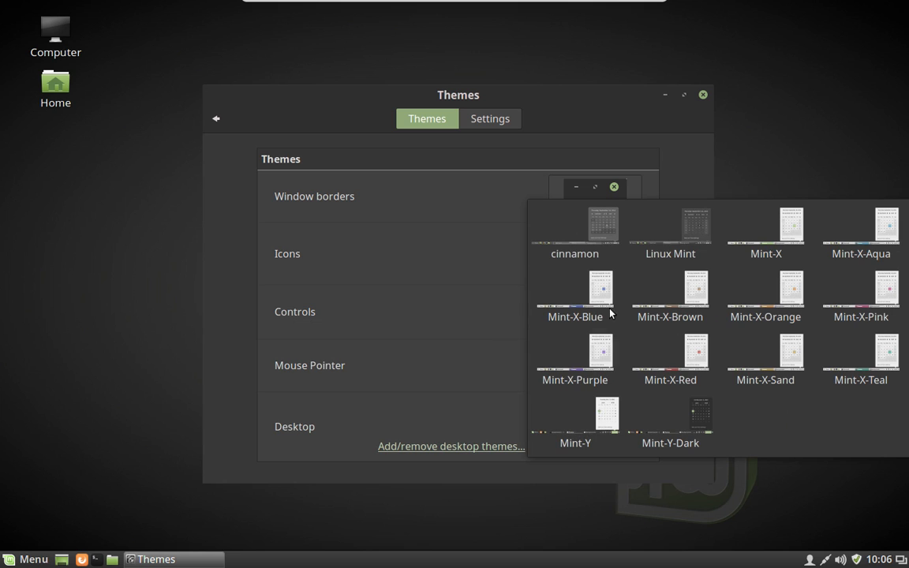
{"action": "left_click", "coordinate": [698, 418]}
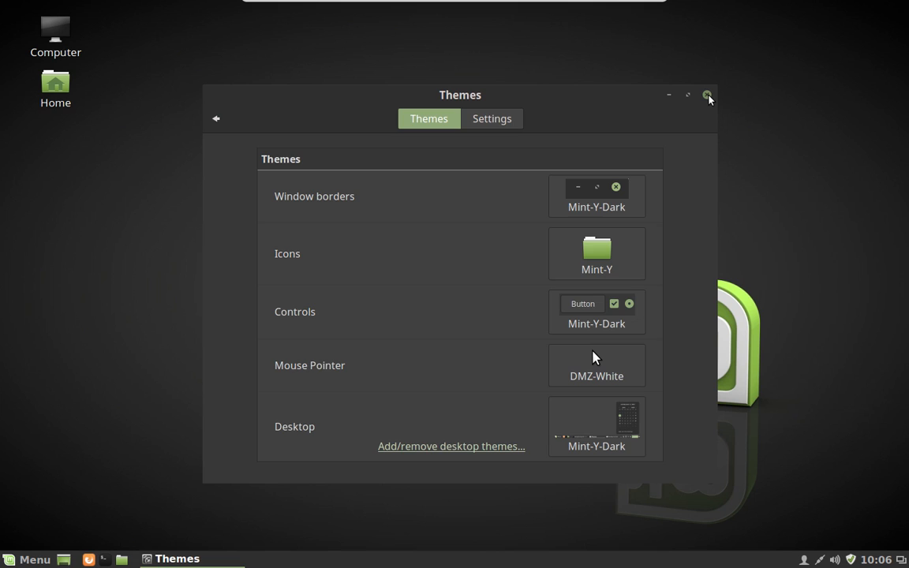
{"action": "left_click", "coordinate": [707, 95]}
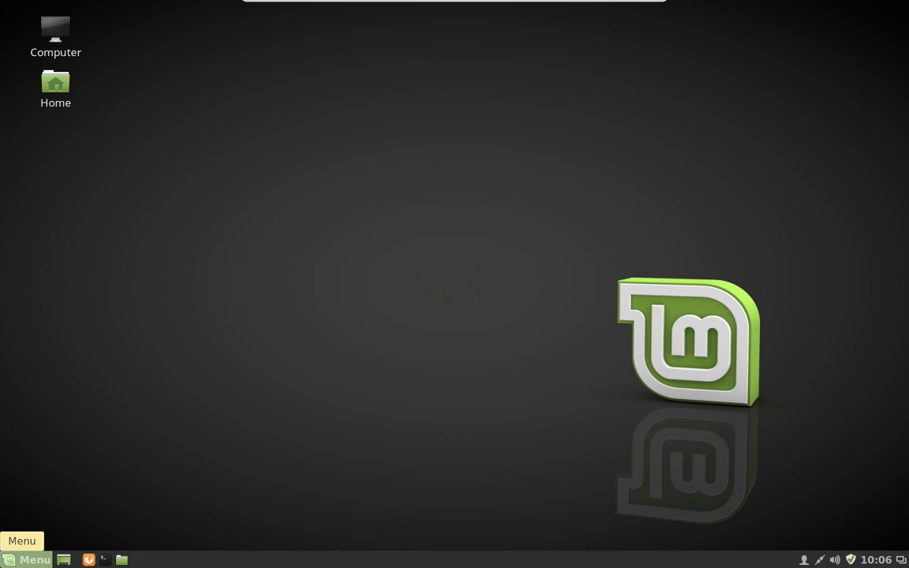
{"action": "left_click", "coordinate": [23, 559]}
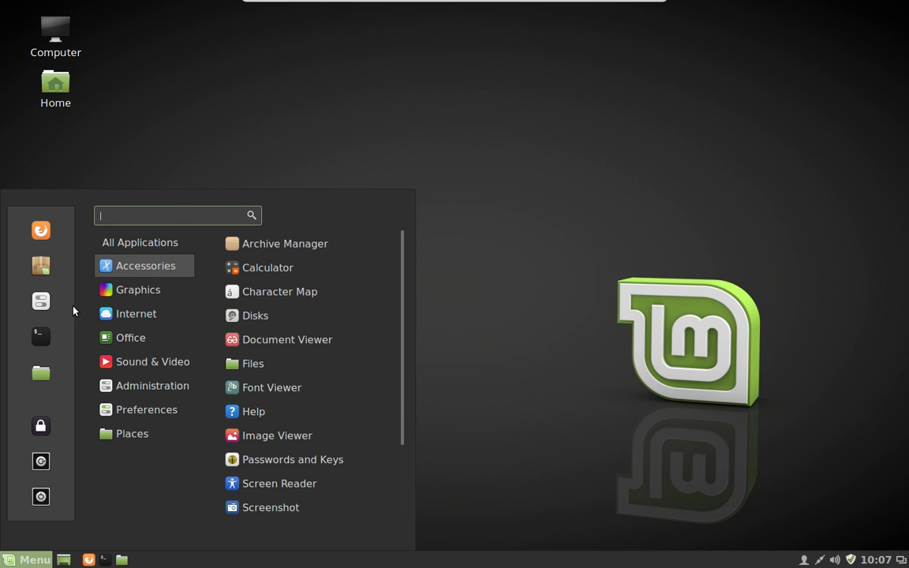
- Change the icon theme to gnome in Themes and close the window
{"action": "left_click", "coordinate": [41, 301]}
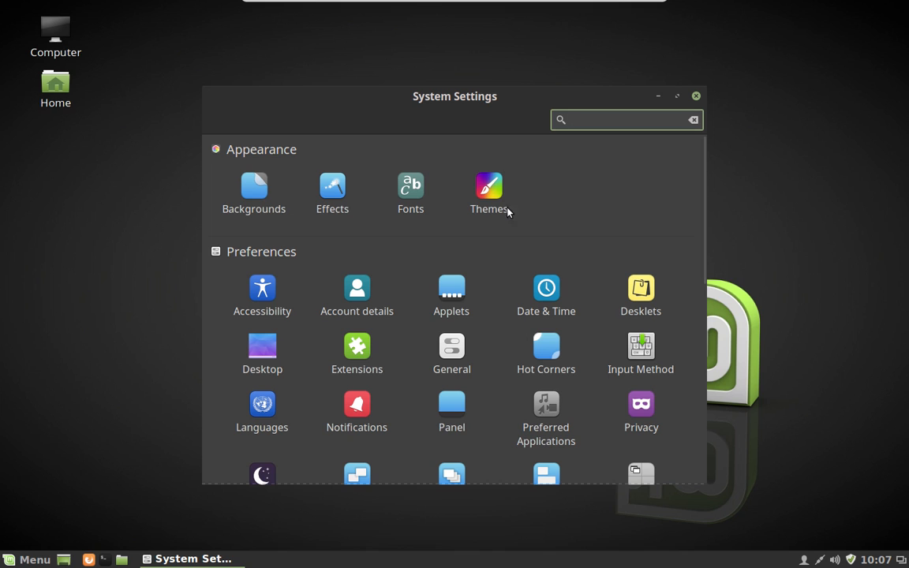
{"action": "left_click", "coordinate": [489, 189]}
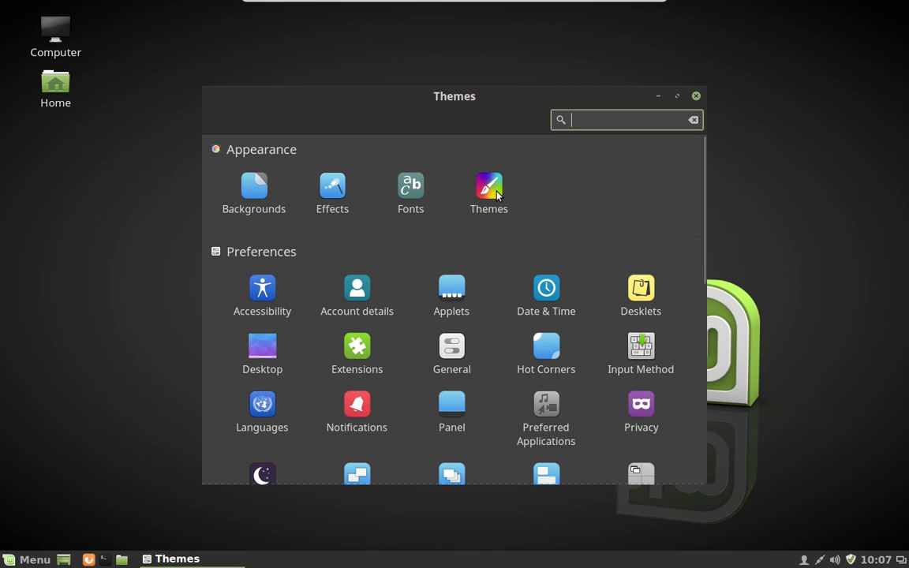
{"action": "left_click", "coordinate": [605, 254]}
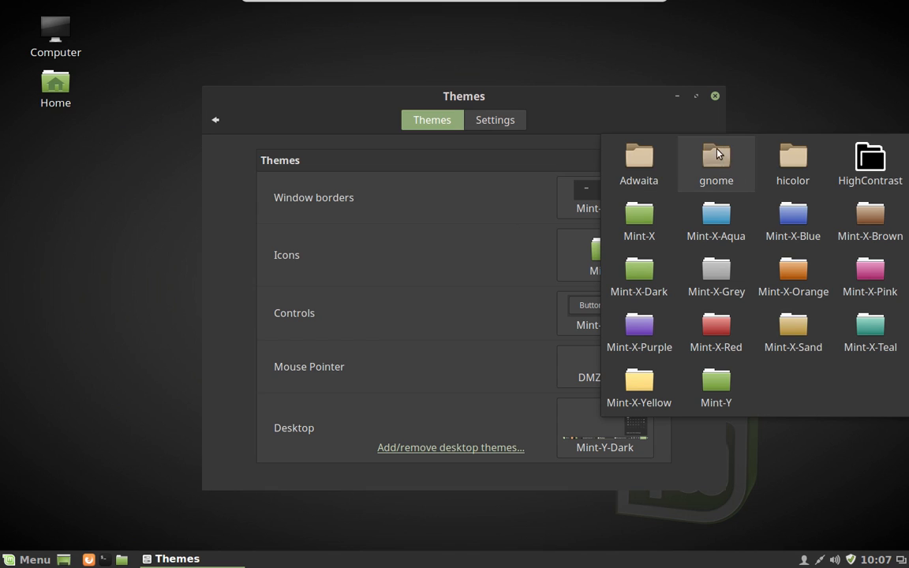
{"action": "left_click", "coordinate": [716, 156]}
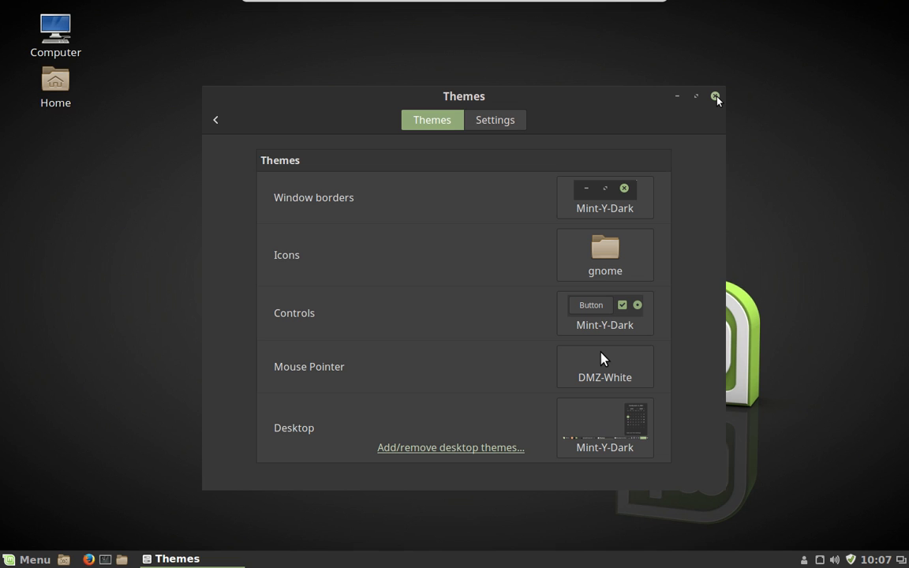
{"action": "left_click", "coordinate": [716, 97]}
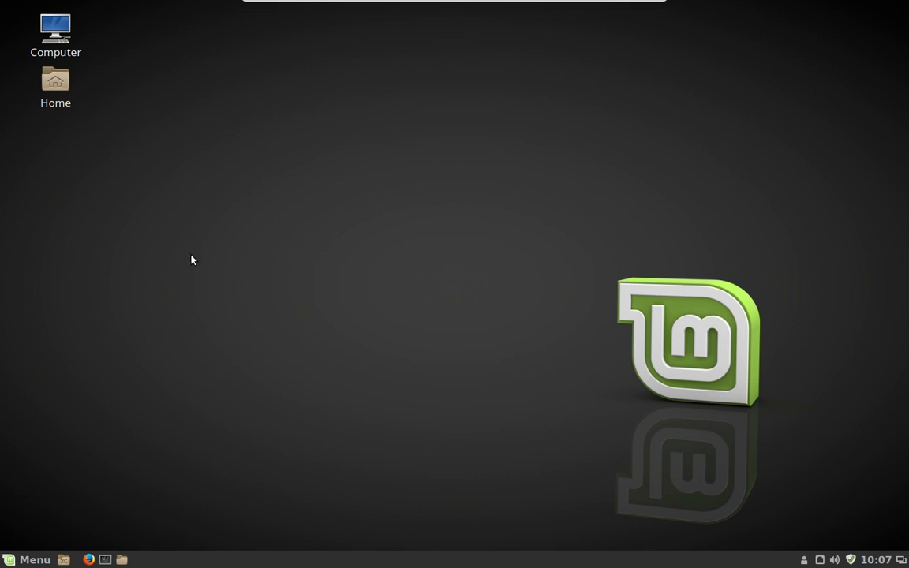
{"action": "left_click", "coordinate": [24, 559]}
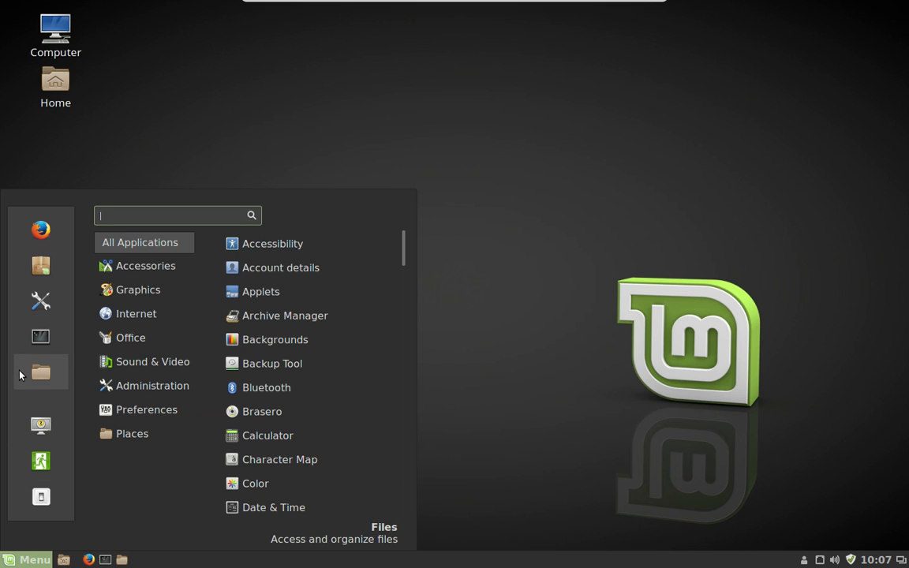
- Open System Settings and go to the Screensaver page
{"action": "left_click", "coordinate": [37, 296]}
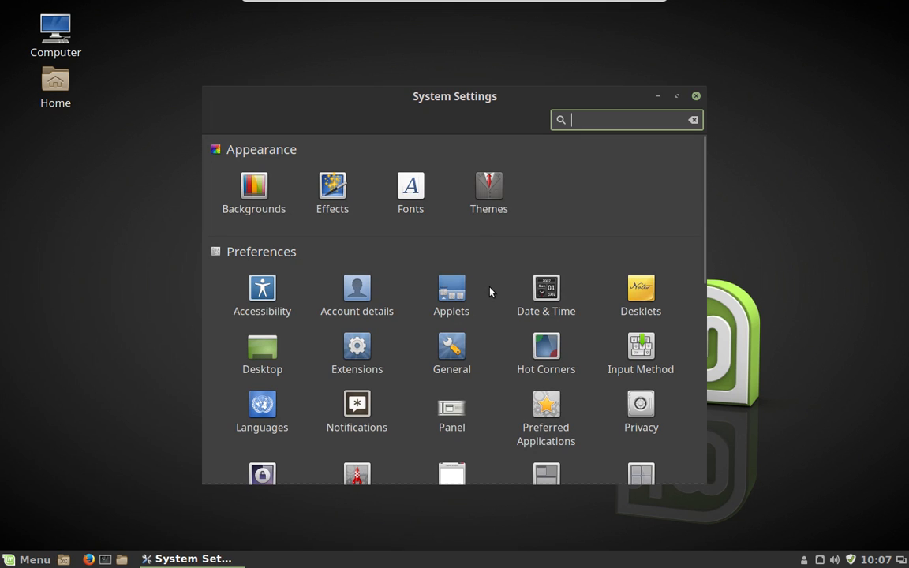
{"action": "scroll", "coordinate": [489, 292], "scroll_direction": "down", "scroll_amount": 3}
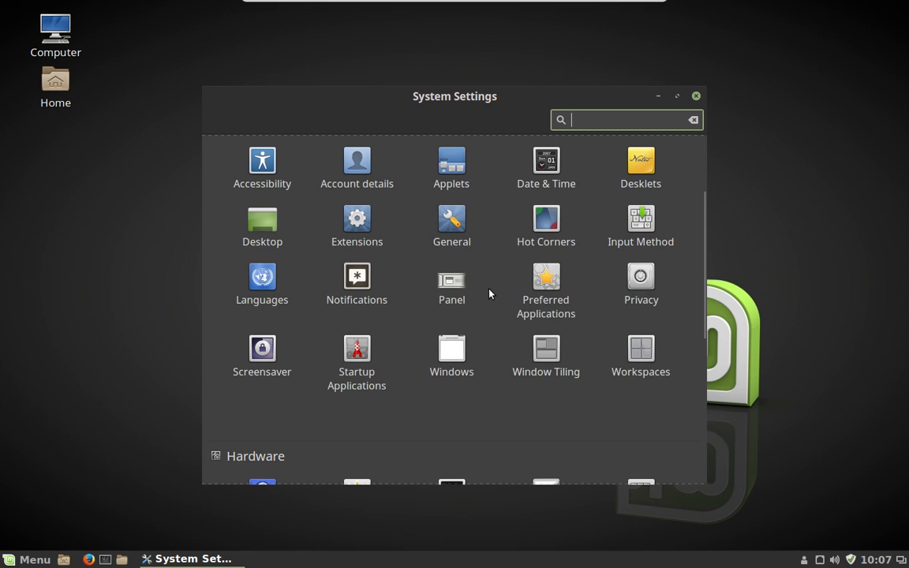
{"action": "scroll", "coordinate": [490, 293], "scroll_direction": "down", "scroll_amount": 4}
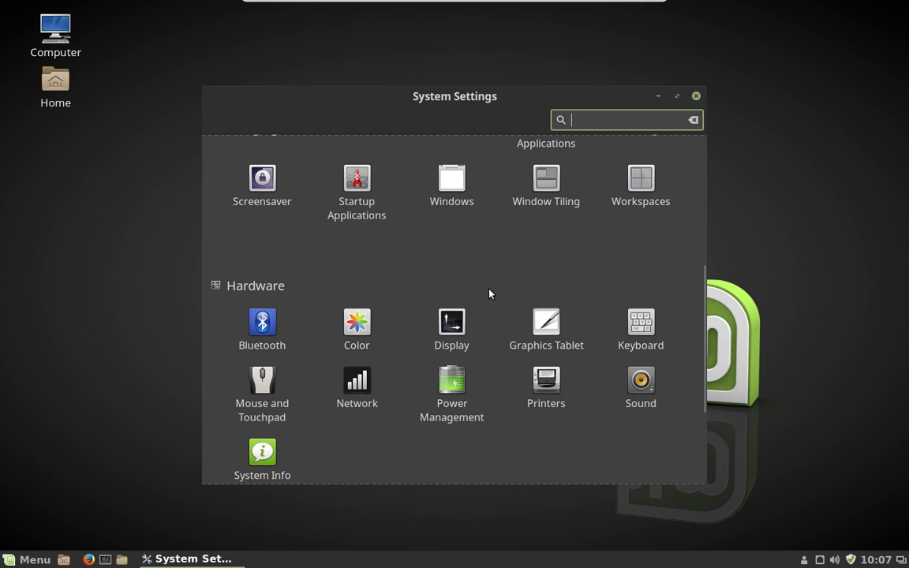
{"action": "scroll", "coordinate": [489, 293], "scroll_direction": "down", "scroll_amount": 1}
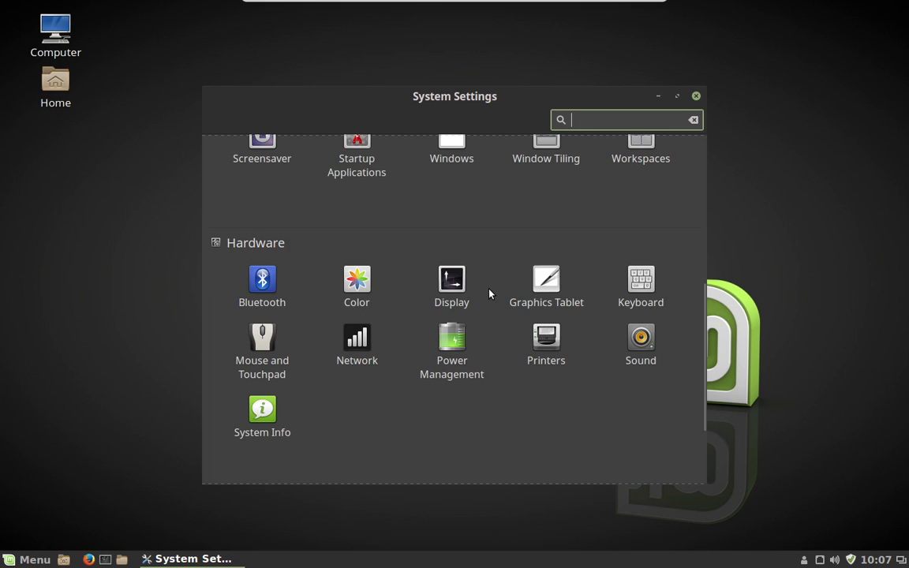
{"action": "scroll", "coordinate": [489, 293], "scroll_direction": "up", "scroll_amount": 4}
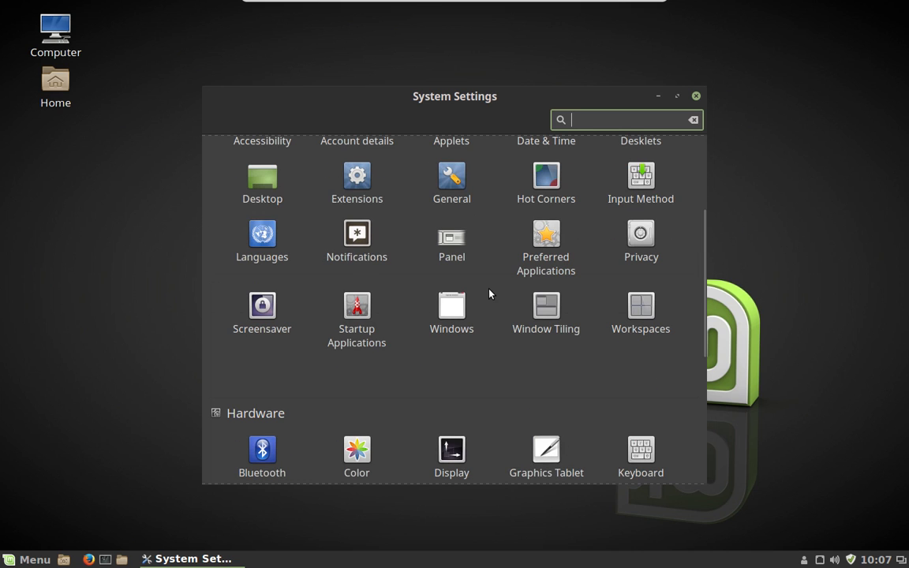
{"action": "left_click", "coordinate": [274, 321]}
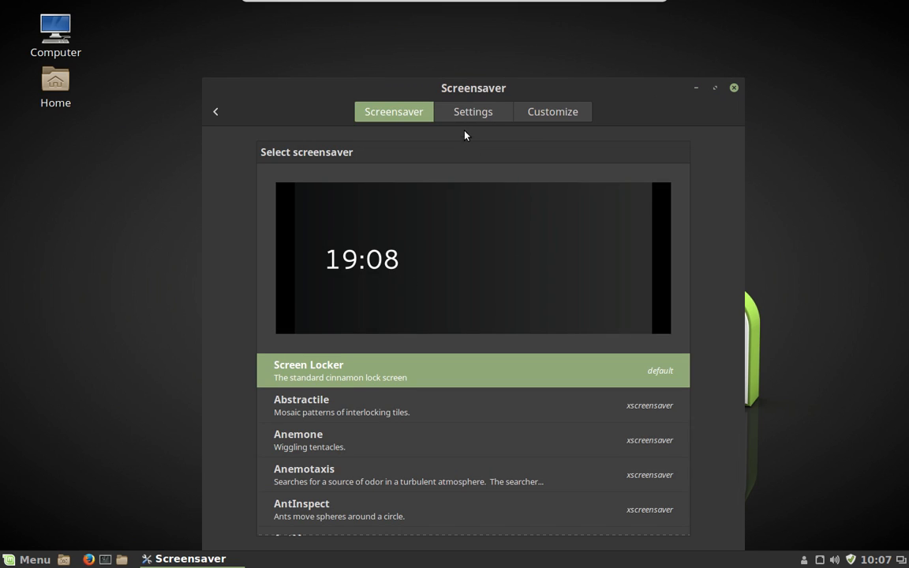
- Turn off locking after the screensaver starts and set the screensaver delay to Never
{"action": "left_click", "coordinate": [476, 115]}
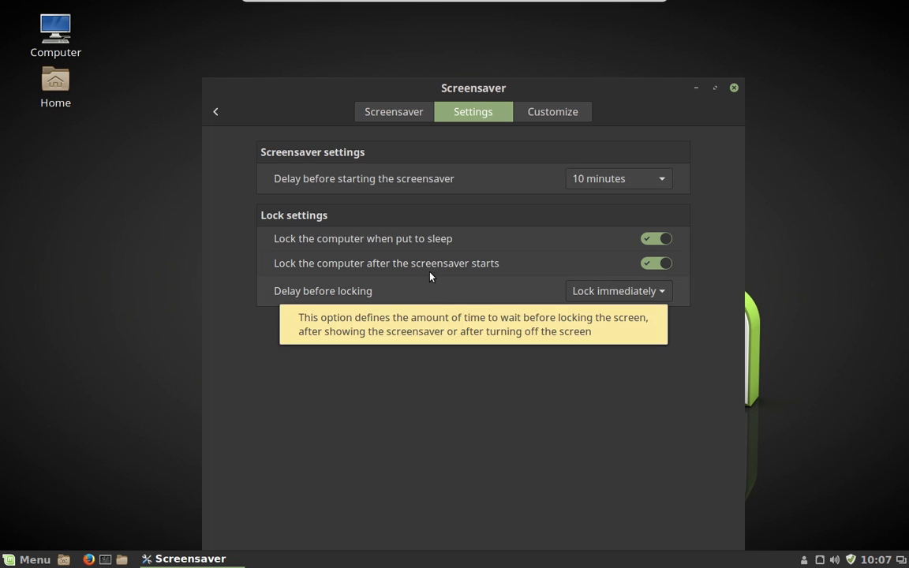
{"action": "left_click", "coordinate": [641, 266]}
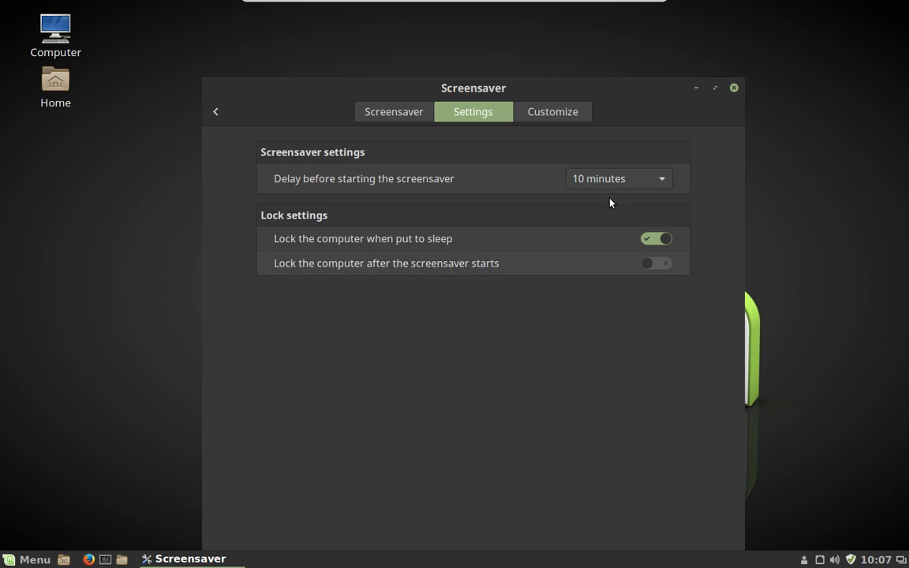
{"action": "left_click", "coordinate": [667, 179]}
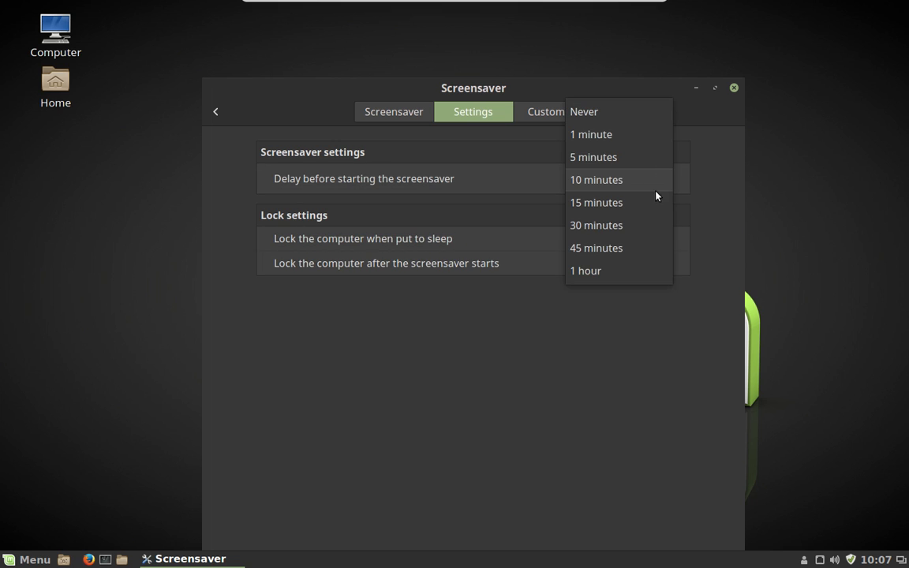
{"action": "left_click", "coordinate": [641, 116]}
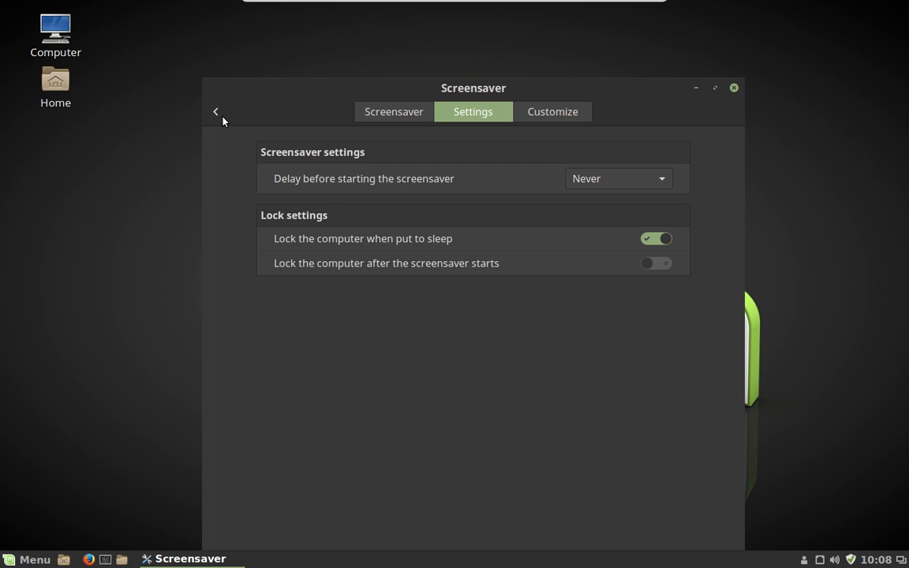
{"action": "left_click", "coordinate": [217, 118]}
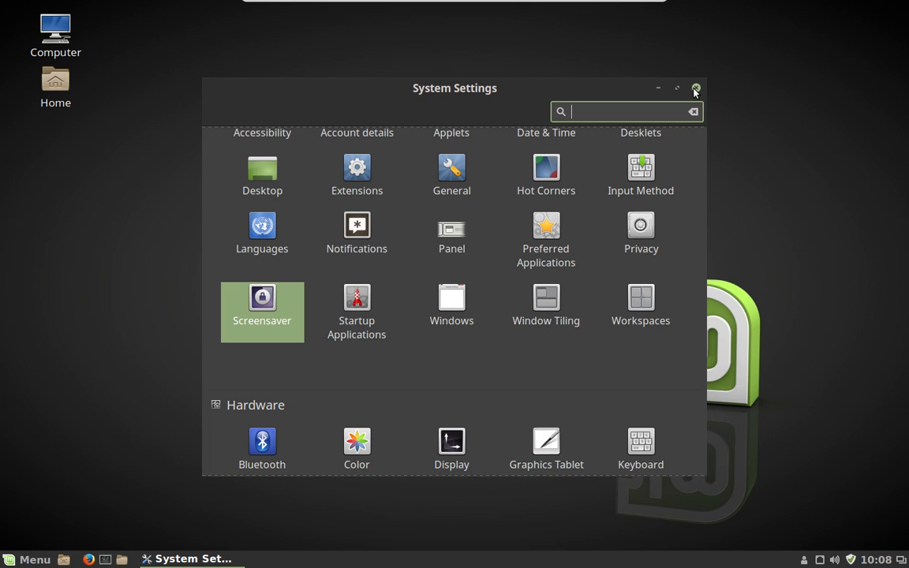
- Open the Login Window preferences, authenticating with the administrator password
{"action": "scroll", "coordinate": [499, 324], "scroll_direction": "down", "scroll_amount": 3}
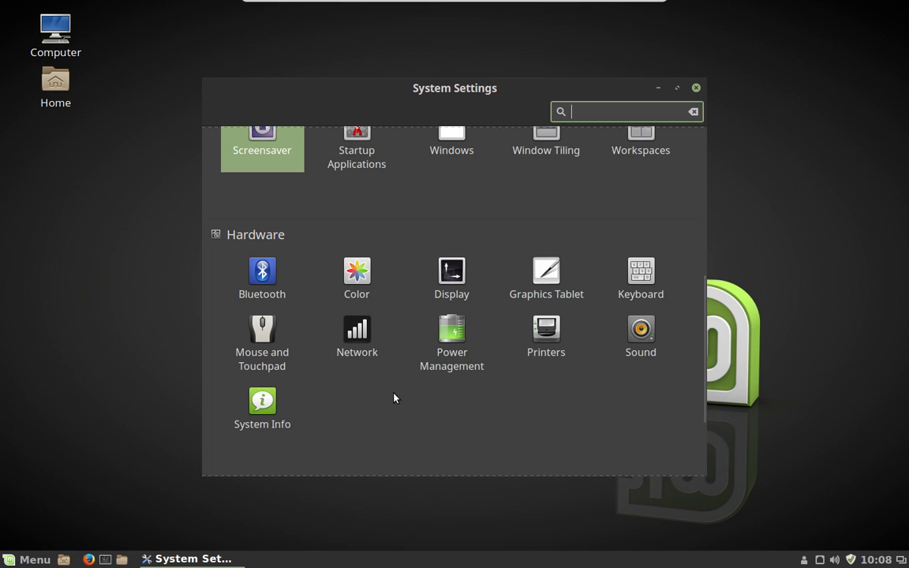
{"action": "scroll", "coordinate": [393, 397], "scroll_direction": "down", "scroll_amount": 3}
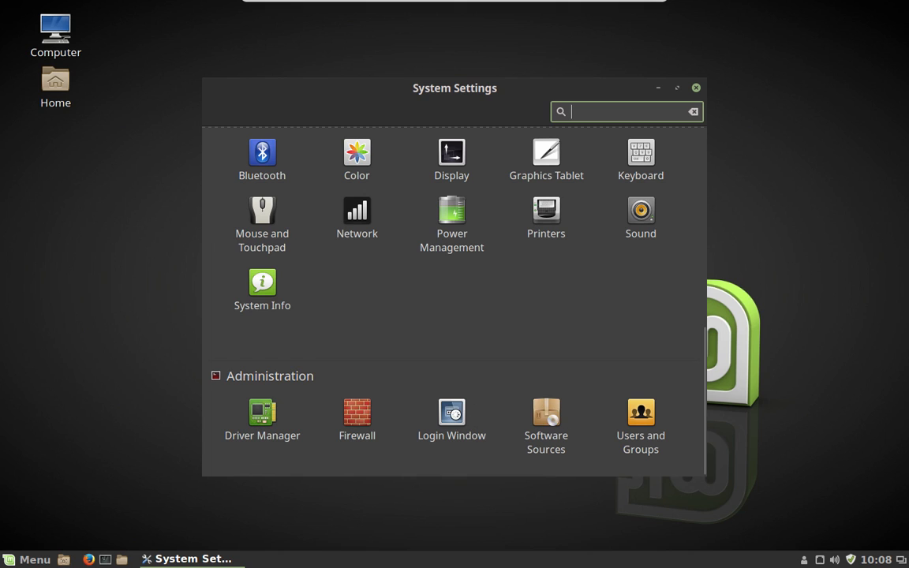
{"action": "left_click", "coordinate": [456, 418]}
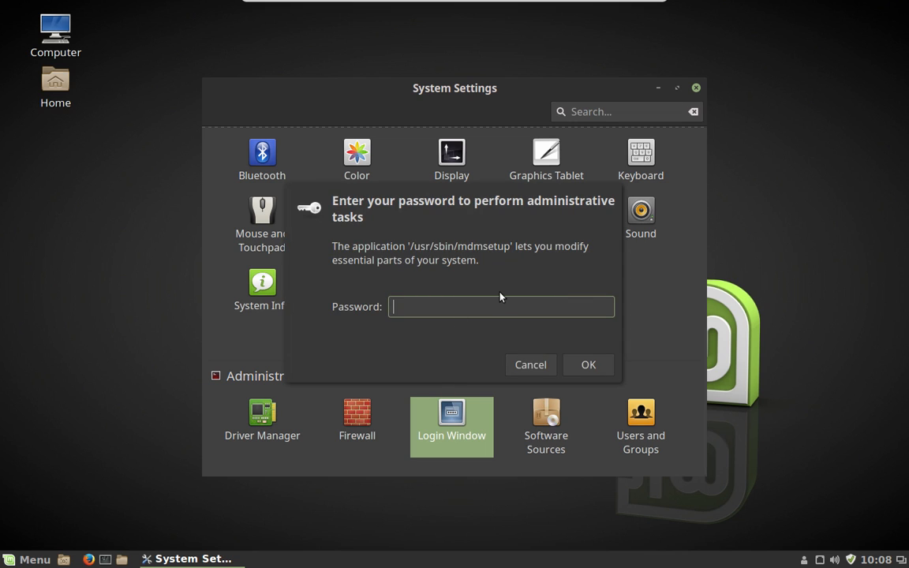
{"action": "type", "text": "••••••••"}
{"action": "key", "text": "Return"}
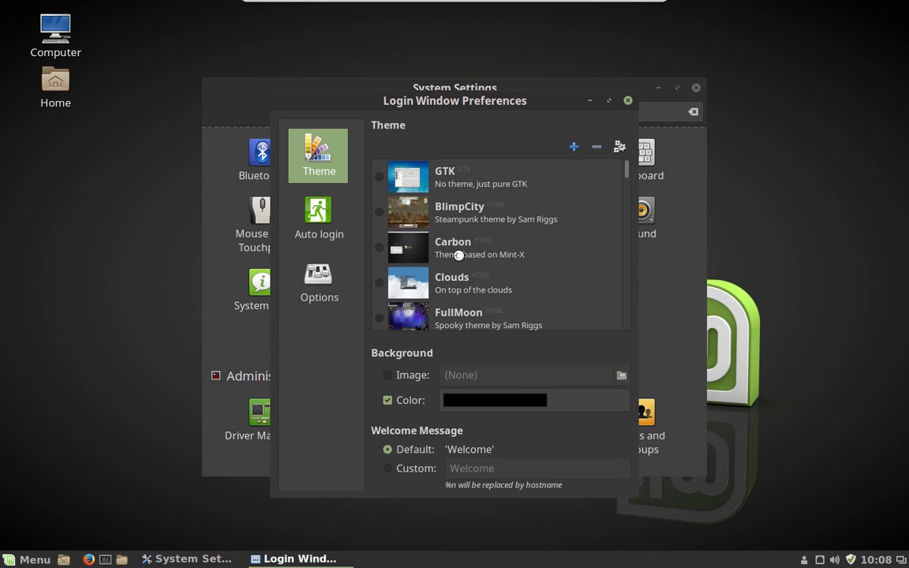
- Choose the Carbon login theme, review the automatic login options, and close the window
{"action": "left_click", "coordinate": [408, 253]}
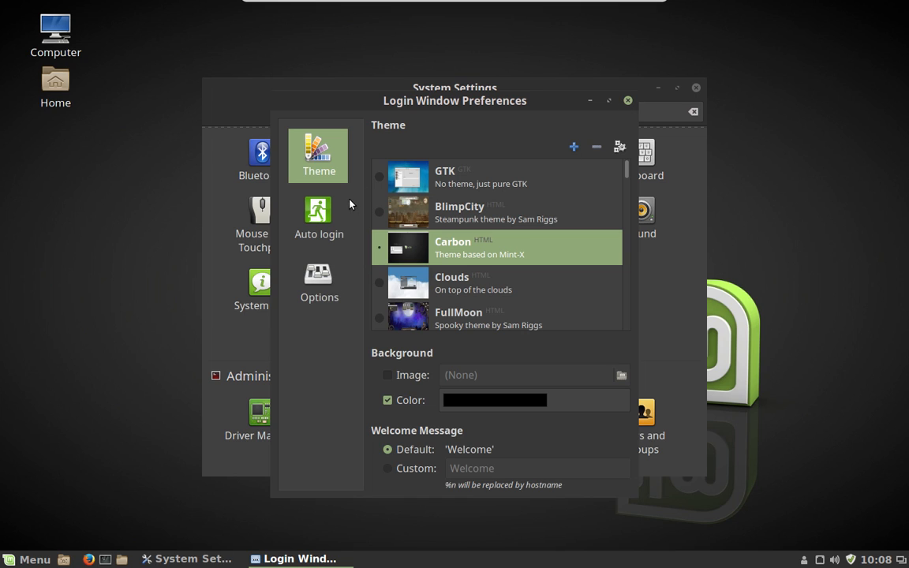
{"action": "left_click", "coordinate": [339, 218]}
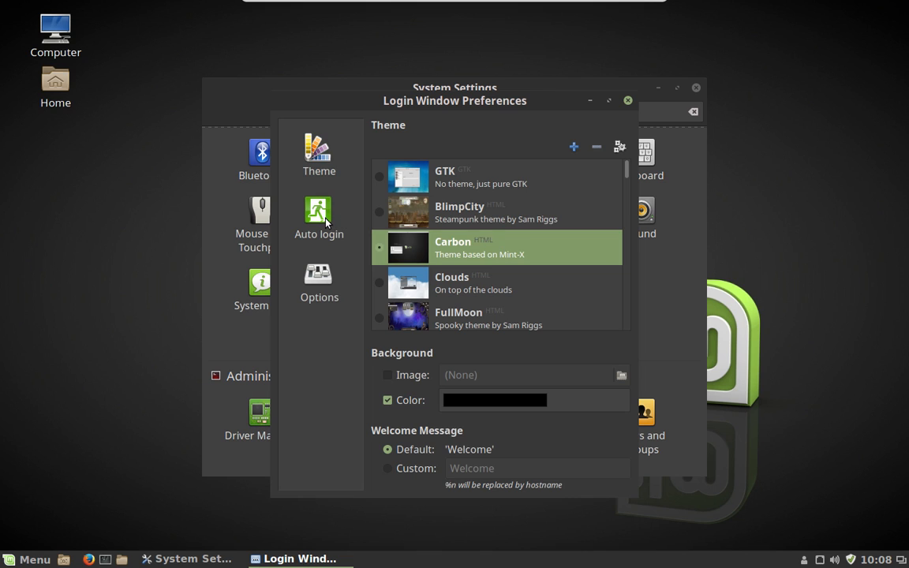
{"action": "left_click", "coordinate": [326, 220]}
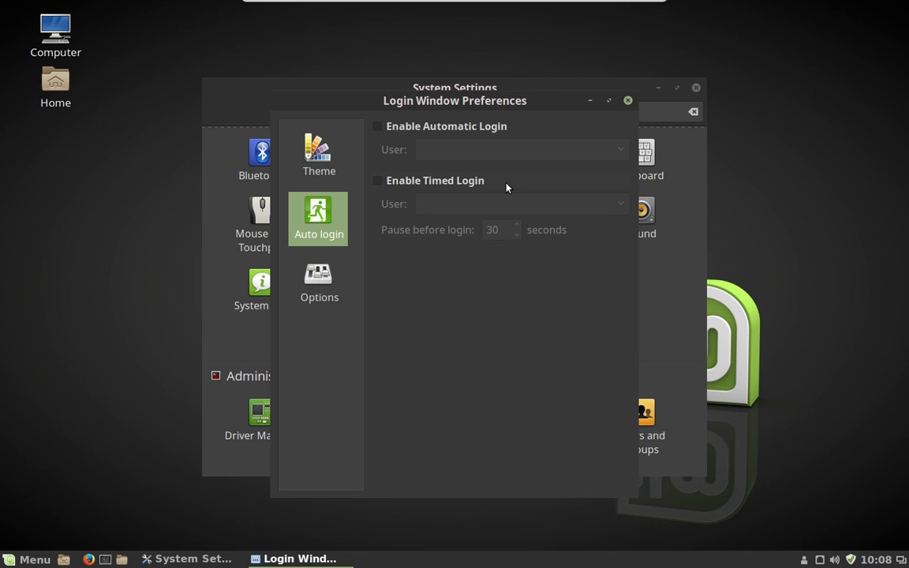
{"action": "left_click", "coordinate": [627, 101]}
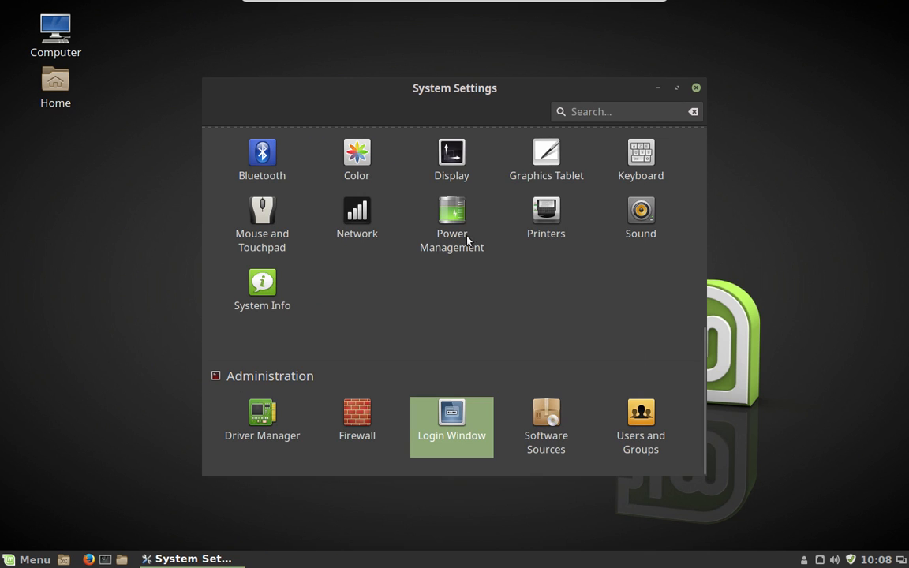
- Bring up the application menu's Administration tools, including Synaptic Package Manager
{"action": "scroll", "coordinate": [451, 300], "scroll_direction": "up", "scroll_amount": 10}
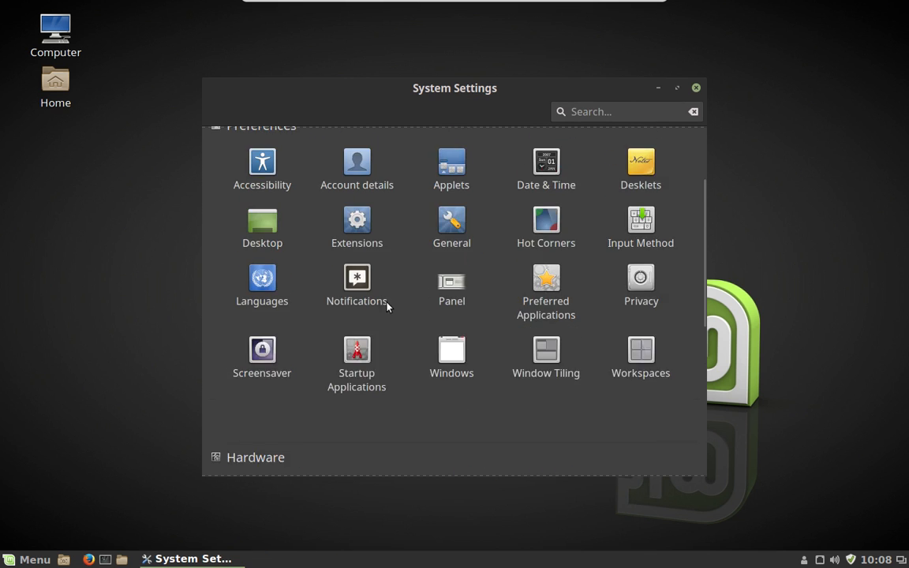
{"action": "key", "text": "super"}
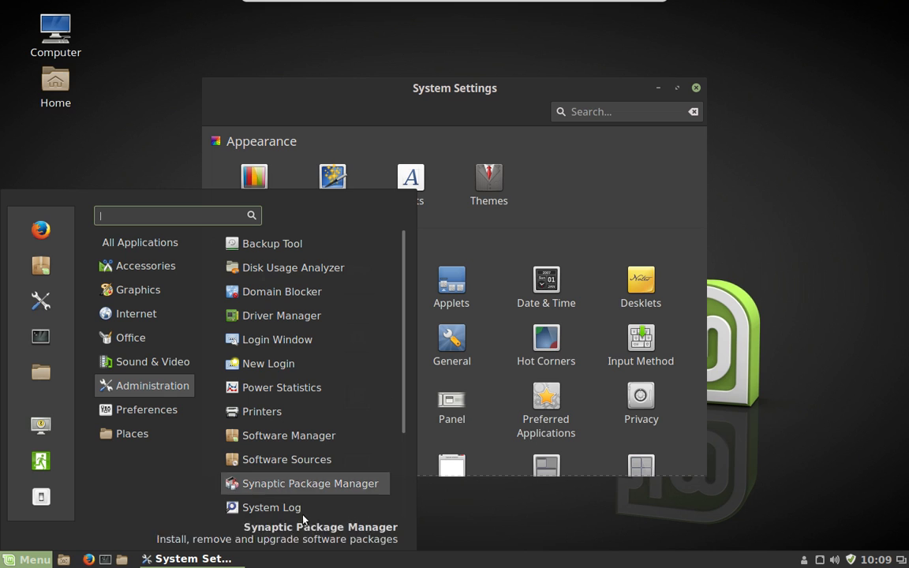
- Launch Synaptic with the account password, dismiss its Quick Introduction, and move its window aside
{"action": "left_click", "coordinate": [327, 483]}
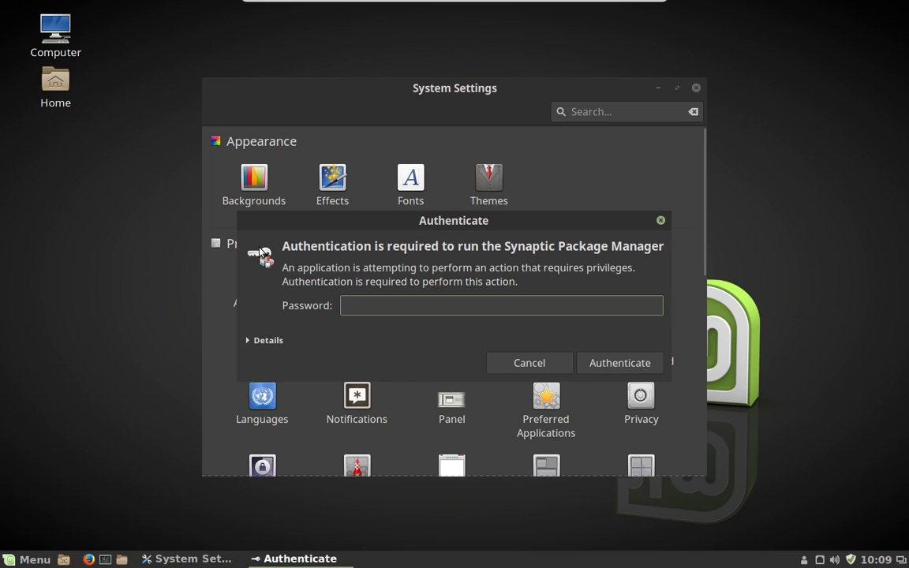
{"action": "type", "text": "****"}
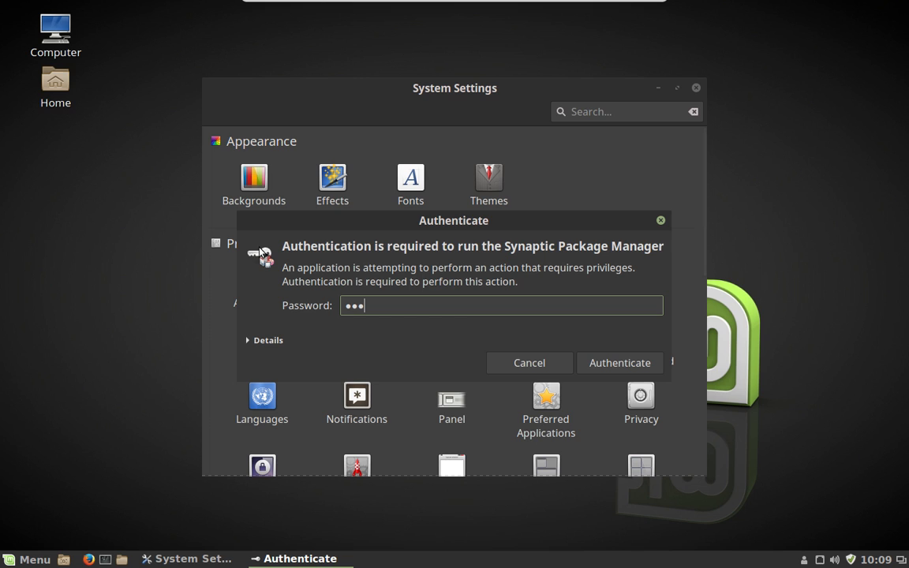
{"action": "type", "text": "*****"}
{"action": "key", "text": "Return"}
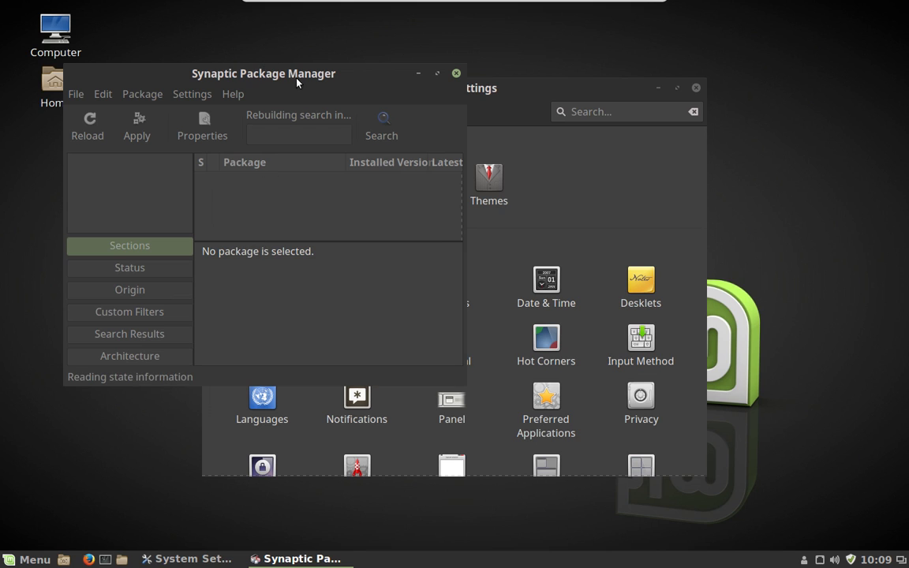
{"action": "left_click_drag", "start_coordinate": [297, 79], "coordinate": [394, 81]}
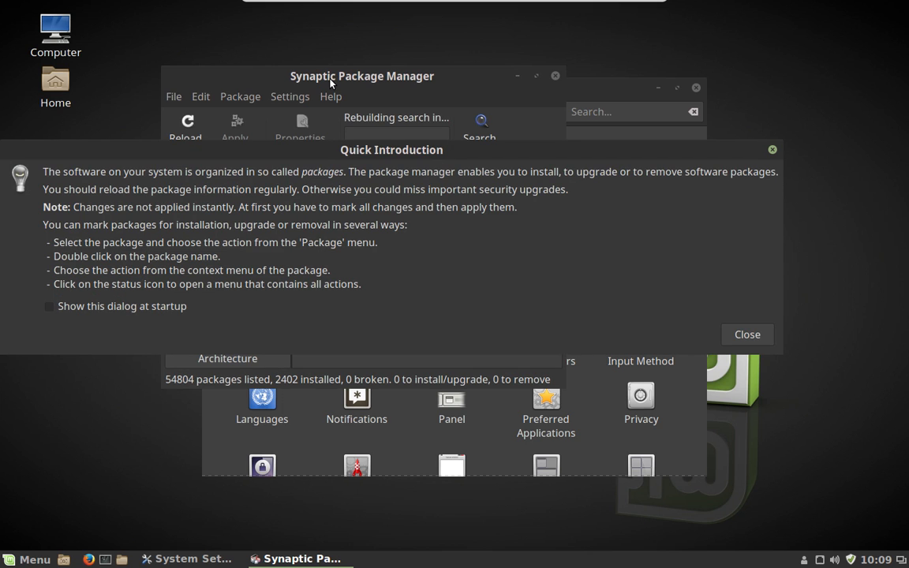
{"action": "left_click", "coordinate": [774, 150]}
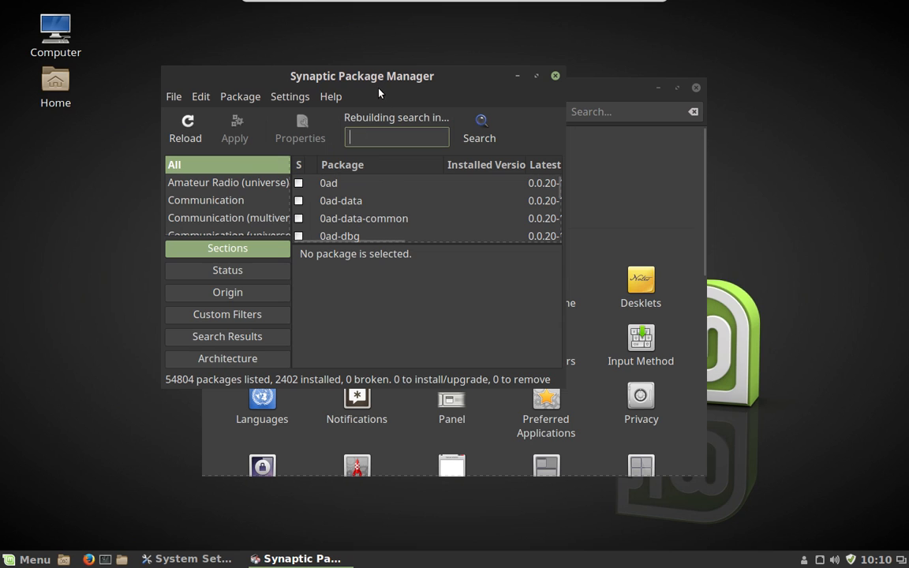
{"action": "left_click_drag", "start_coordinate": [377, 82], "coordinate": [429, 94]}
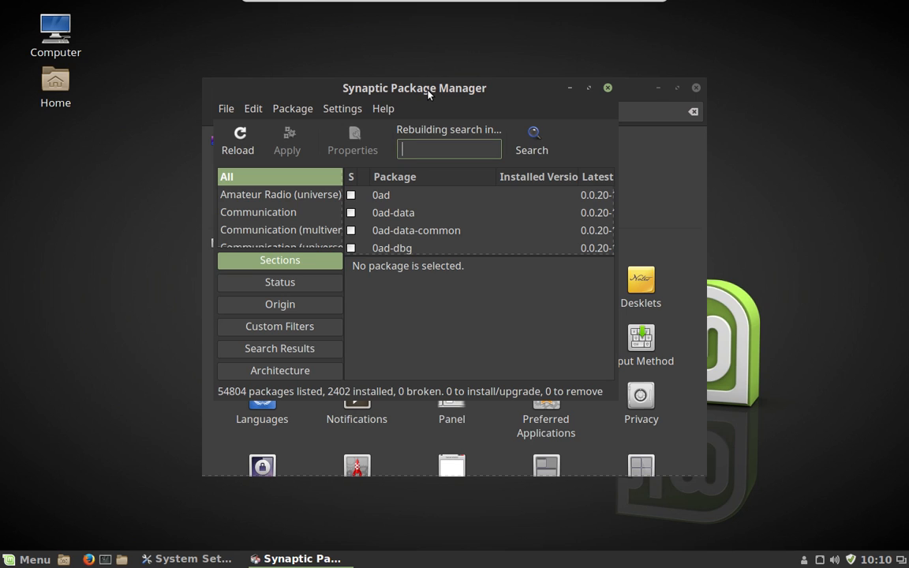
- Enable 'Consider recommended packages as dependencies' in Synaptic Preferences, then close Synaptic
{"action": "left_click", "coordinate": [356, 111]}
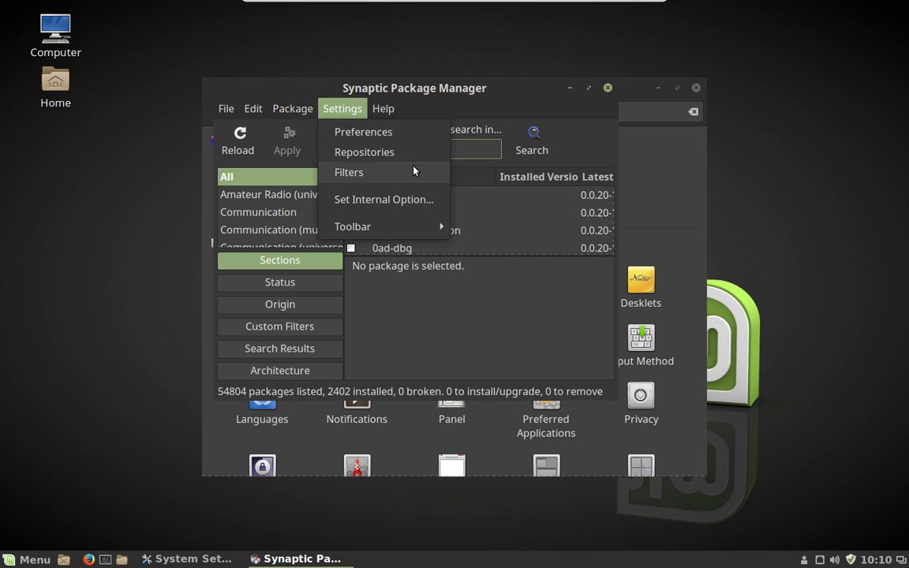
{"action": "left_click", "coordinate": [414, 133]}
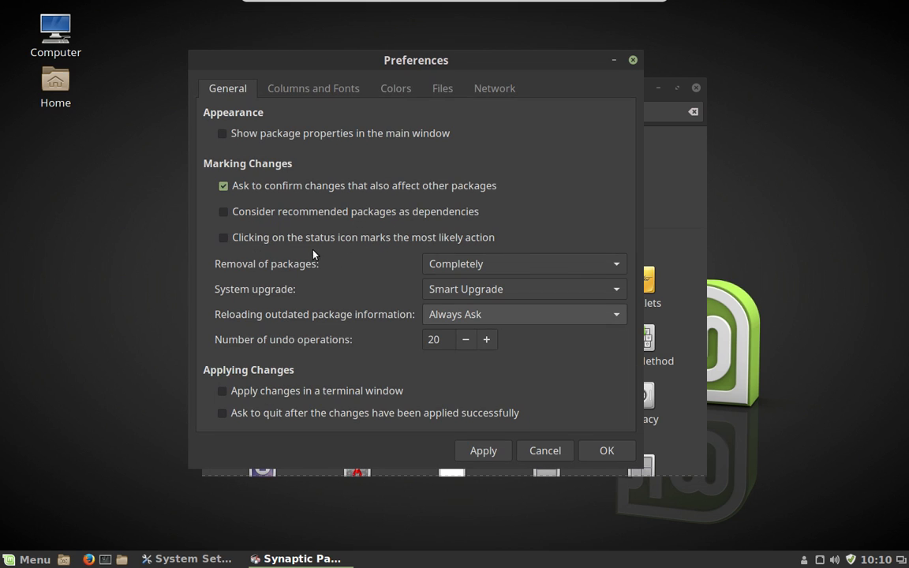
{"action": "left_click", "coordinate": [252, 213]}
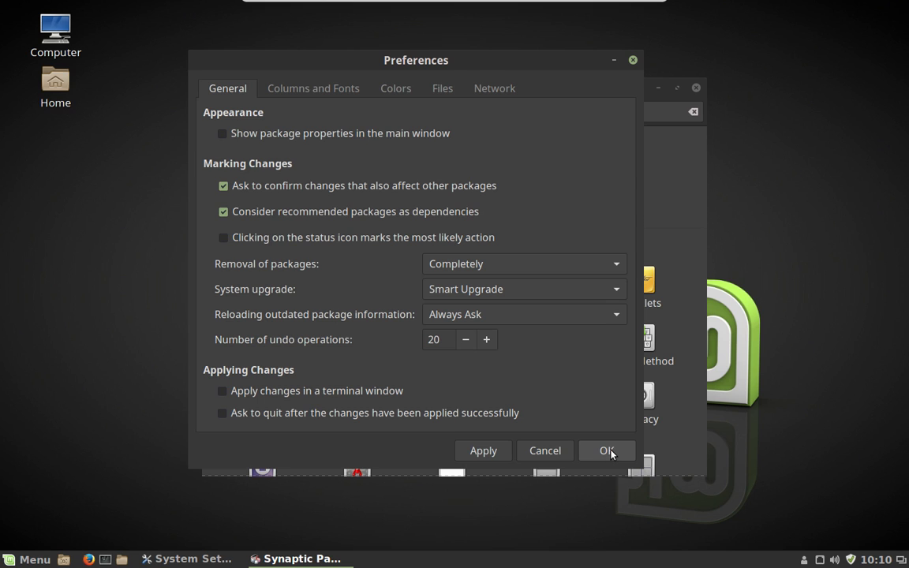
{"action": "left_click", "coordinate": [607, 450]}
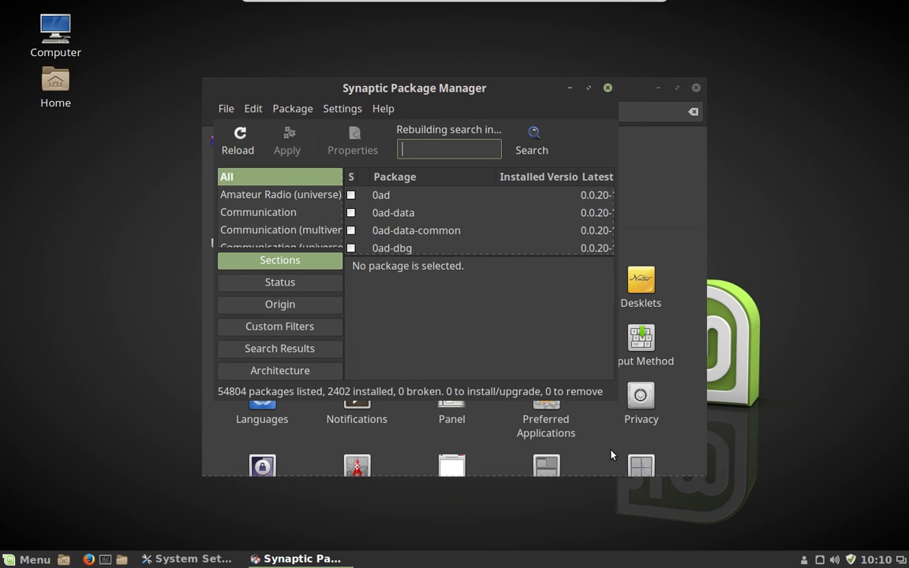
{"action": "left_click", "coordinate": [608, 88]}
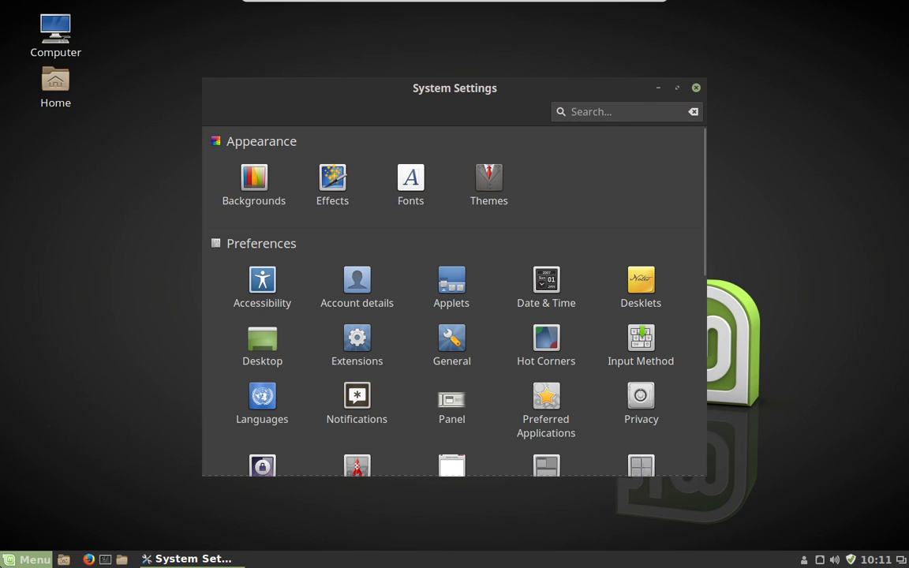
{"action": "left_click", "coordinate": [30, 560]}
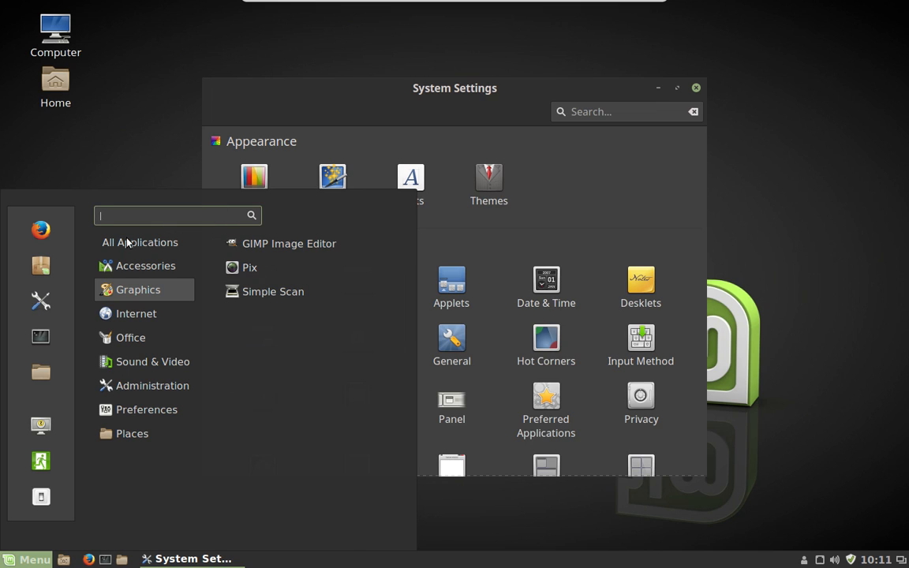
{"action": "left_click", "coordinate": [39, 267]}
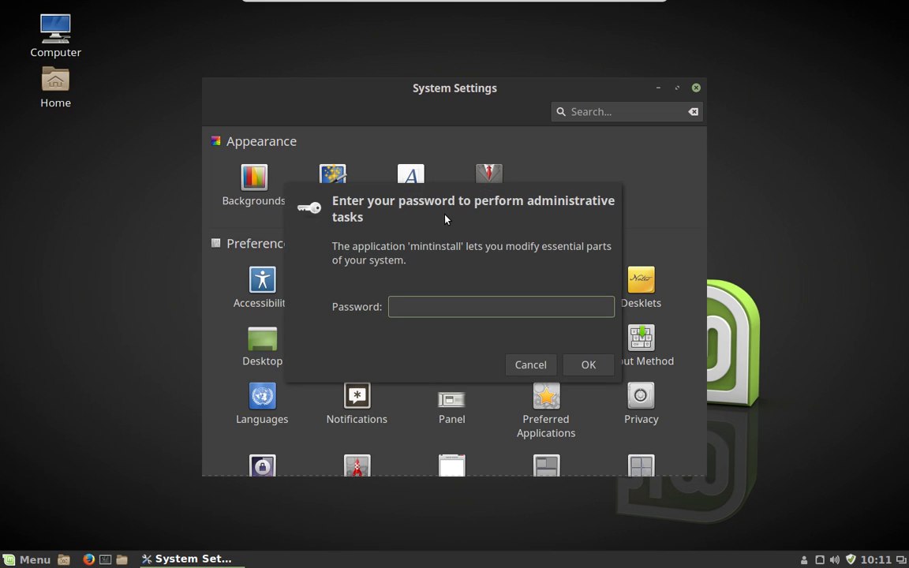
{"action": "type", "text": "••••"}
{"action": "key", "text": "BackSpace"}
{"action": "key", "text": "BackSpace"}
{"action": "key", "text": "BackSpace"}
{"action": "key", "text": "BackSpace"}
{"action": "type", "text": "••••••••"}
{"action": "key", "text": "Return"}
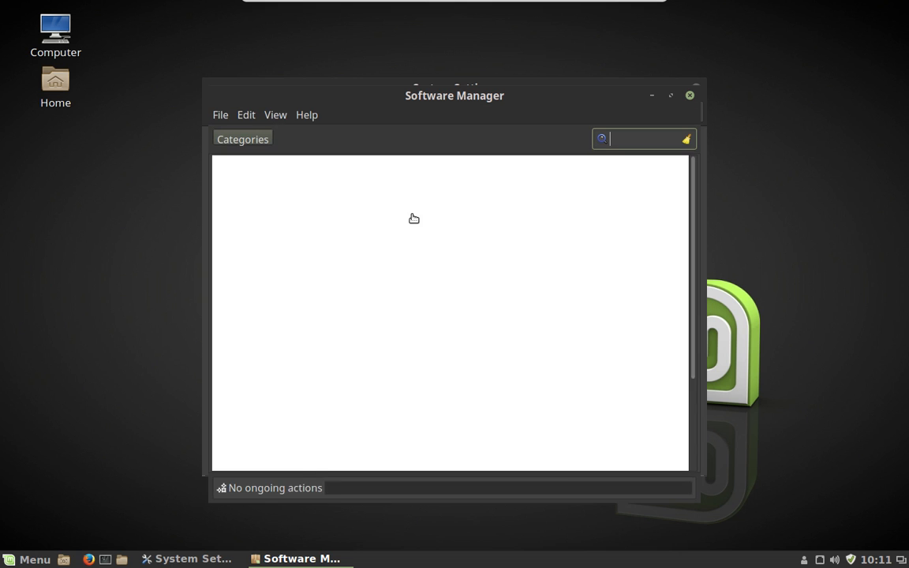
{"action": "scroll", "coordinate": [483, 310], "scroll_direction": "down", "scroll_amount": 4}
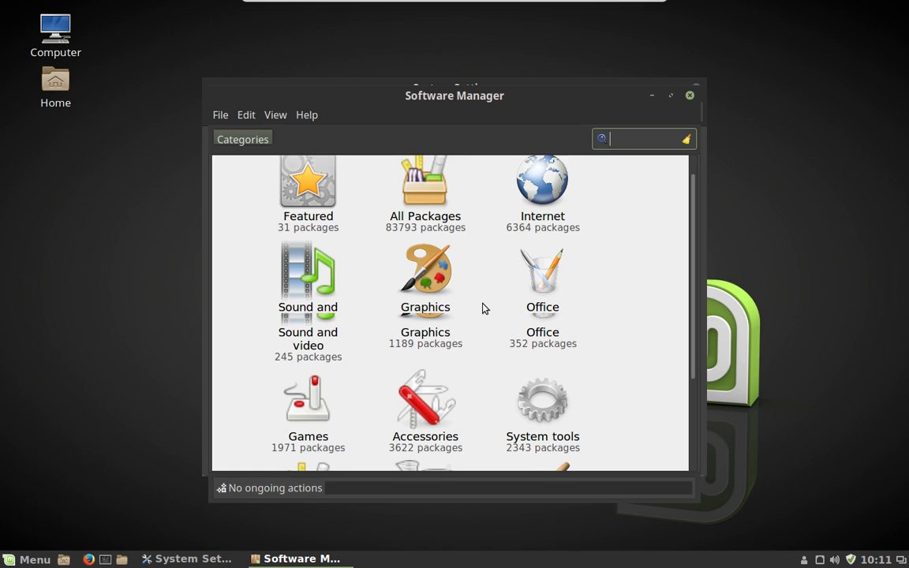
{"action": "scroll", "coordinate": [482, 309], "scroll_direction": "up", "scroll_amount": 4}
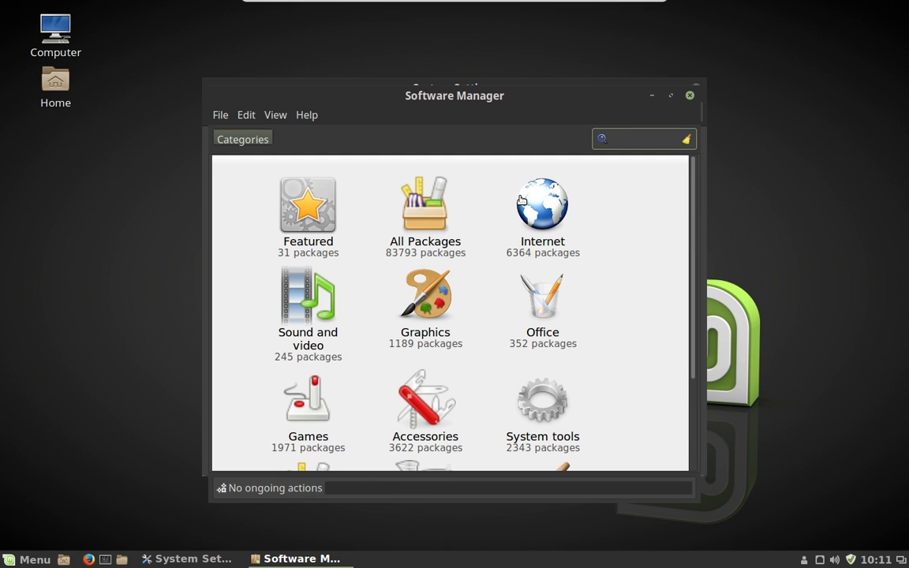
{"action": "left_click", "coordinate": [467, 230]}
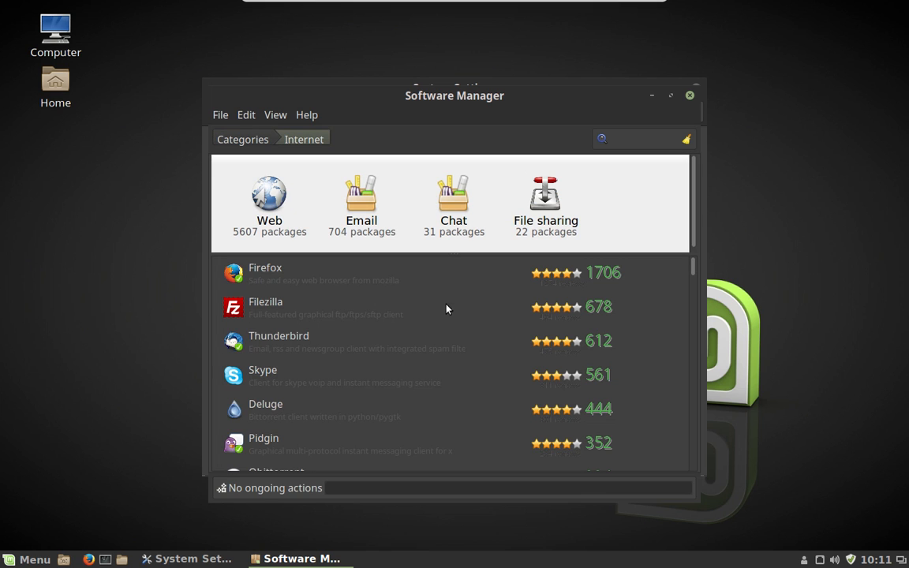
{"action": "scroll", "coordinate": [433, 312], "scroll_direction": "down", "scroll_amount": 3}
{"action": "scroll", "coordinate": [432, 313], "scroll_direction": "up", "scroll_amount": 2}
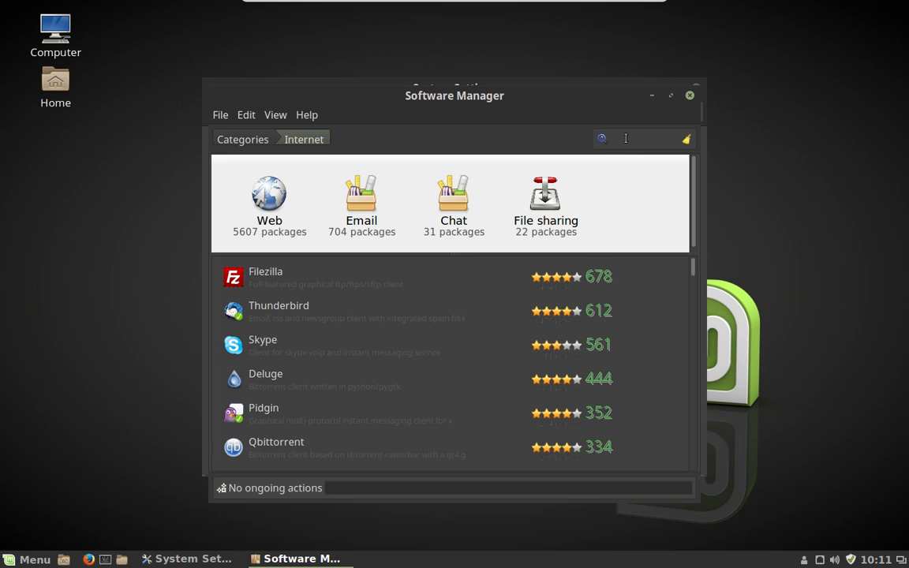
{"action": "left_click", "coordinate": [690, 95]}
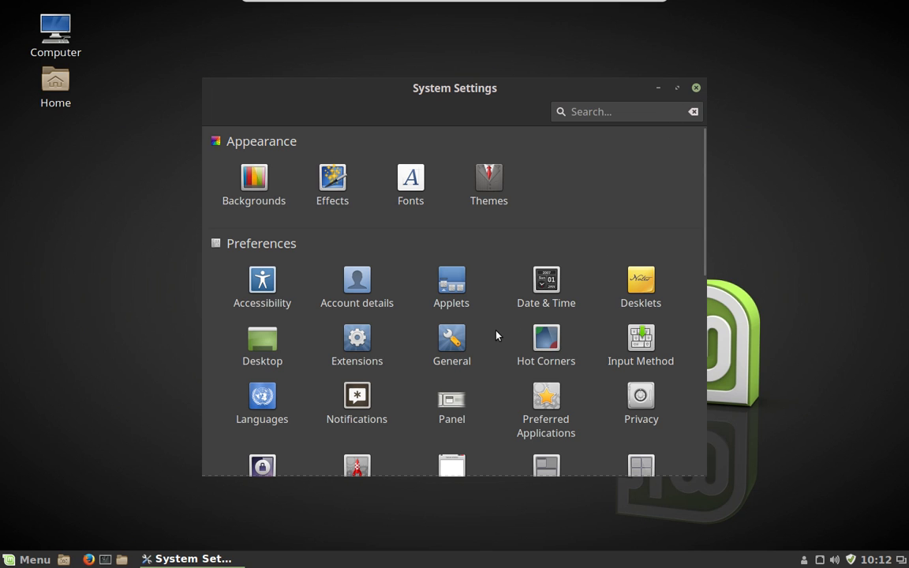
{"action": "scroll", "coordinate": [496, 335], "scroll_direction": "down", "scroll_amount": 3}
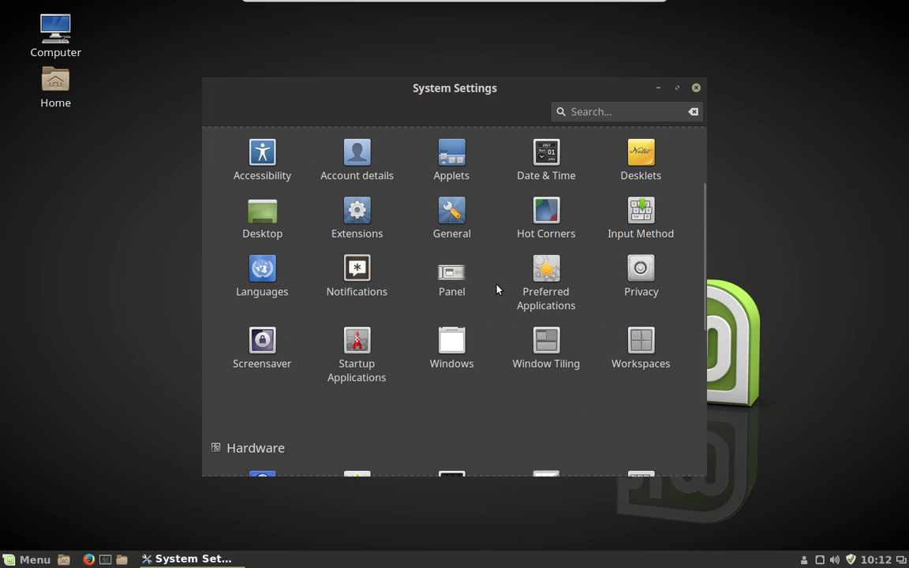
- Open Panel settings and check the auto-hide choices, leaving it at Always show panel
{"action": "left_click", "coordinate": [451, 273]}
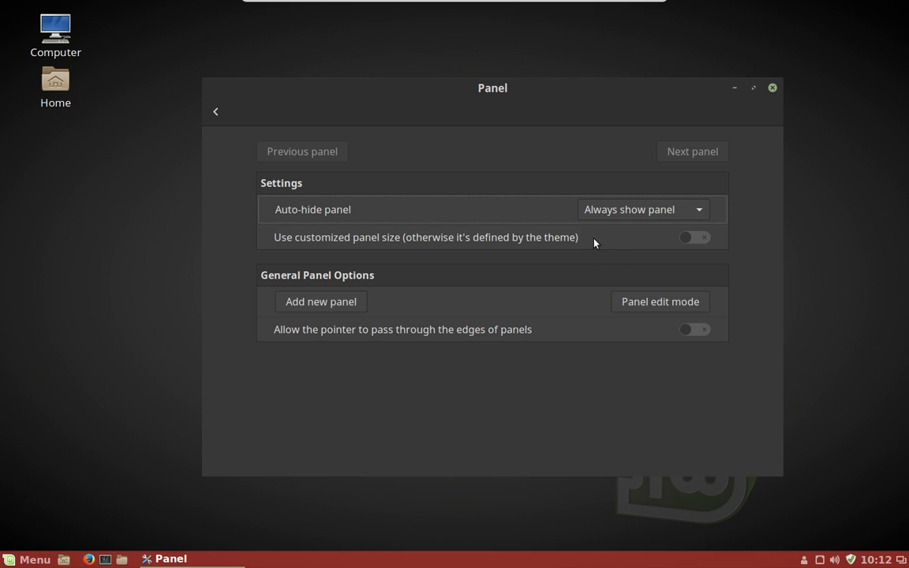
{"action": "left_click", "coordinate": [701, 210]}
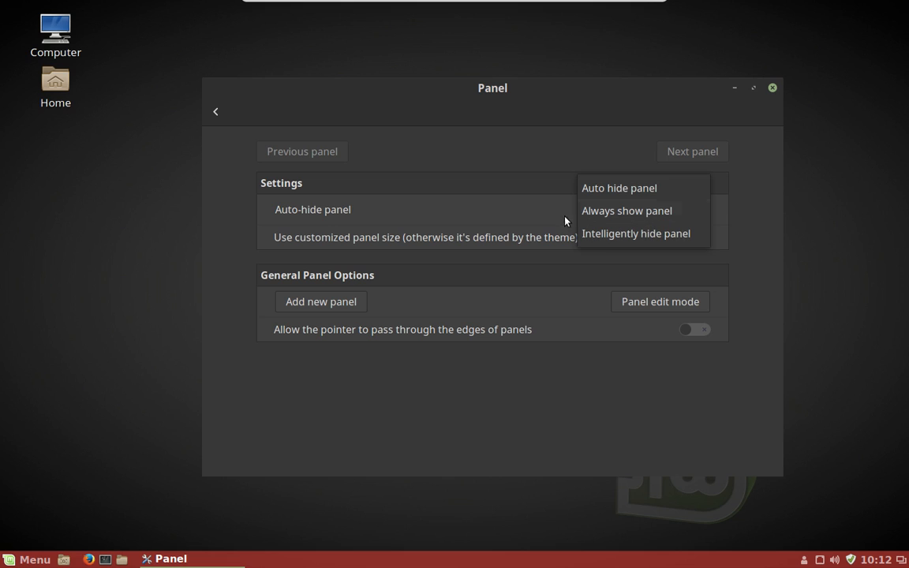
{"action": "left_click", "coordinate": [519, 211]}
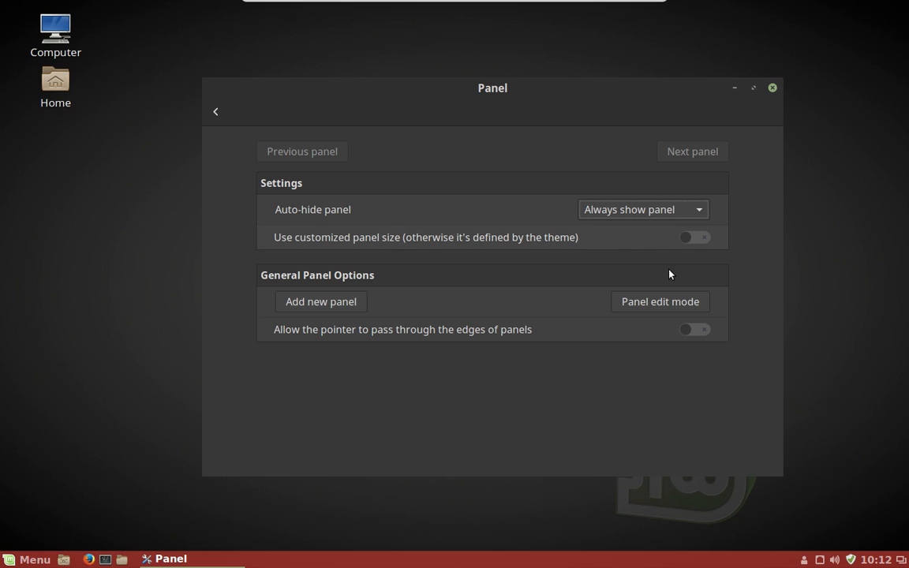
{"action": "left_click", "coordinate": [703, 239]}
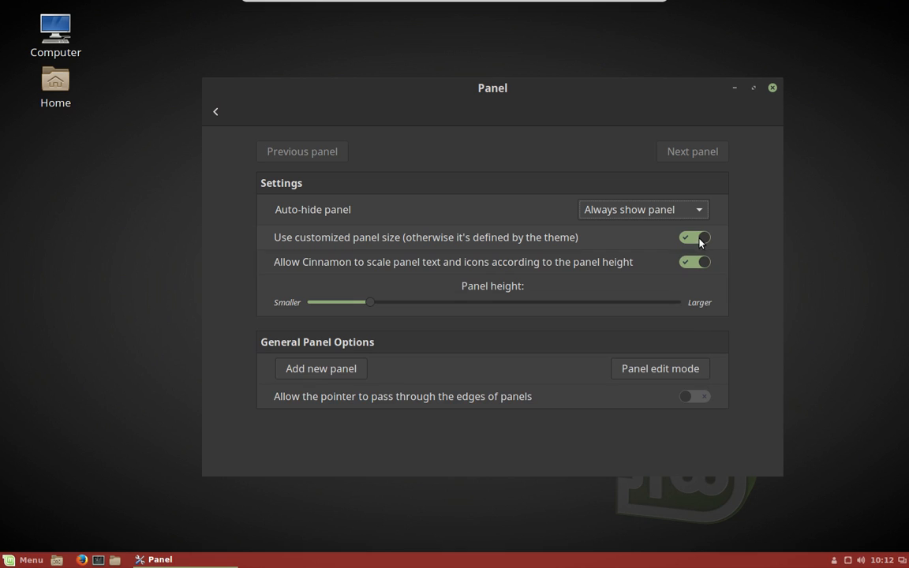
{"action": "left_click", "coordinate": [611, 303]}
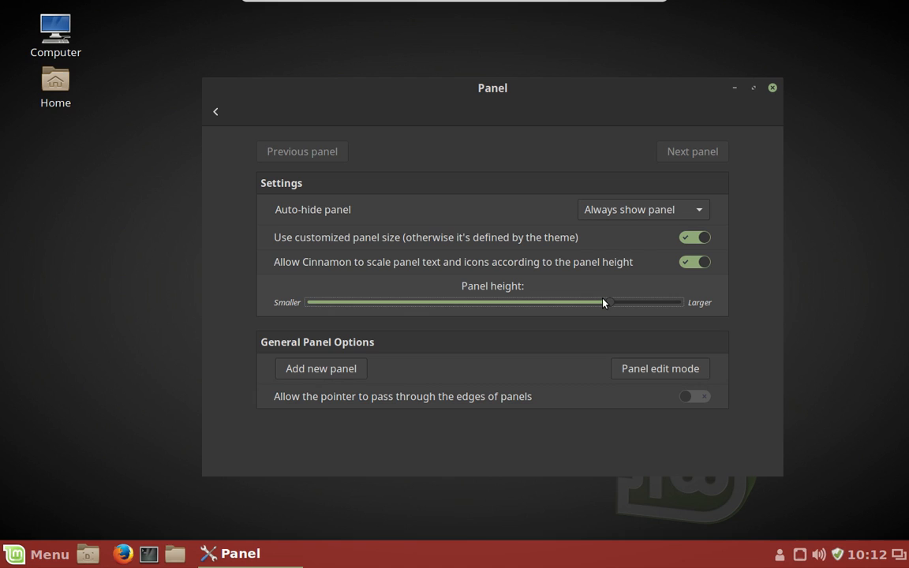
{"action": "left_click", "coordinate": [700, 210]}
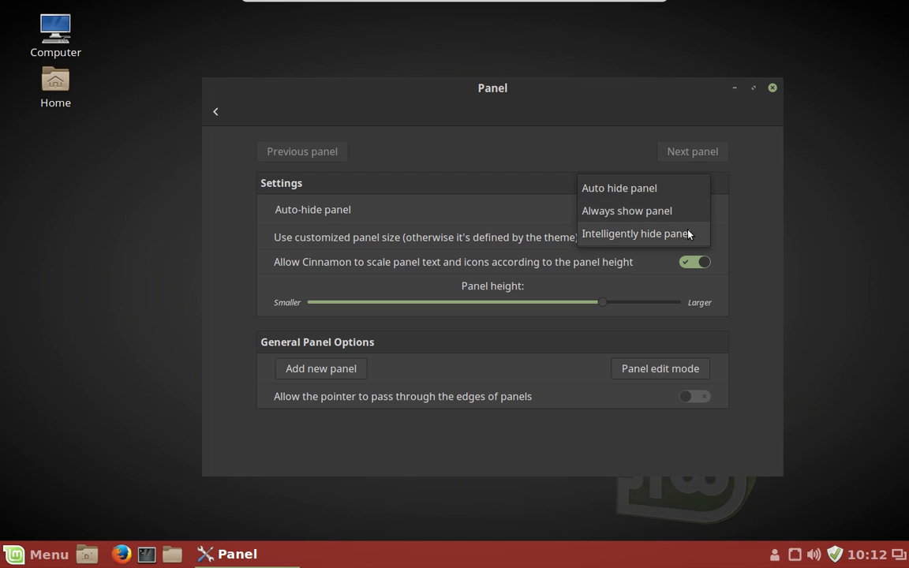
{"action": "left_click", "coordinate": [688, 233]}
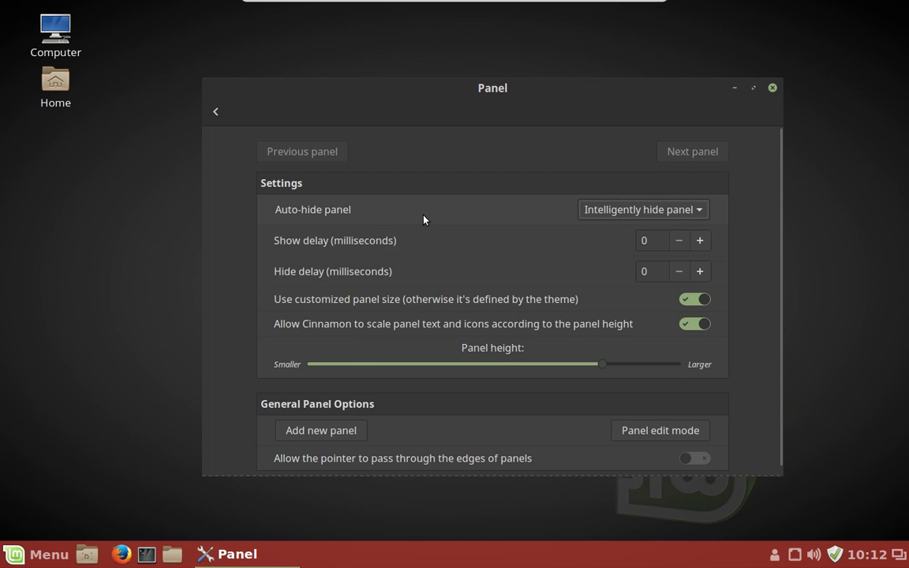
{"action": "scroll", "coordinate": [449, 385], "scroll_direction": "down", "scroll_amount": 1}
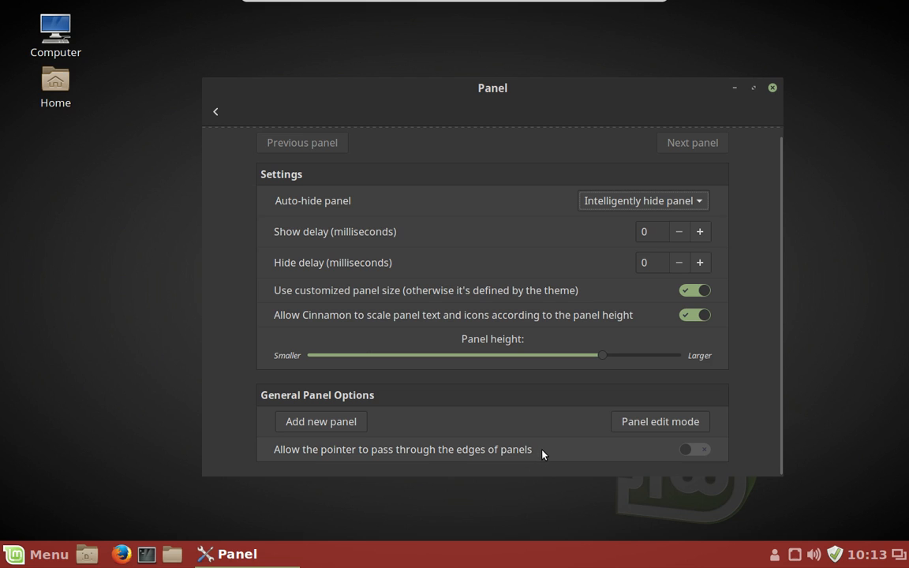
{"action": "left_click", "coordinate": [704, 454]}
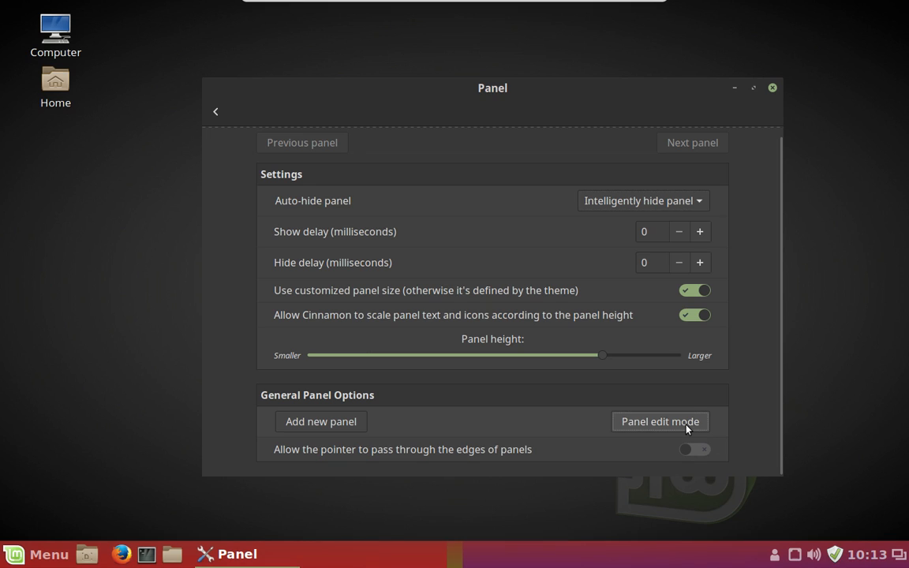
- Toggle panel edit mode on and back off, then begin adding a new panel
{"action": "left_click", "coordinate": [686, 429]}
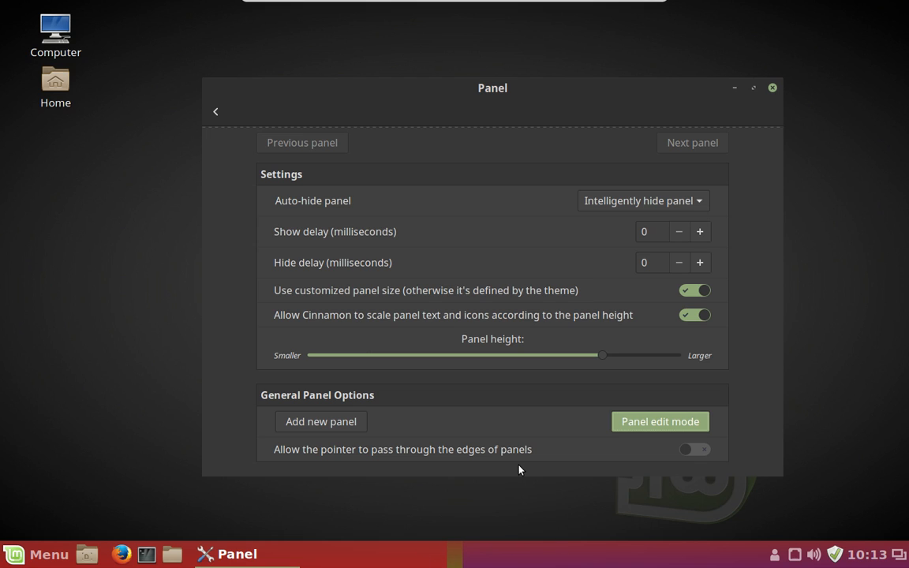
{"action": "left_click", "coordinate": [682, 425]}
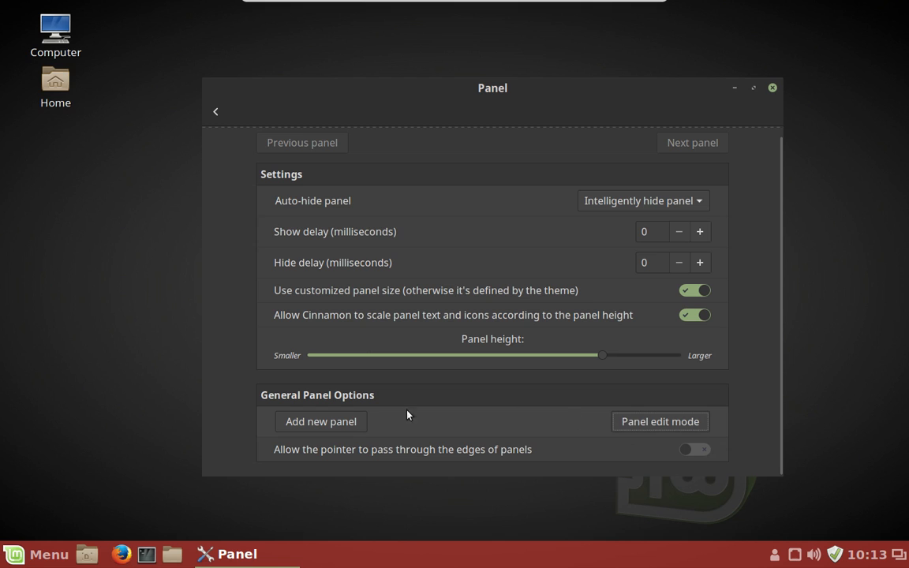
{"action": "left_click", "coordinate": [340, 421]}
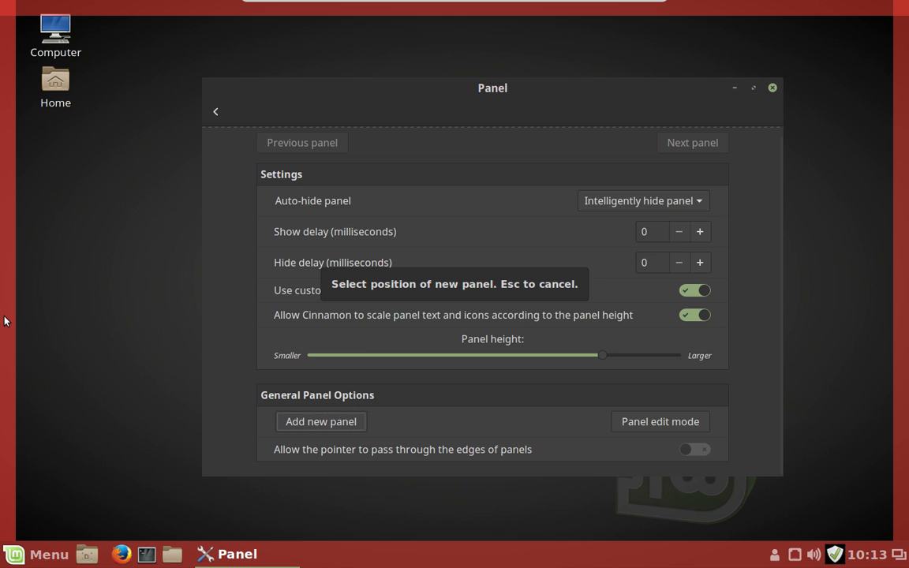
- Place the new panel along the left screen edge
{"action": "left_click", "coordinate": [4, 320]}
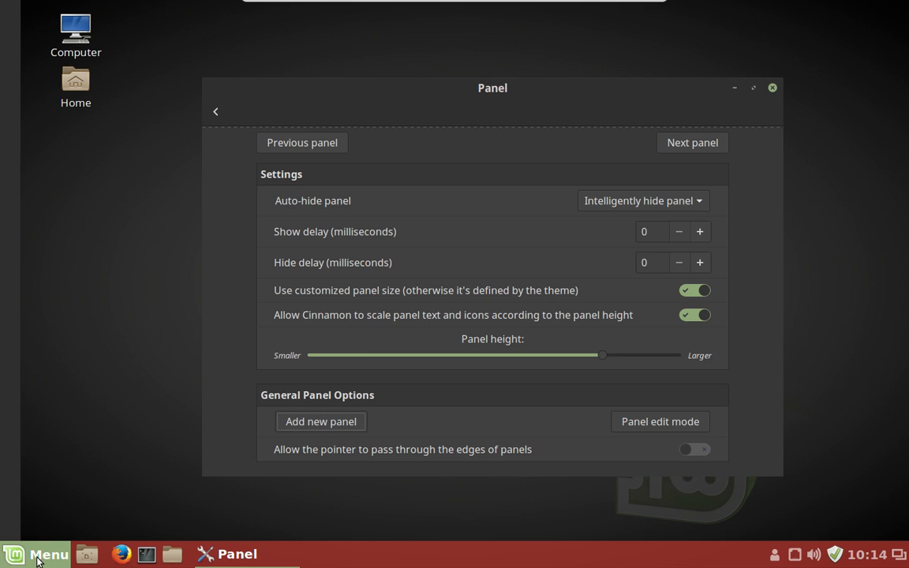
{"action": "key", "text": "super"}
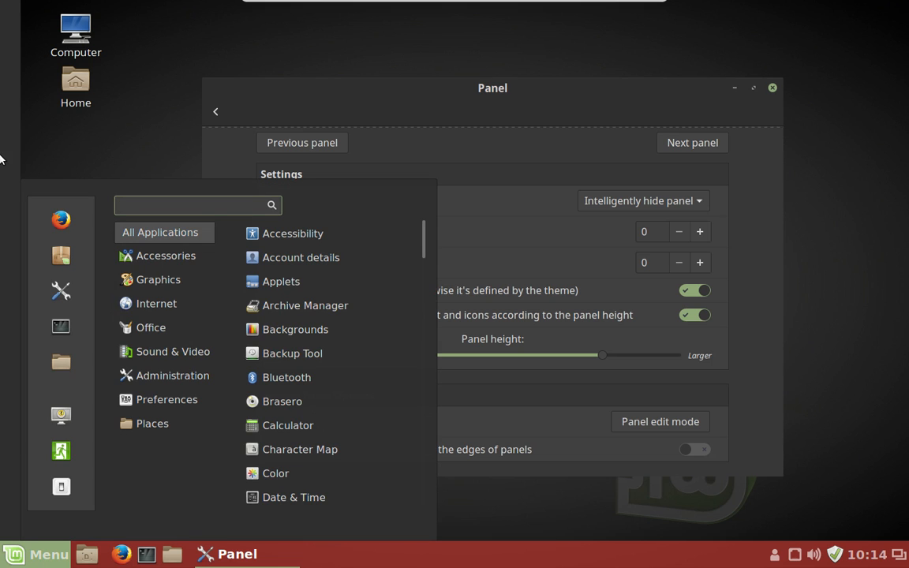
{"action": "key", "text": "super"}
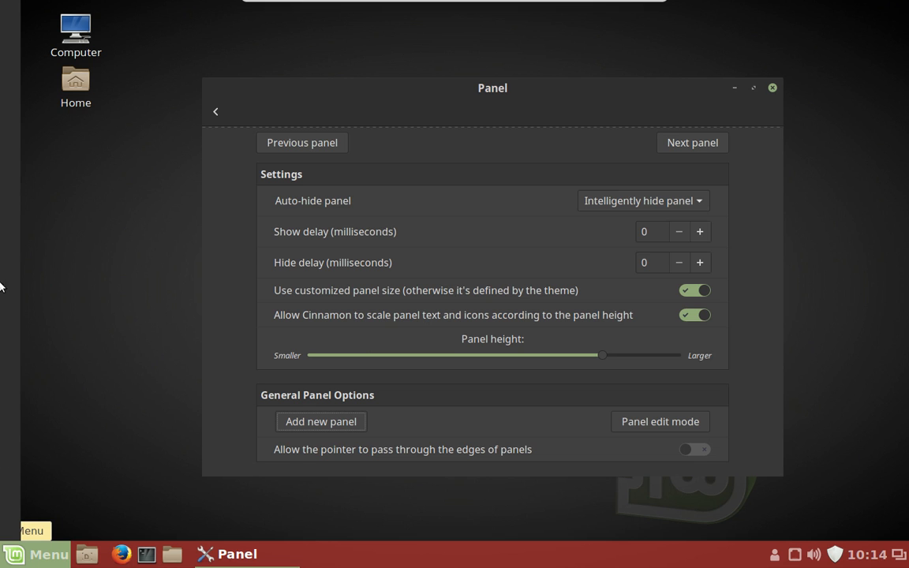
{"action": "key", "text": "super"}
{"action": "key", "text": "super"}
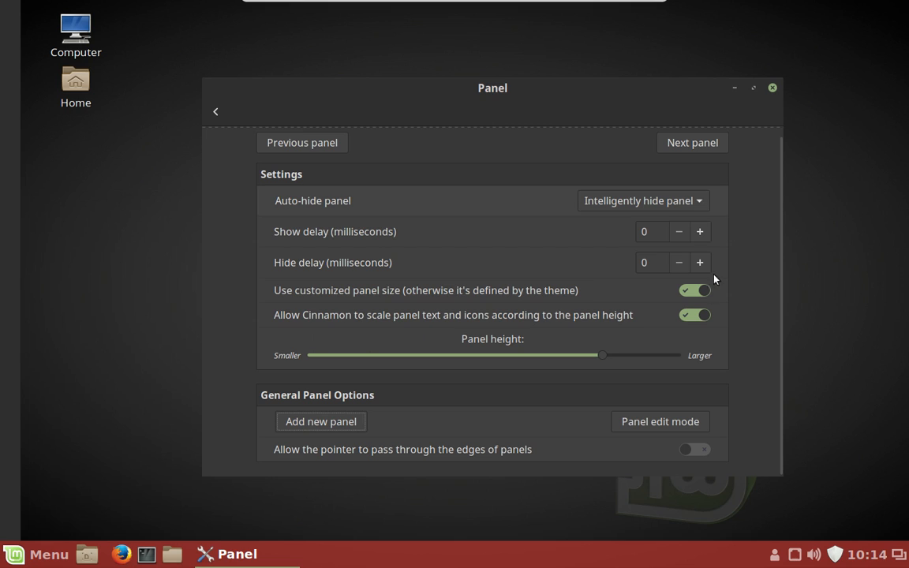
- Turn panel edit mode back on and drag the Menu applet into the top-left corner
{"action": "left_click", "coordinate": [633, 426]}
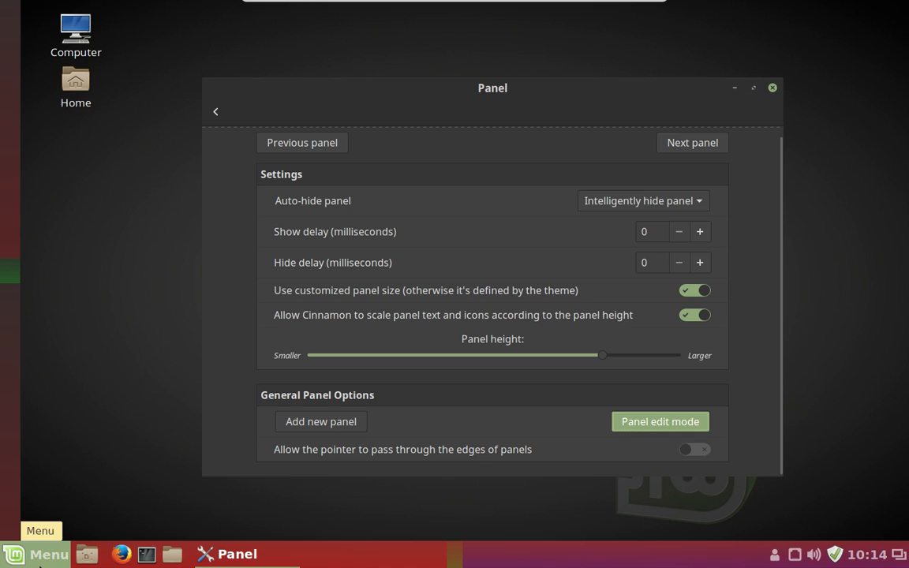
{"action": "left_click_drag", "start_coordinate": [12, 260], "coordinate": [26, 13]}
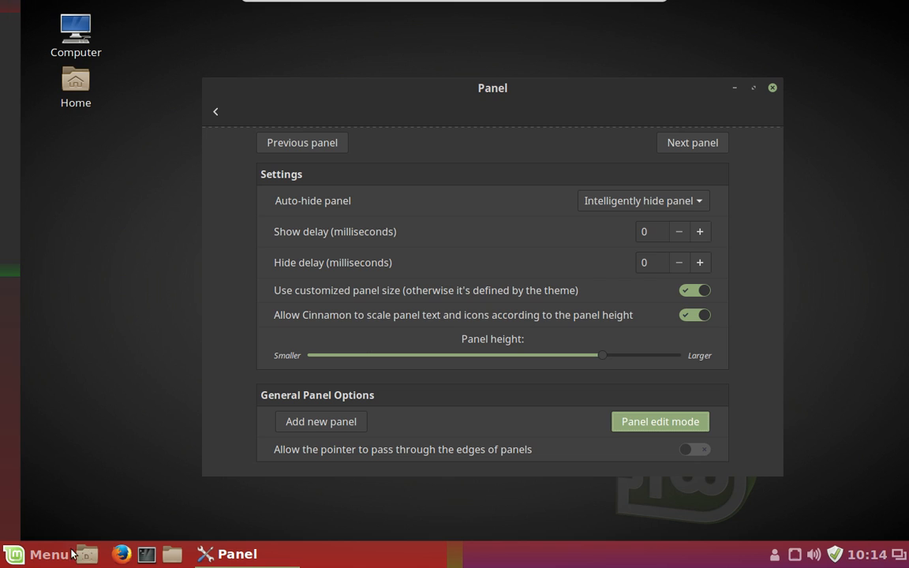
{"action": "left_click_drag", "start_coordinate": [29, 121], "coordinate": [34, 10]}
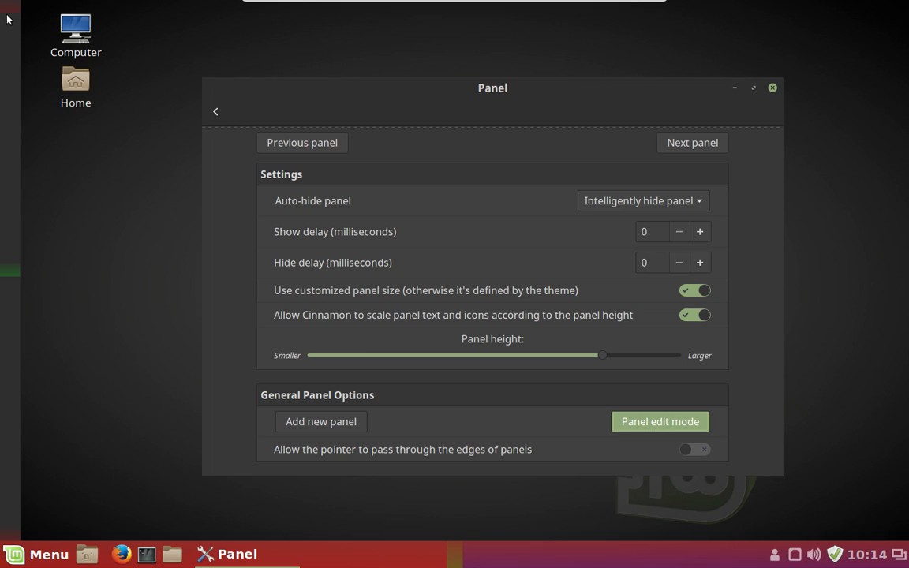
- Add the Menu applet to the new left panel from the Applets list, then close that window
{"action": "right_click", "coordinate": [13, 117]}
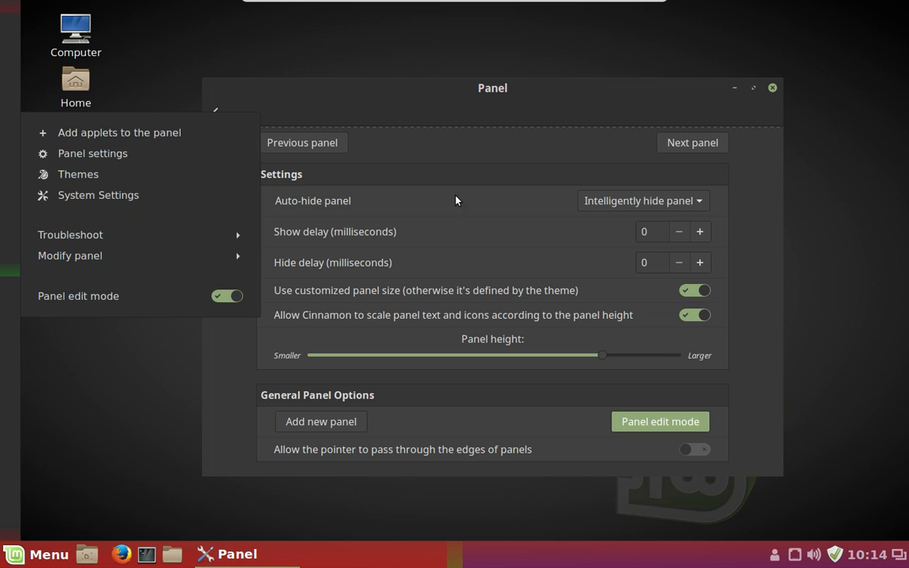
{"action": "left_click", "coordinate": [208, 144]}
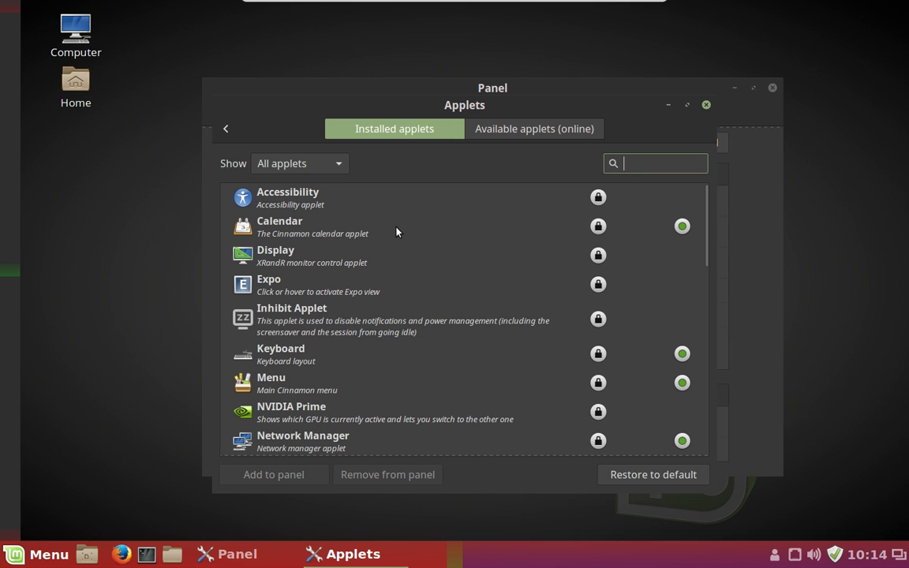
{"action": "scroll", "coordinate": [431, 336], "scroll_direction": "down", "scroll_amount": 4}
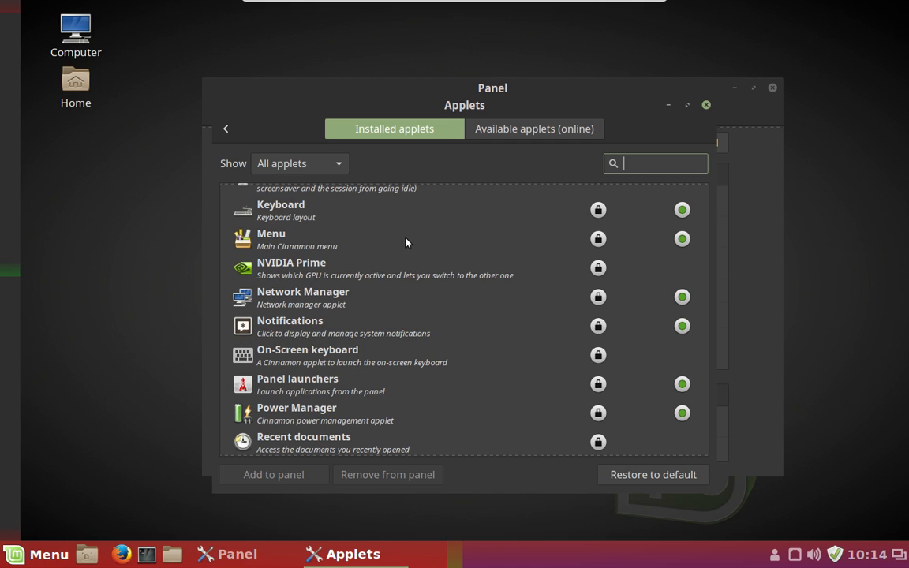
{"action": "left_click", "coordinate": [406, 242]}
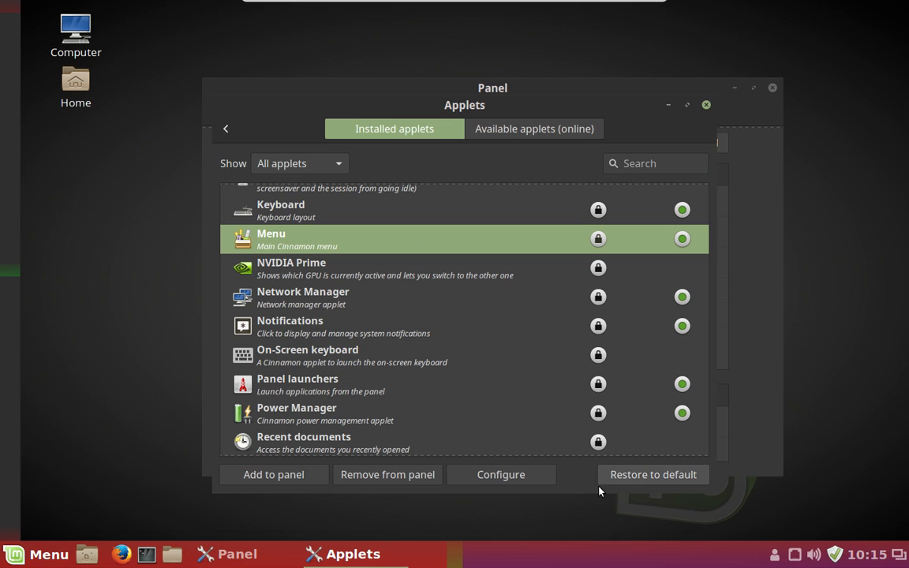
{"action": "left_click", "coordinate": [308, 478]}
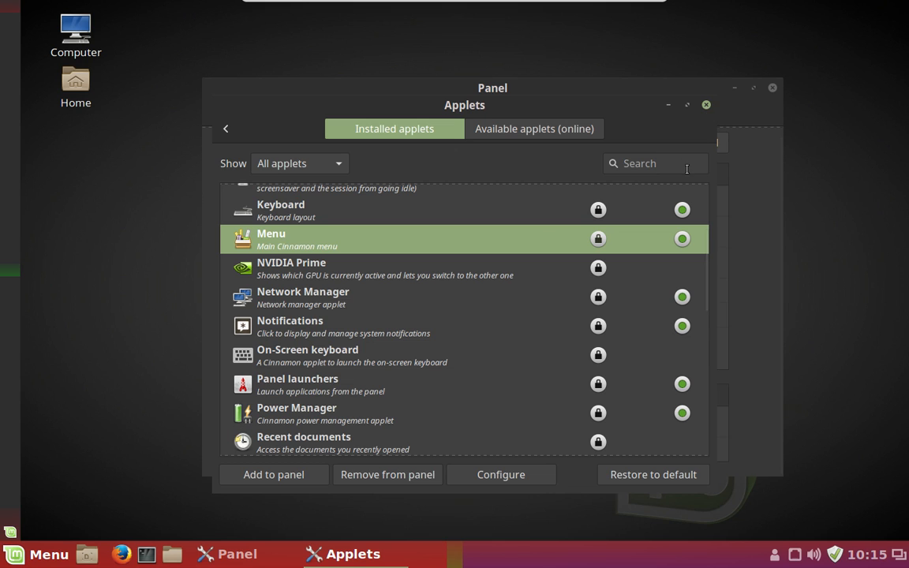
{"action": "left_click", "coordinate": [707, 105]}
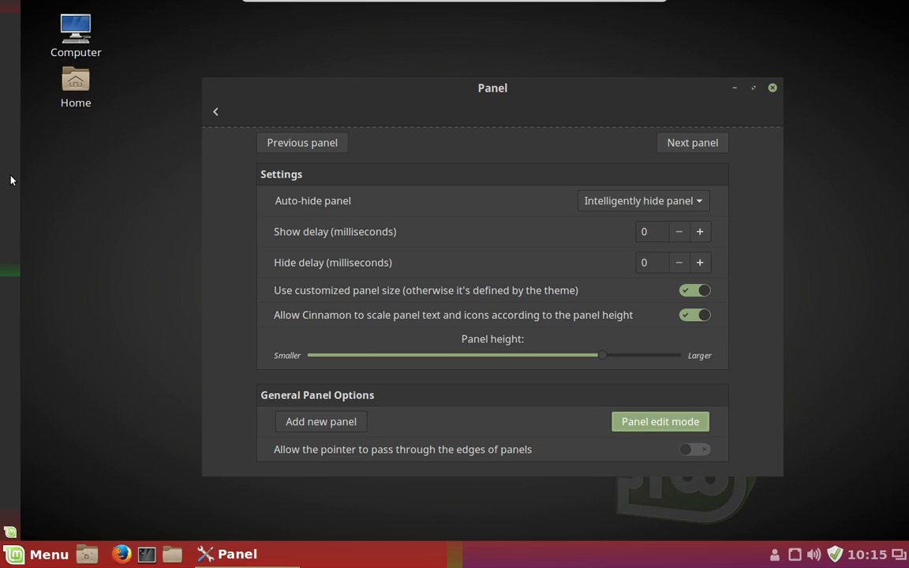
- Turn off edit mode, remove the left panel, and show the bottom panel's Modify panel options
{"action": "left_click", "coordinate": [650, 428]}
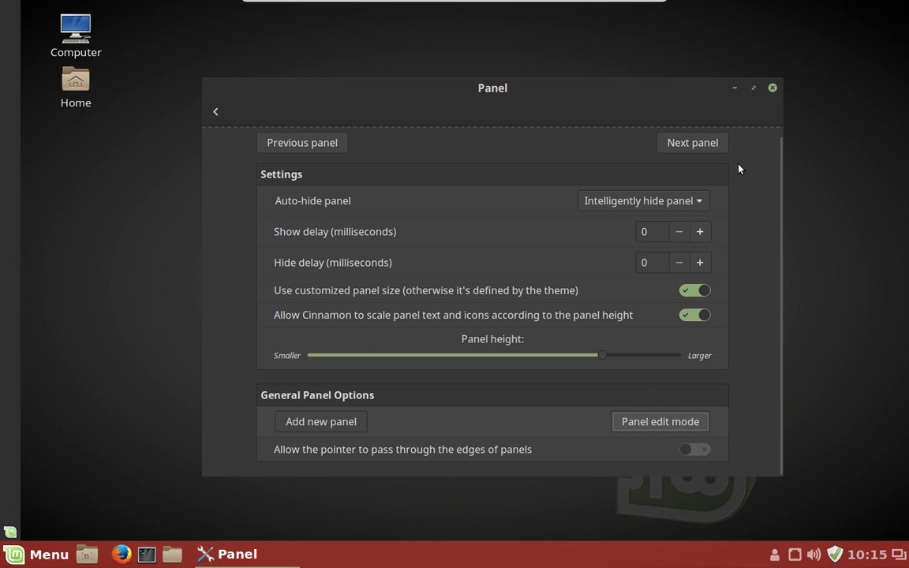
{"action": "right_click", "coordinate": [3, 61]}
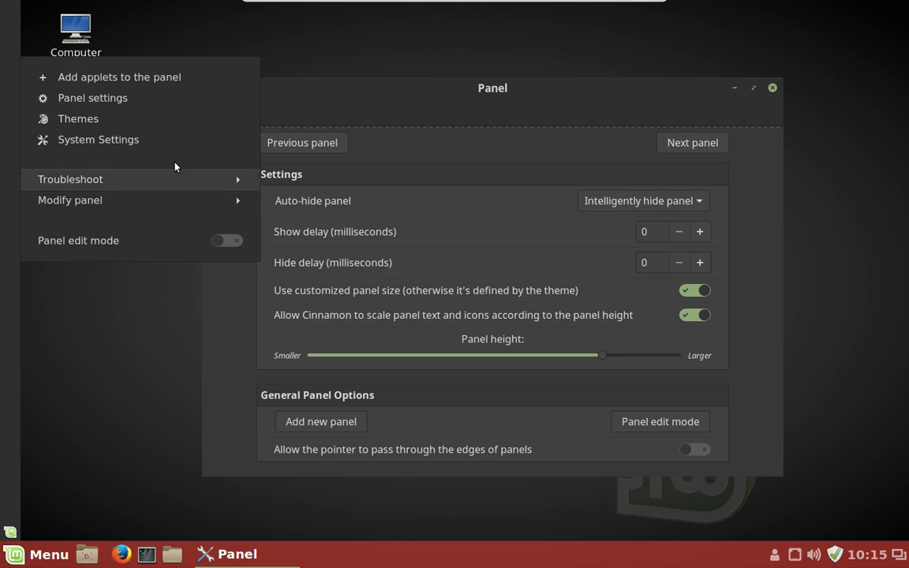
{"action": "left_click", "coordinate": [146, 204]}
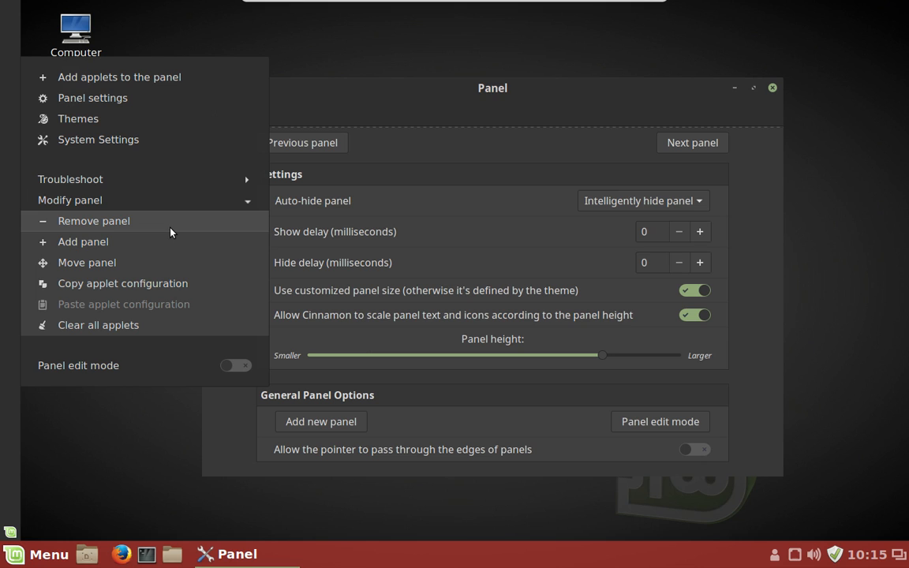
{"action": "left_click", "coordinate": [170, 229]}
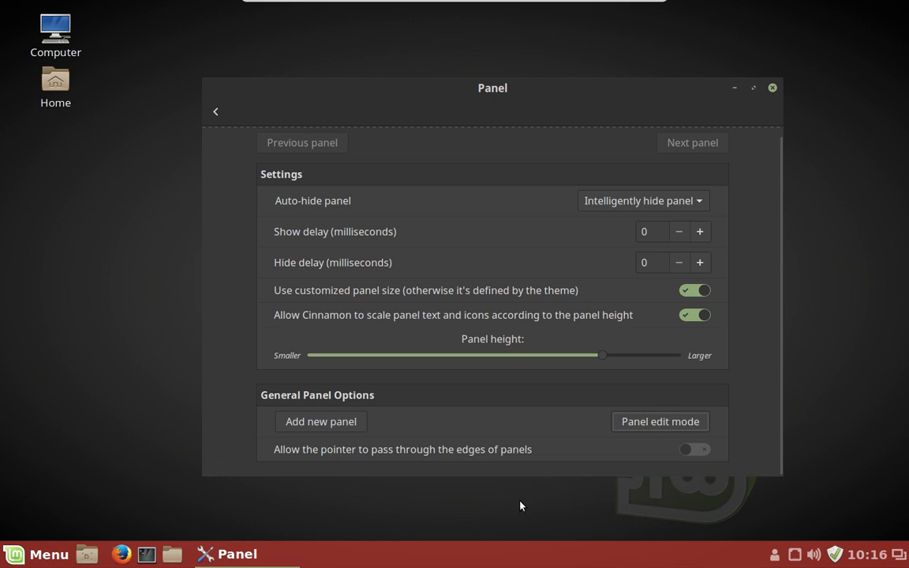
{"action": "right_click", "coordinate": [429, 558]}
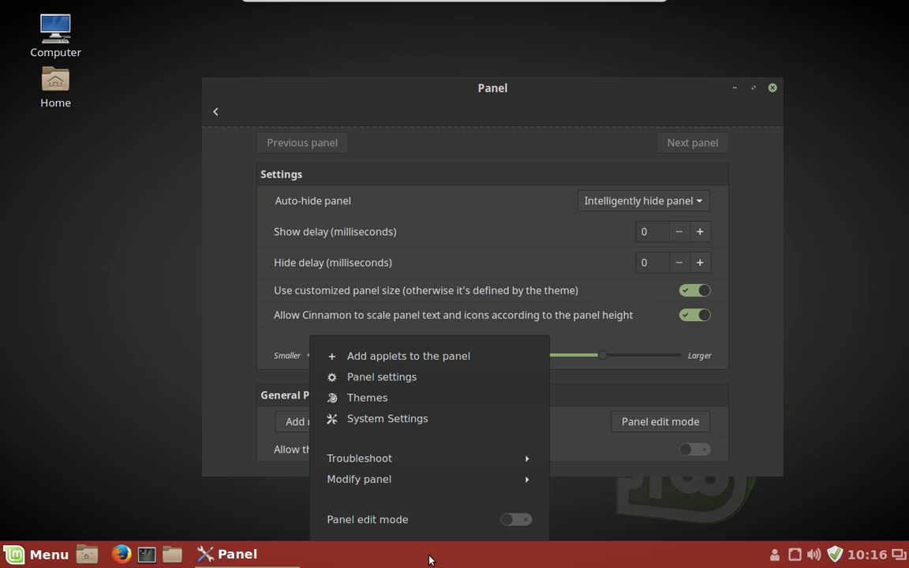
{"action": "left_click", "coordinate": [455, 480]}
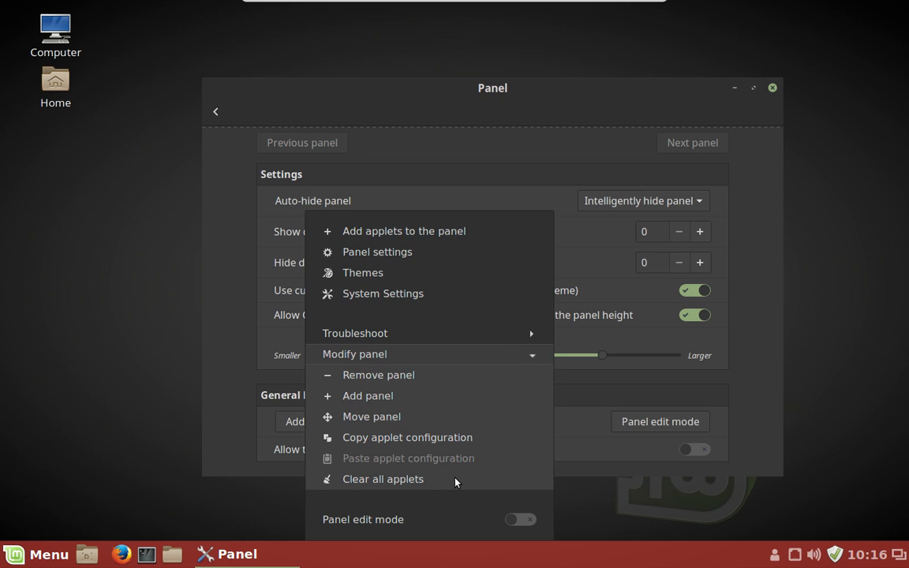
{"action": "left_click", "coordinate": [455, 423]}
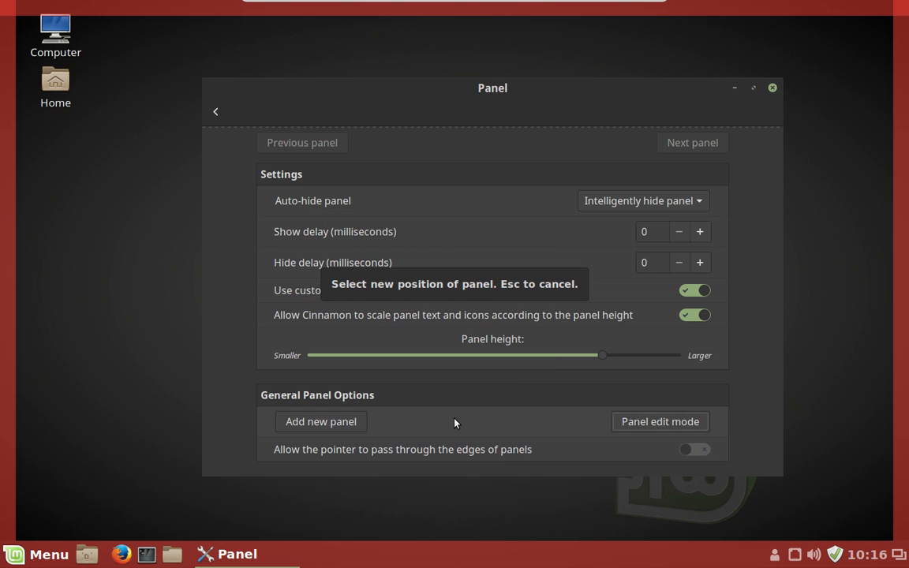
{"action": "left_click", "coordinate": [9, 156]}
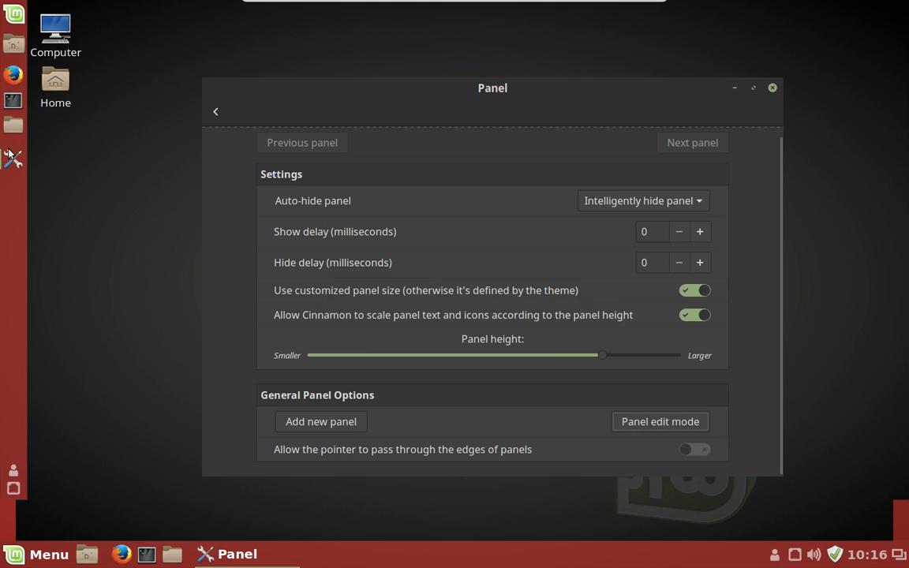
{"action": "left_click", "coordinate": [12, 158]}
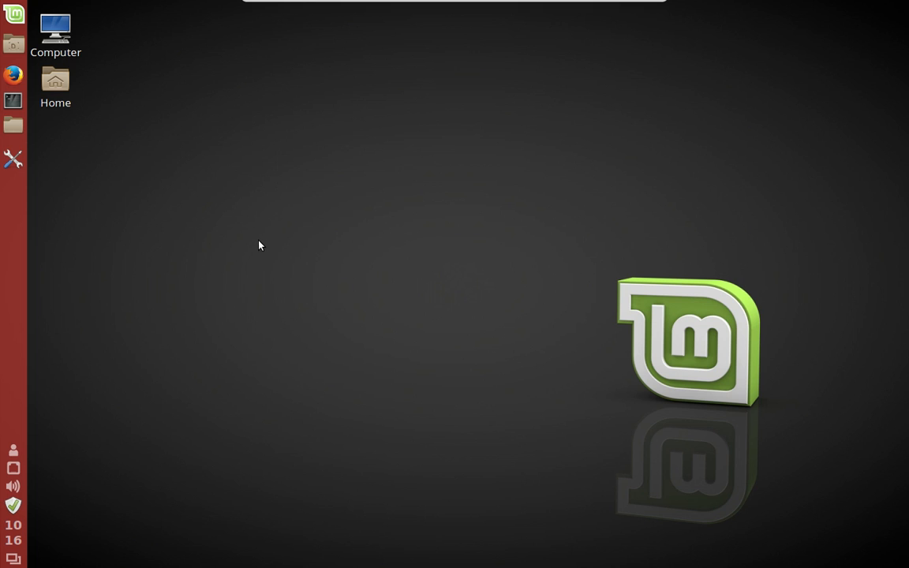
{"action": "left_click", "coordinate": [3, 15]}
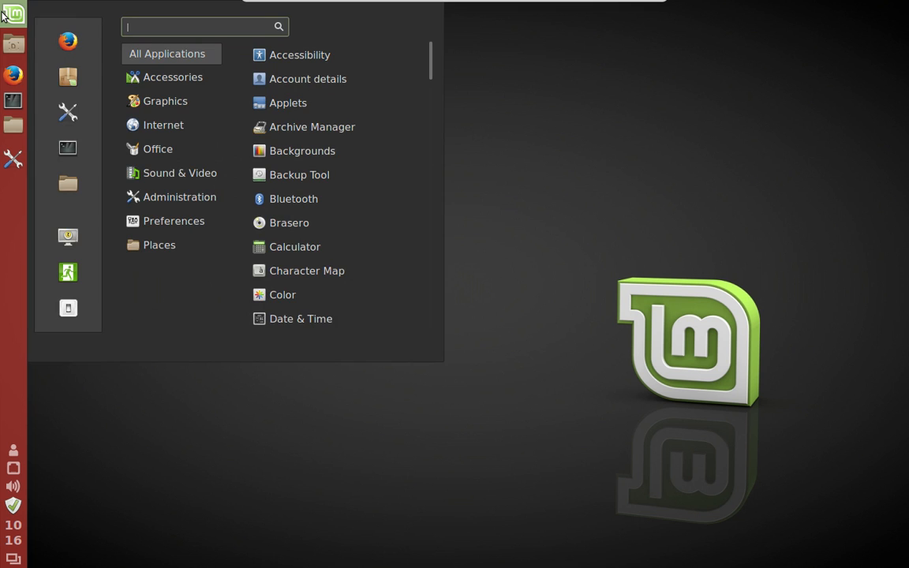
{"action": "left_click", "coordinate": [557, 107]}
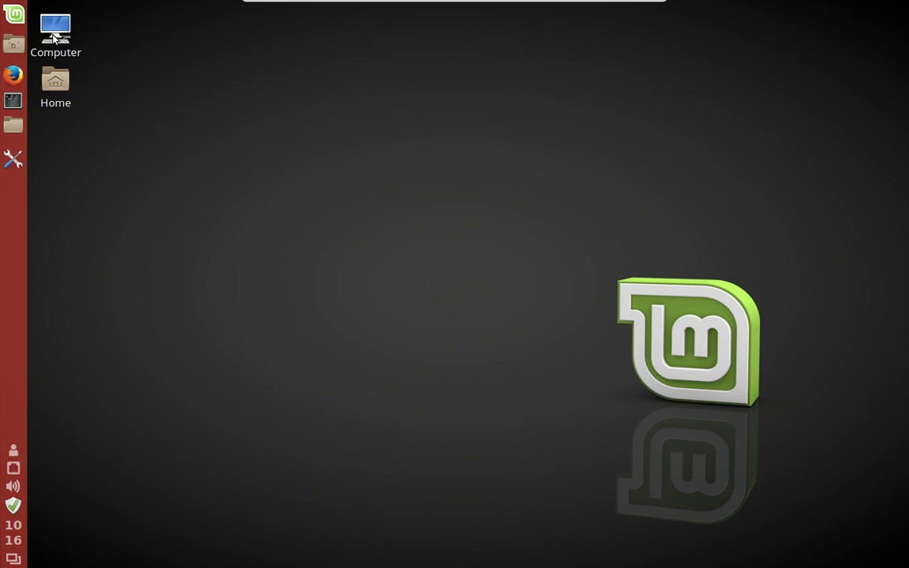
{"action": "left_click_drag", "start_coordinate": [51, 34], "coordinate": [75, 36]}
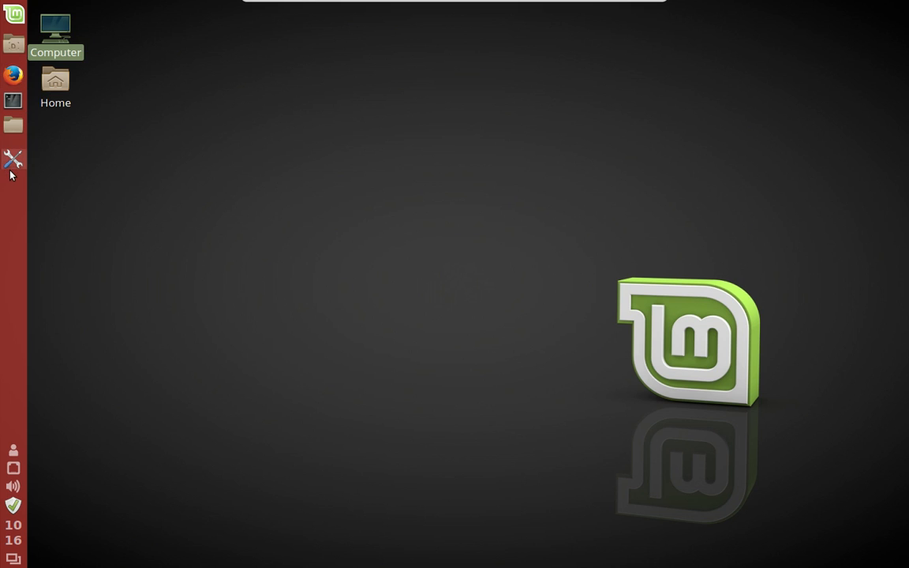
- Bring back the Panel settings window and return to the System Settings overview
{"action": "mouse_move", "coordinate": [8, 169]}
{"action": "left_click", "coordinate": [11, 160]}
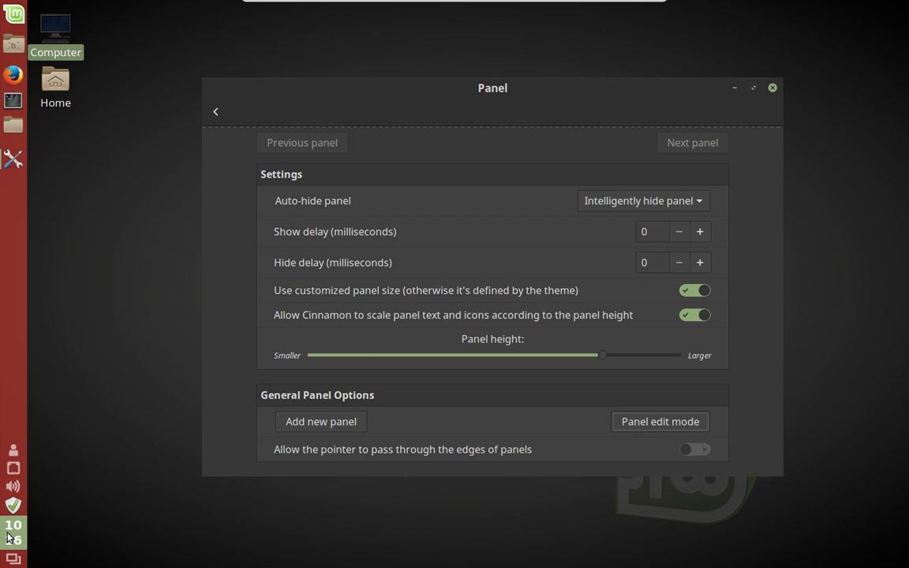
{"action": "mouse_move", "coordinate": [8, 538]}
{"action": "left_click", "coordinate": [215, 116]}
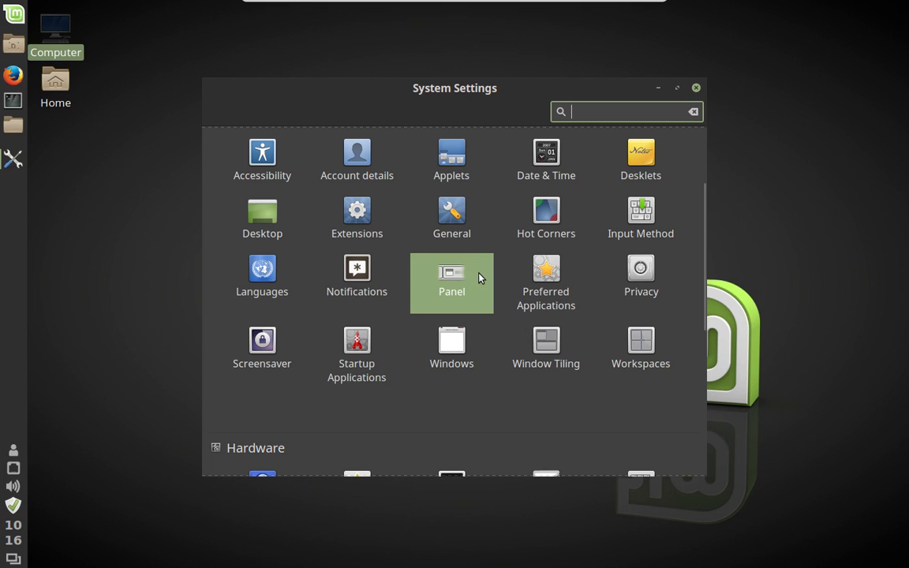
- Look over the Date & Time settings, then close the window
{"action": "scroll", "coordinate": [473, 268], "scroll_direction": "up", "scroll_amount": 3}
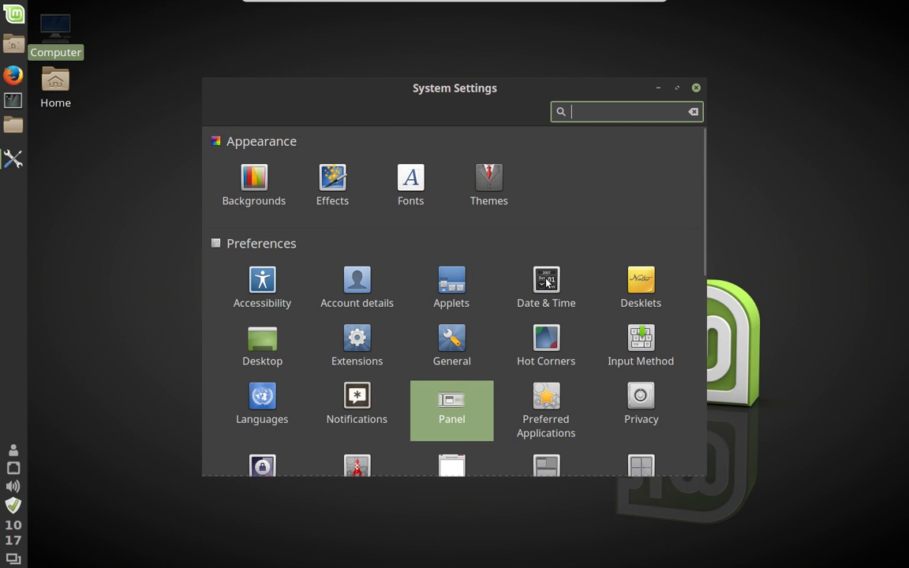
{"action": "left_click", "coordinate": [547, 282]}
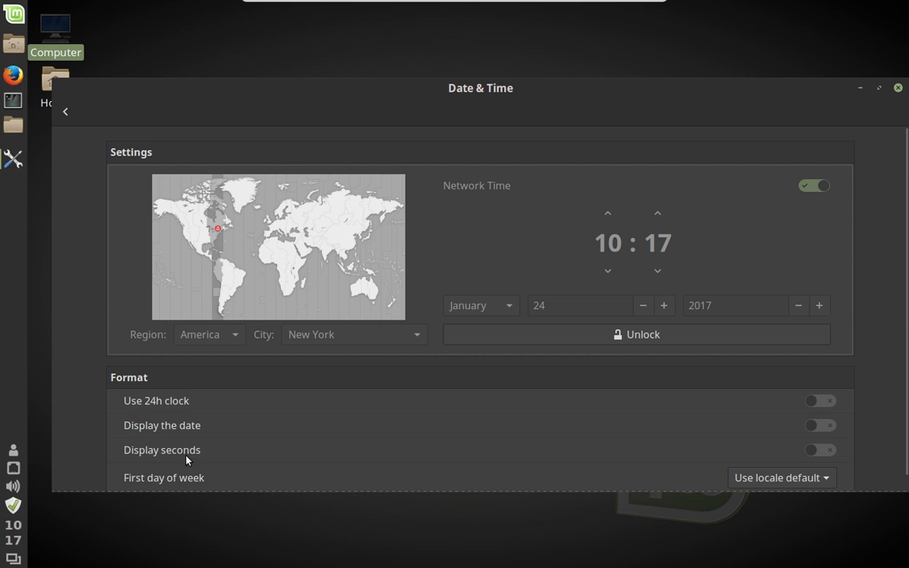
{"action": "left_click", "coordinate": [897, 90]}
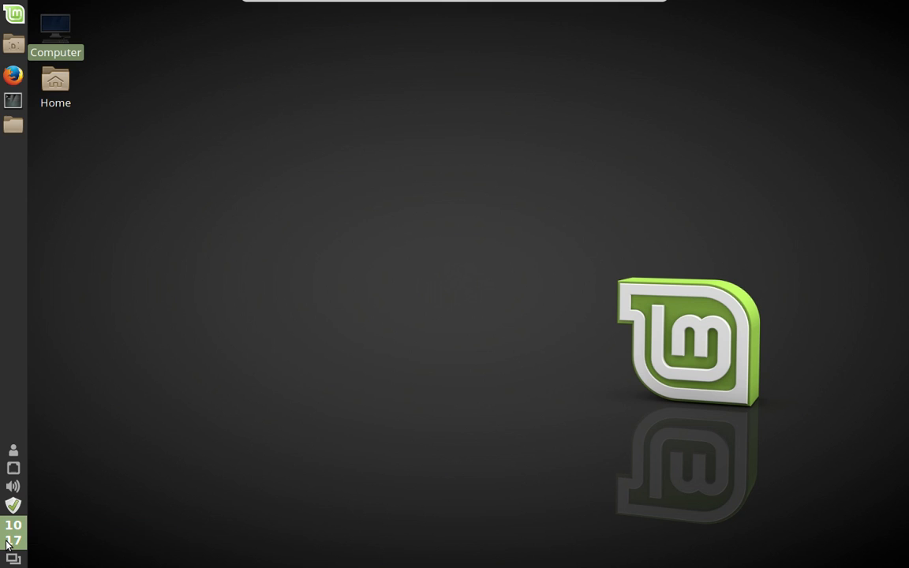
{"action": "left_click", "coordinate": [7, 544]}
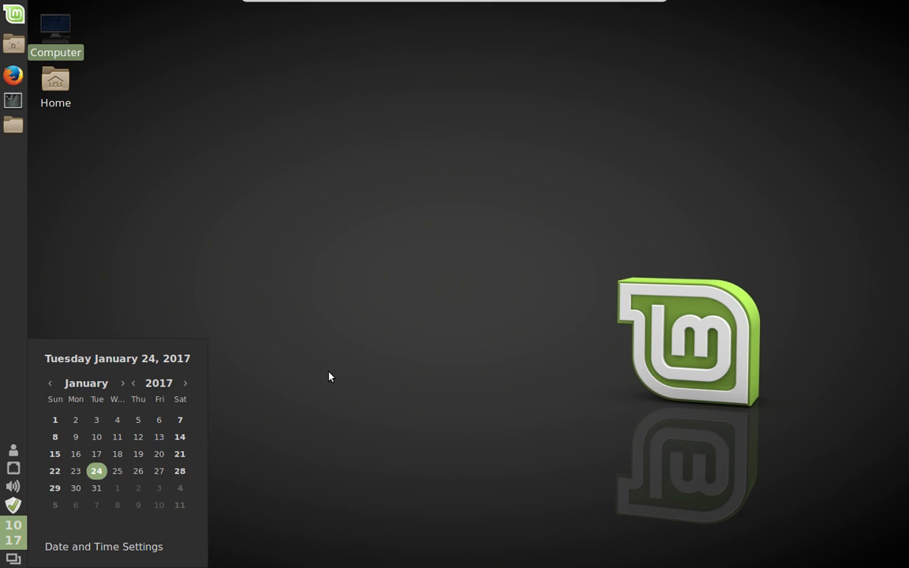
{"action": "left_click", "coordinate": [145, 484]}
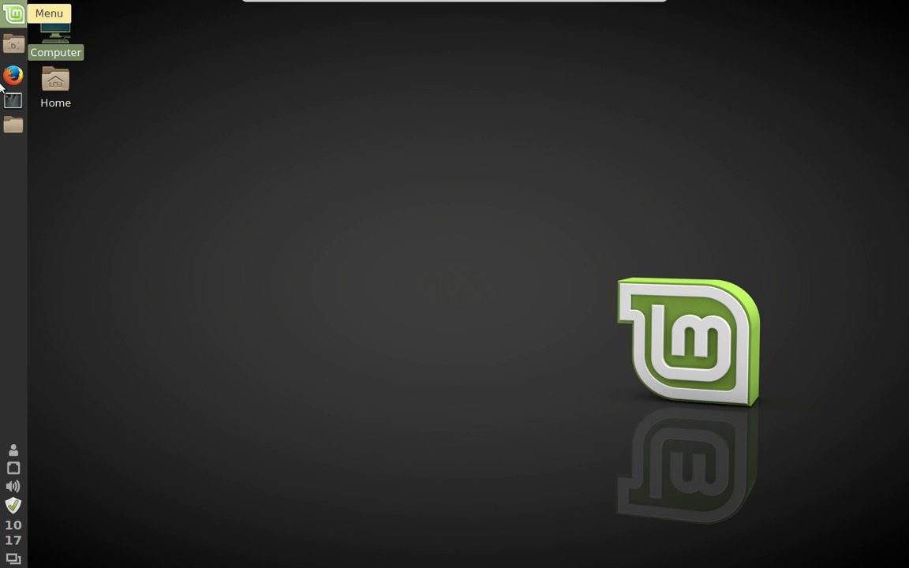
{"action": "left_click", "coordinate": [379, 127]}
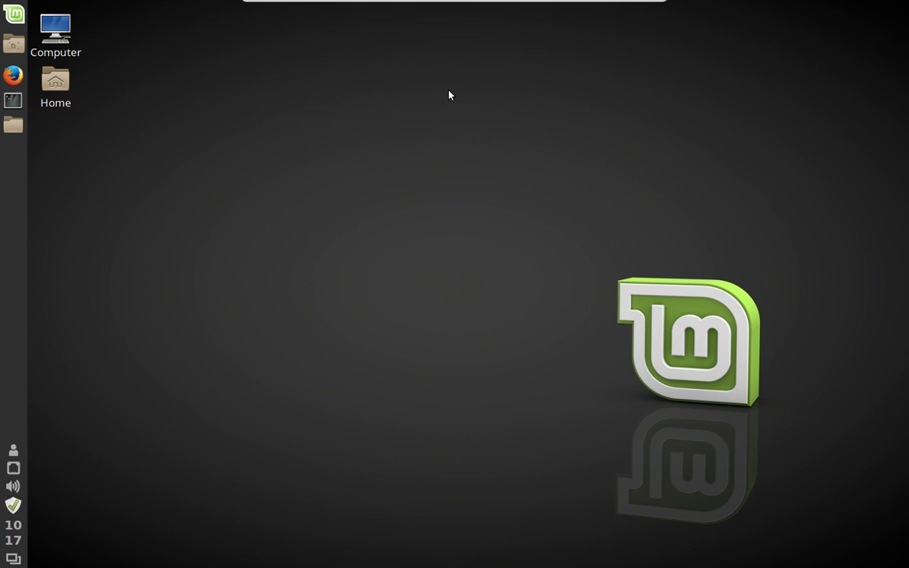
- Restart Cinnamon twice with Alt+F2 'r', then dismiss the software rendering notice
{"action": "key", "text": "alt+F2"}
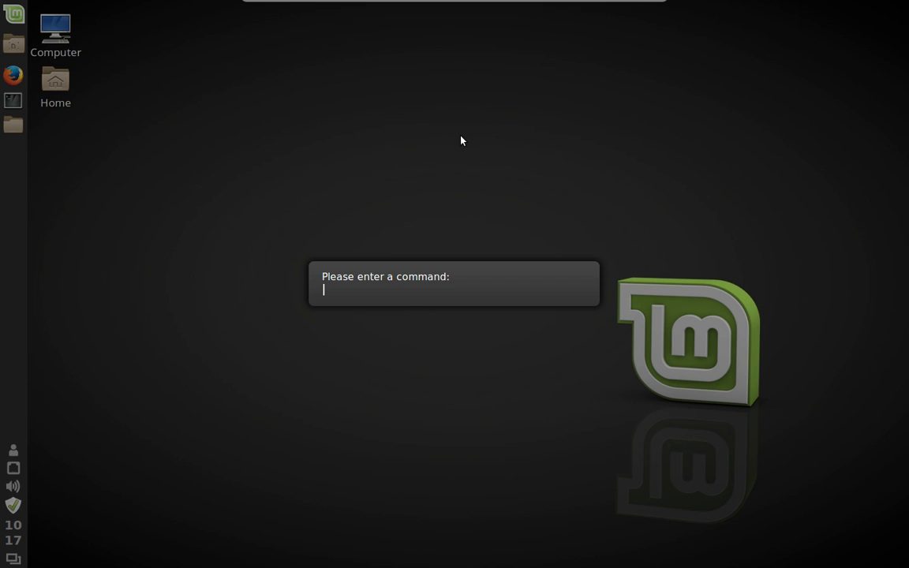
{"action": "type", "text": "r"}
{"action": "key", "text": "Return"}
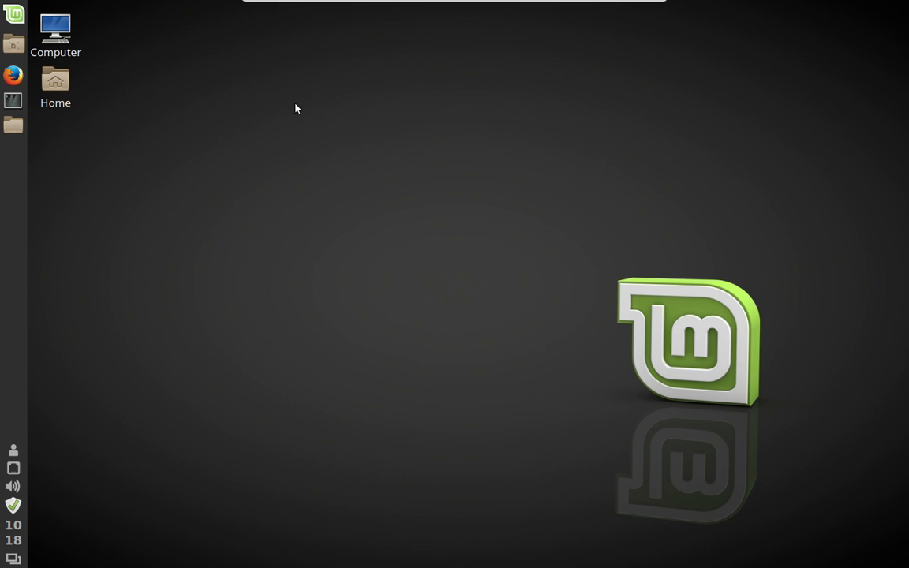
{"action": "key", "text": "alt+F2"}
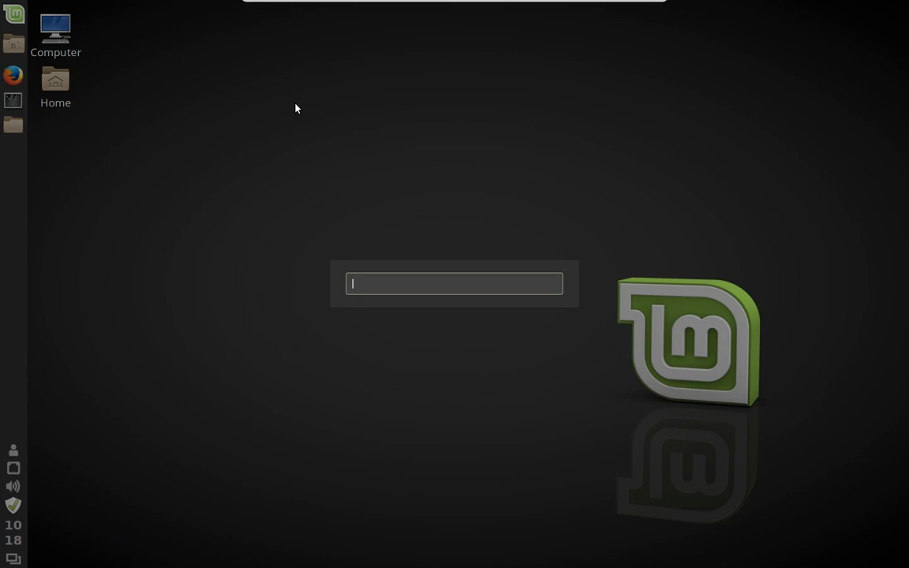
{"action": "type", "text": "r"}
{"action": "key", "text": "Return"}
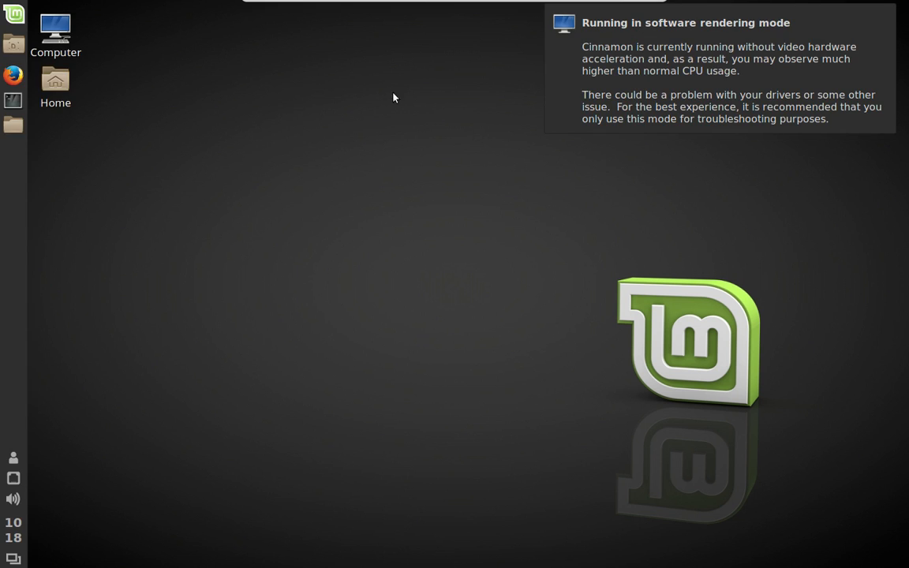
{"action": "left_click", "coordinate": [587, 72]}
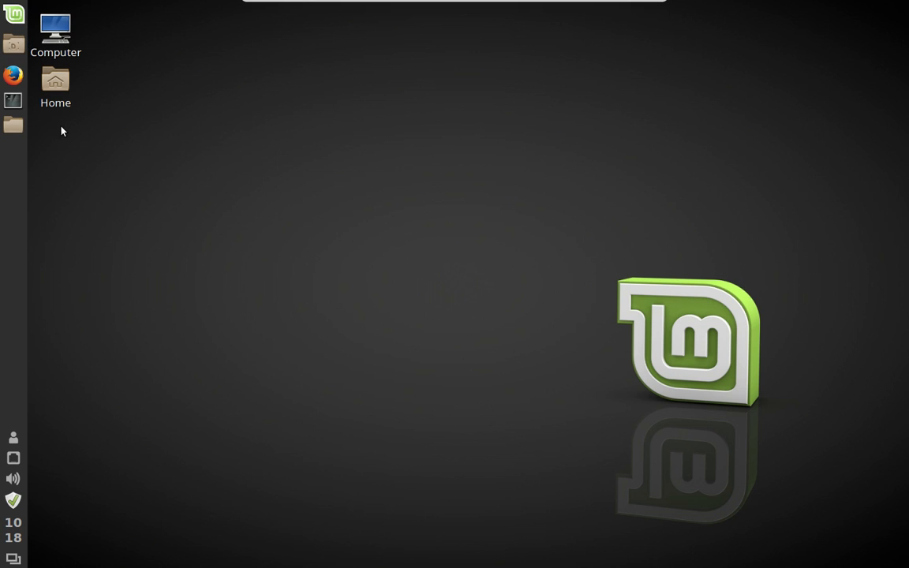
- Launch System Settings from the Menu and open Desktop under Preferences
{"action": "left_click", "coordinate": [5, 22]}
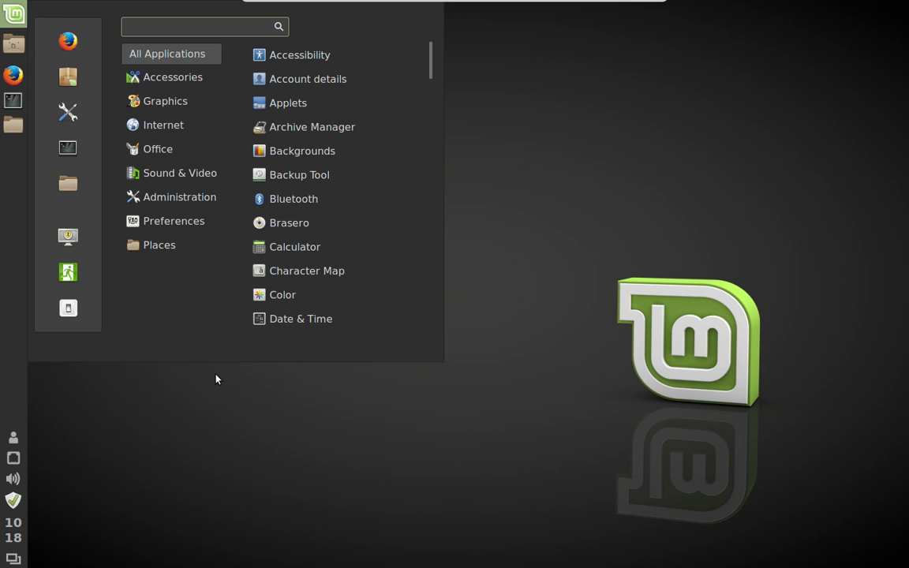
{"action": "left_click", "coordinate": [69, 112]}
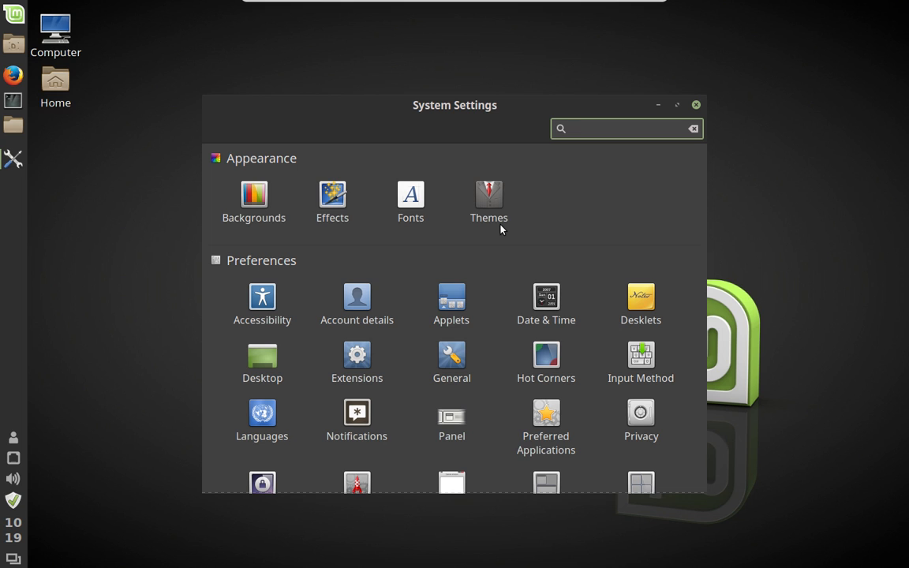
{"action": "scroll", "coordinate": [500, 229], "scroll_direction": "down", "scroll_amount": 3}
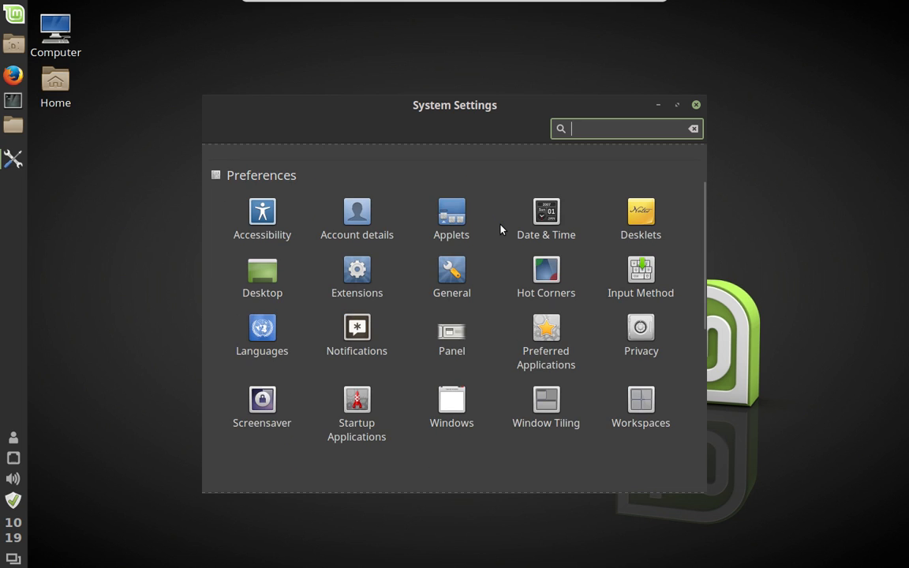
{"action": "scroll", "coordinate": [500, 229], "scroll_direction": "down", "scroll_amount": 1}
{"action": "scroll", "coordinate": [500, 229], "scroll_direction": "down", "scroll_amount": 1}
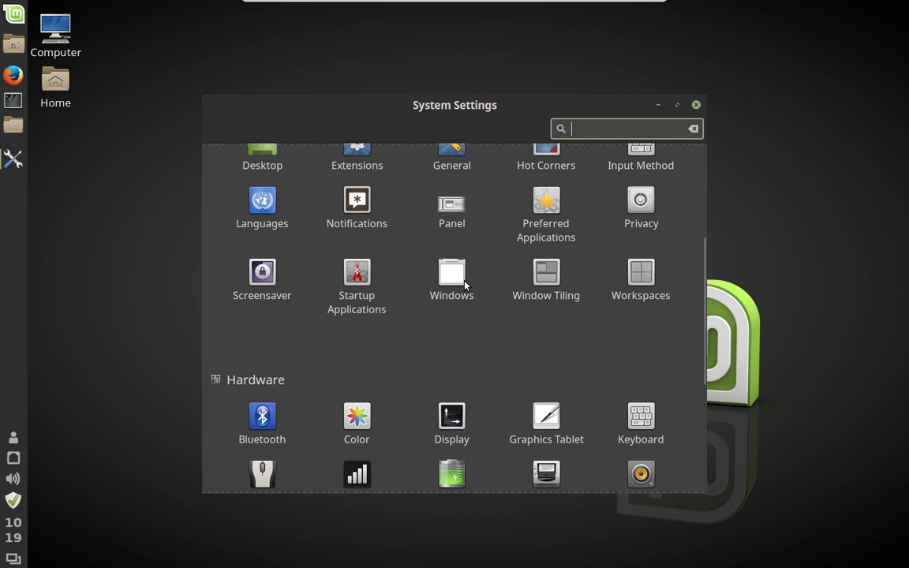
{"action": "scroll", "coordinate": [465, 286], "scroll_direction": "up", "scroll_amount": 1}
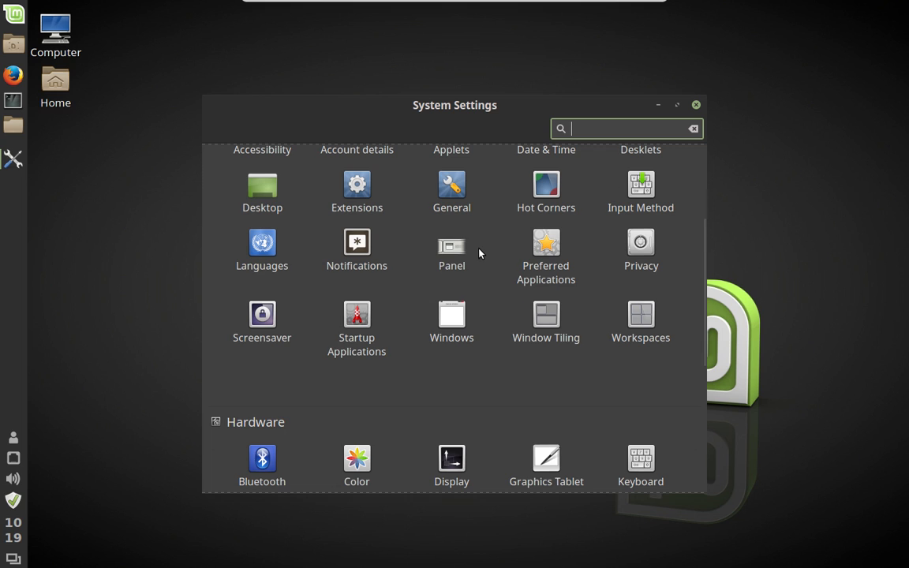
{"action": "scroll", "coordinate": [478, 252], "scroll_direction": "up", "scroll_amount": 2}
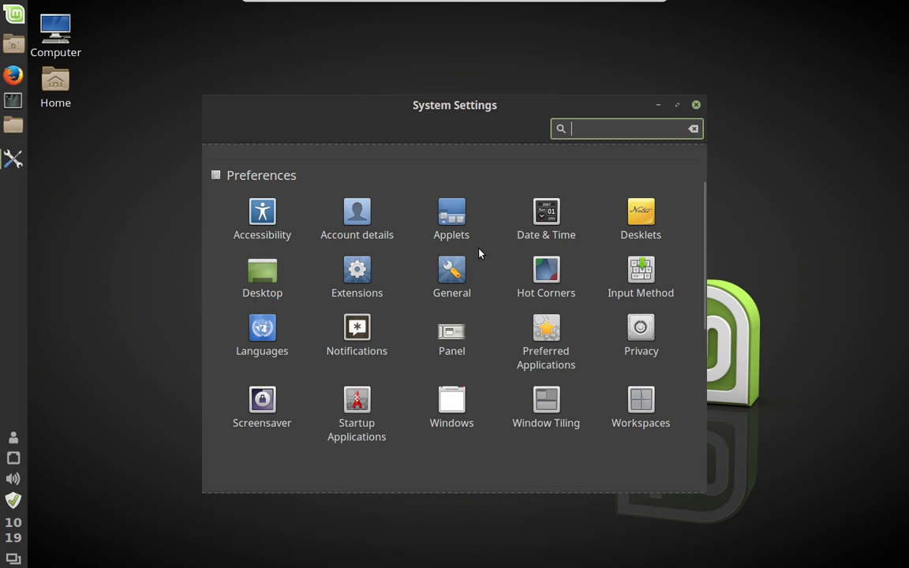
{"action": "left_click", "coordinate": [259, 289]}
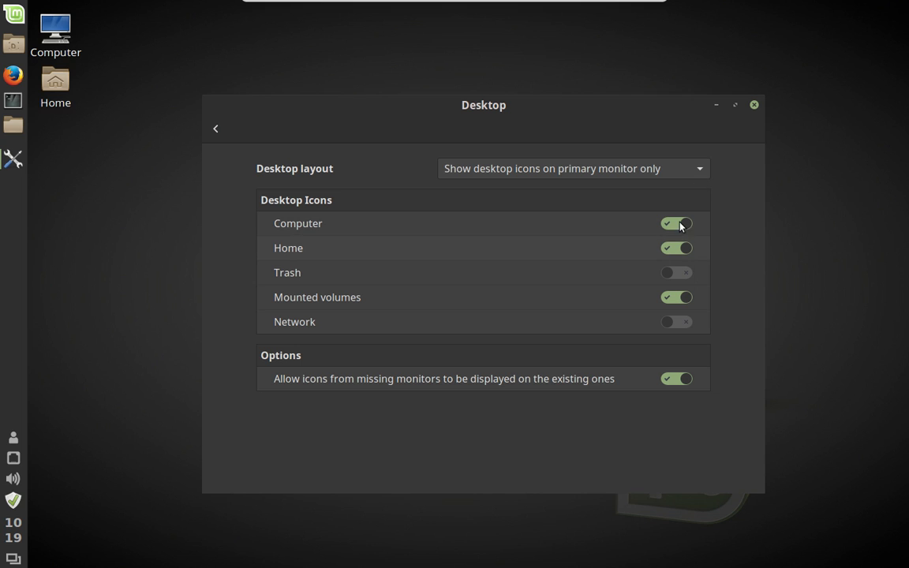
- Hide the Computer desktop icon, drag Home to the top-left corner, and close the Home window
{"action": "left_click", "coordinate": [652, 237]}
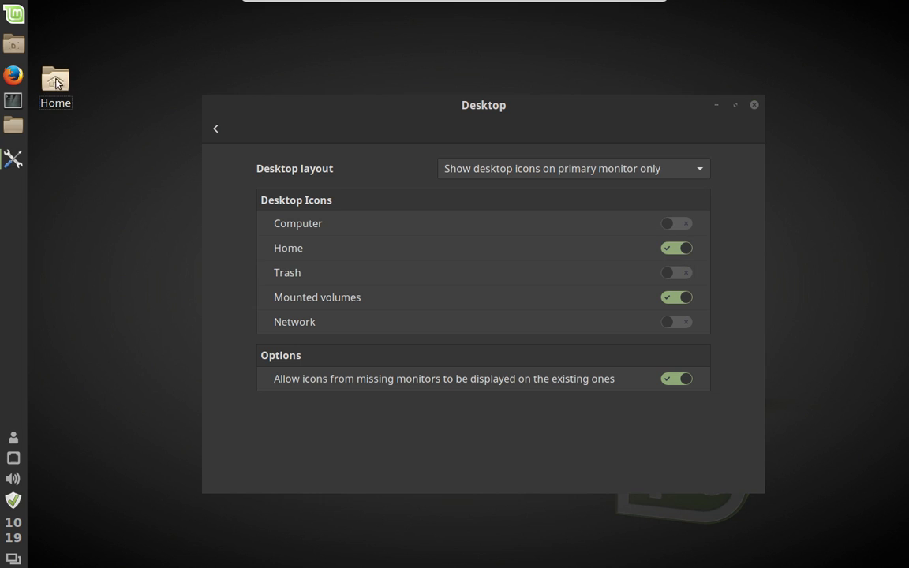
{"action": "left_click_drag", "start_coordinate": [45, 95], "coordinate": [65, 35]}
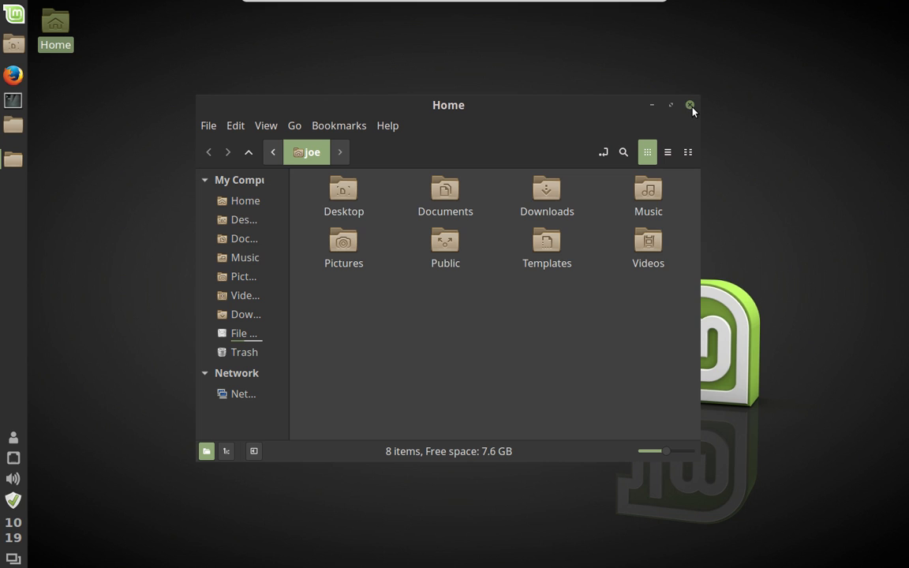
{"action": "left_click", "coordinate": [689, 105]}
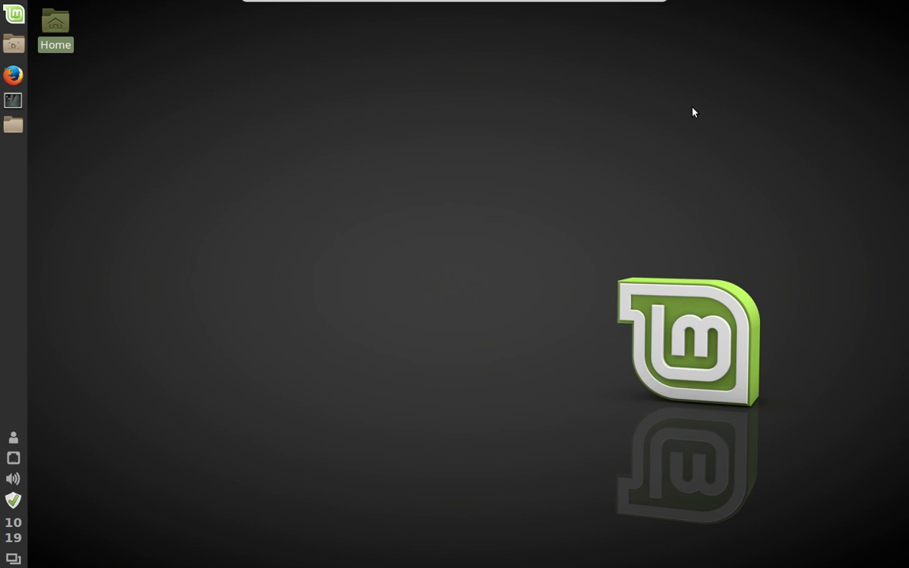
- Open Home from the desktop, widen Nemo's sidebar so place names show fully, then close it
{"action": "double_click", "coordinate": [50, 33]}
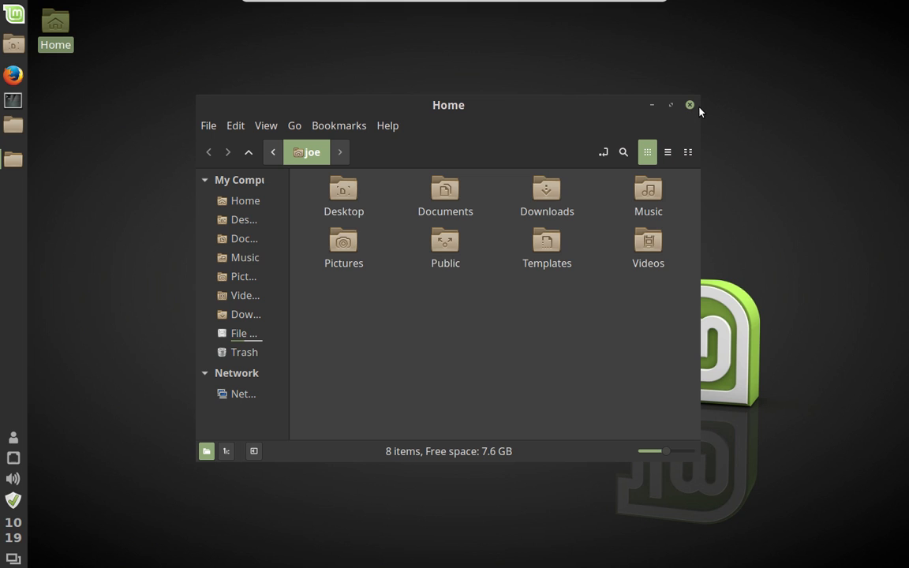
{"action": "left_click_drag", "start_coordinate": [291, 203], "coordinate": [335, 212]}
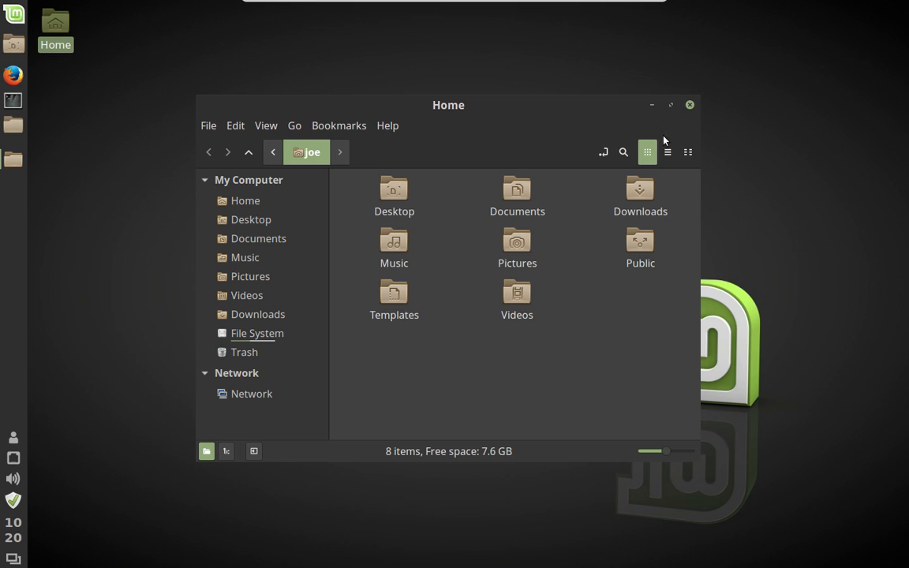
{"action": "left_click", "coordinate": [691, 106]}
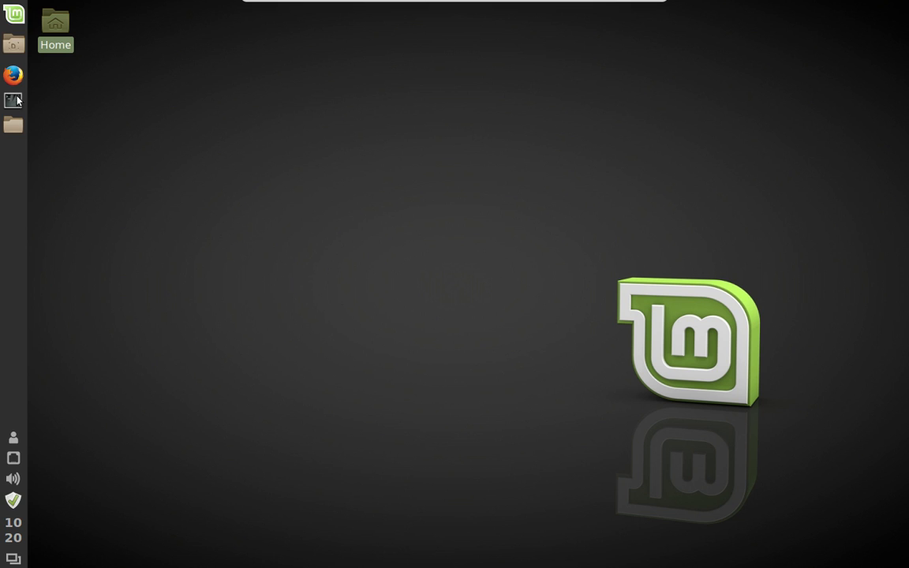
{"action": "left_click", "coordinate": [10, 541]}
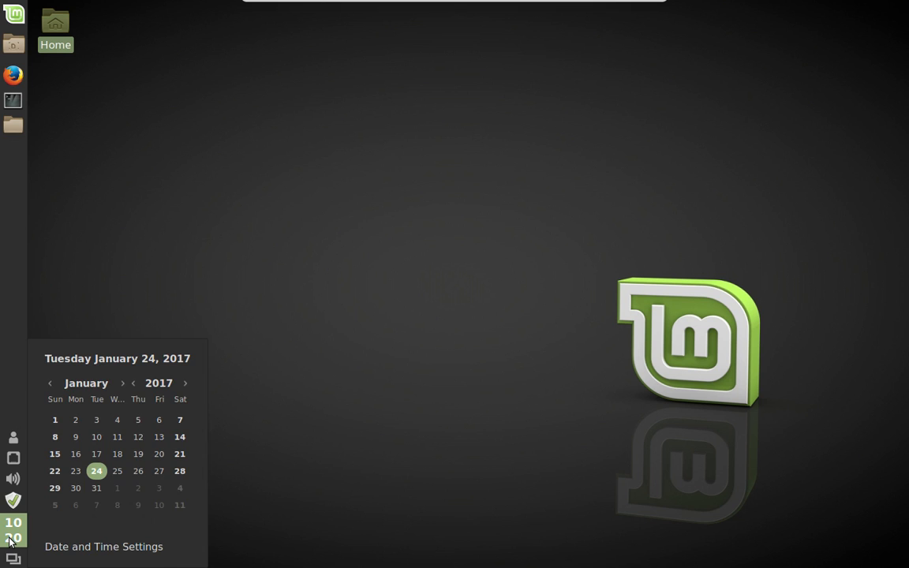
{"action": "left_click", "coordinate": [333, 197]}
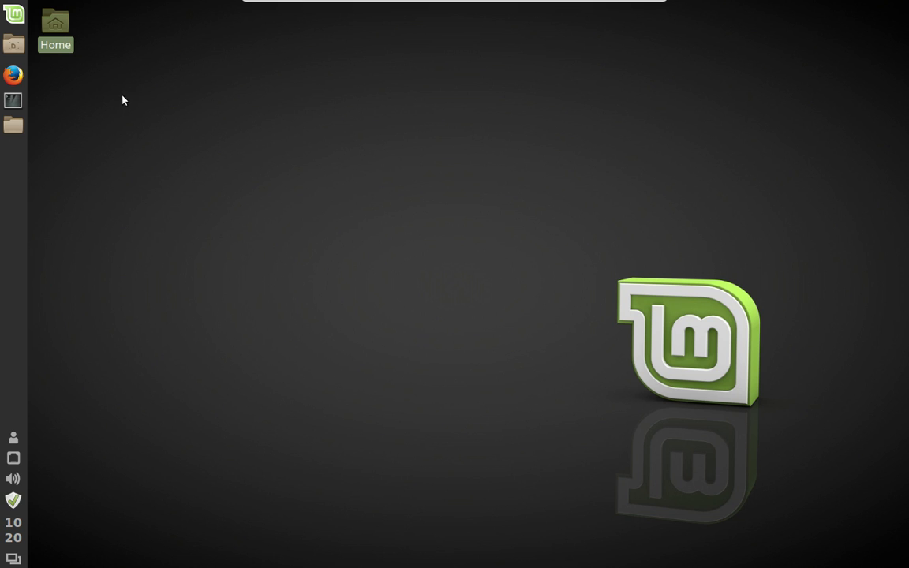
{"action": "left_click", "coordinate": [17, 14]}
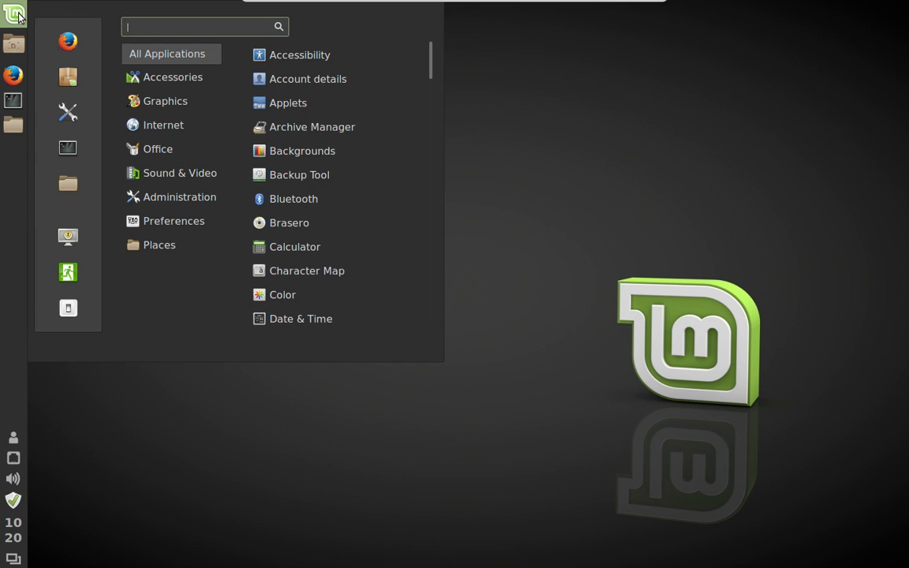
{"action": "left_click", "coordinate": [59, 118]}
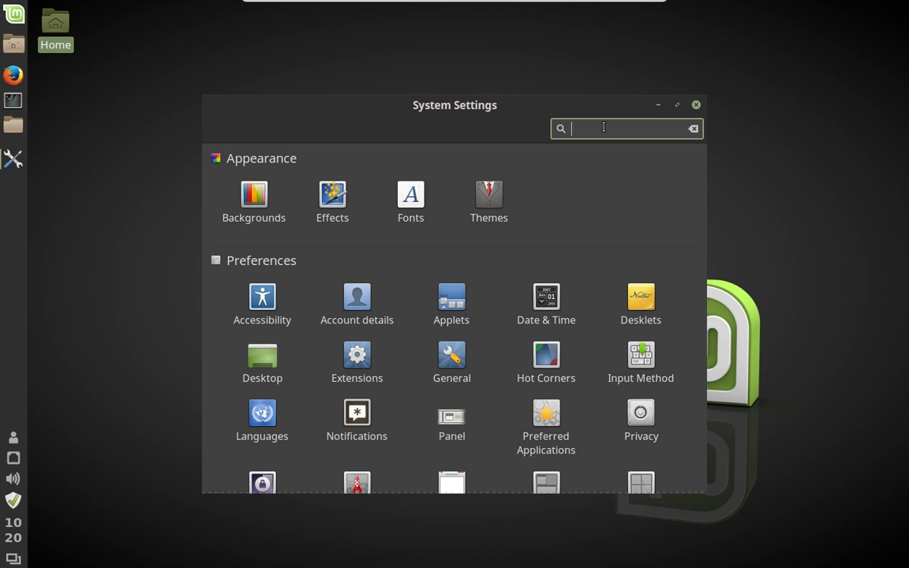
{"action": "type", "text": "disks"}
{"action": "key", "text": "BackSpace"}
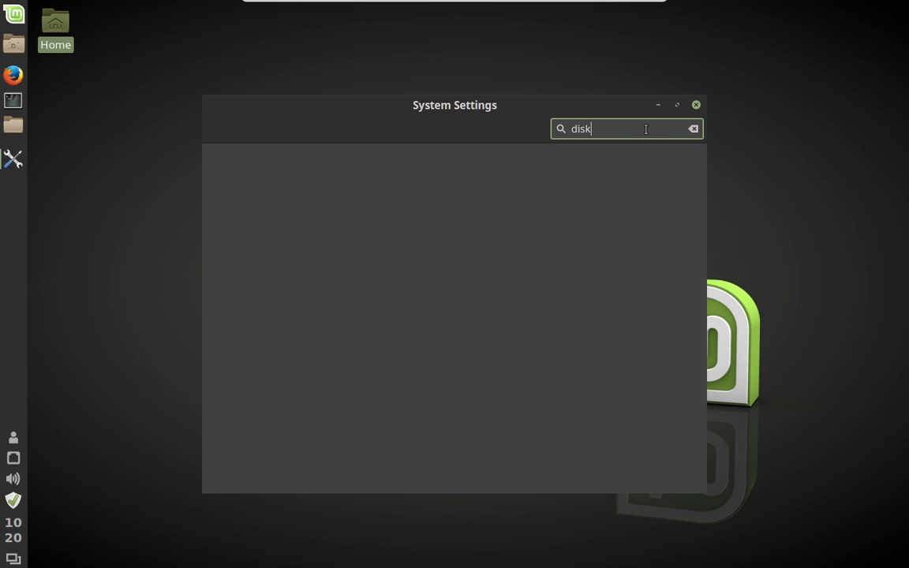
{"action": "key", "text": "BackSpace"}
{"action": "key", "text": "BackSpace"}
{"action": "key", "text": "BackSpace"}
{"action": "key", "text": "BackSpace"}
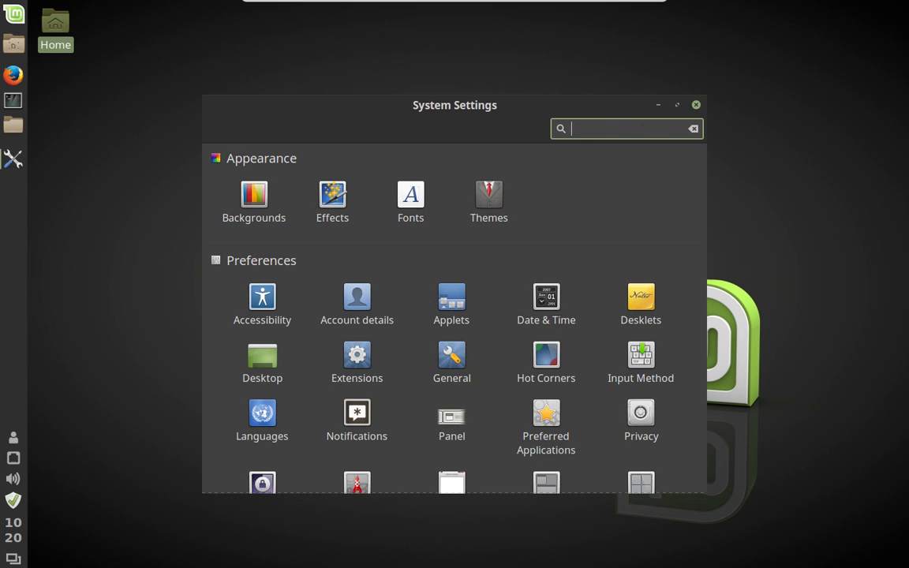
{"action": "type", "text": "disk"}
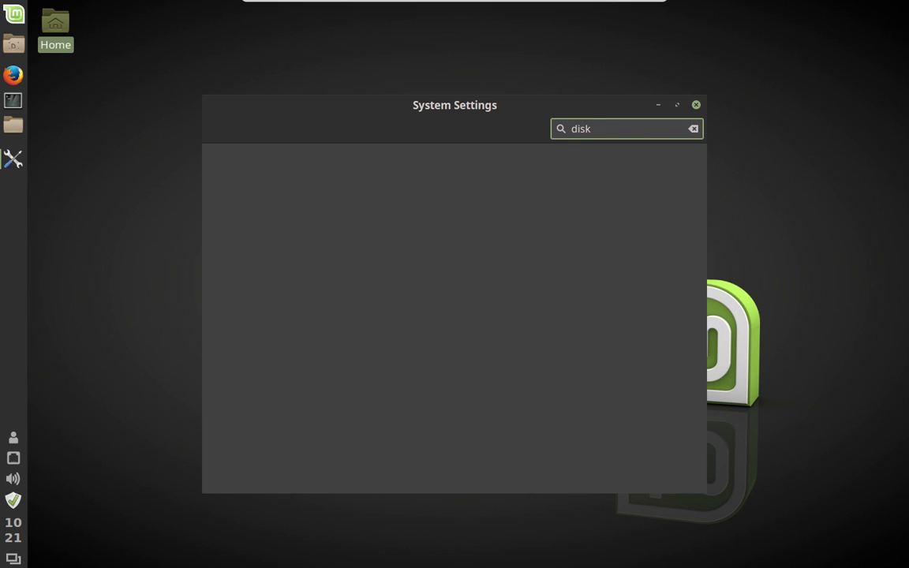
{"action": "key", "text": "BackSpace"}
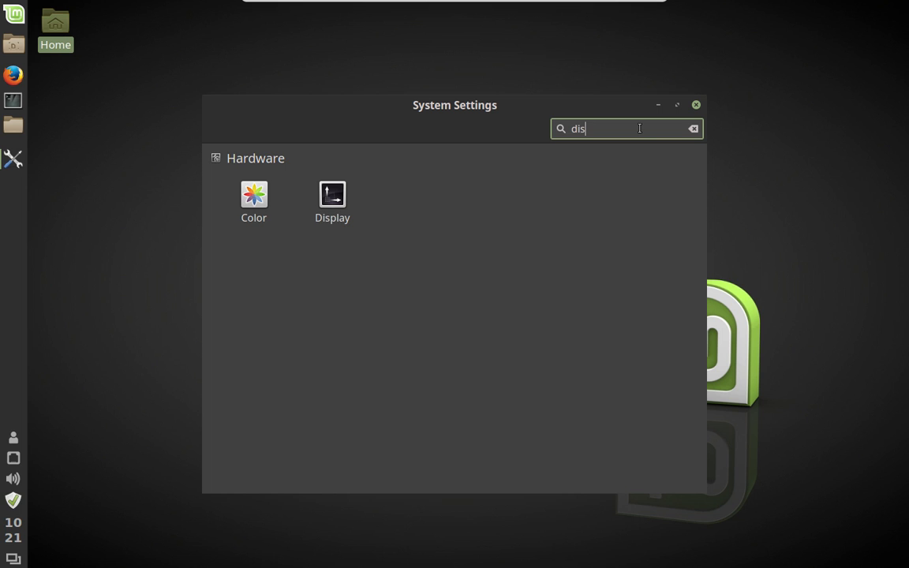
{"action": "key", "text": "BackSpace"}
{"action": "key", "text": "BackSpace"}
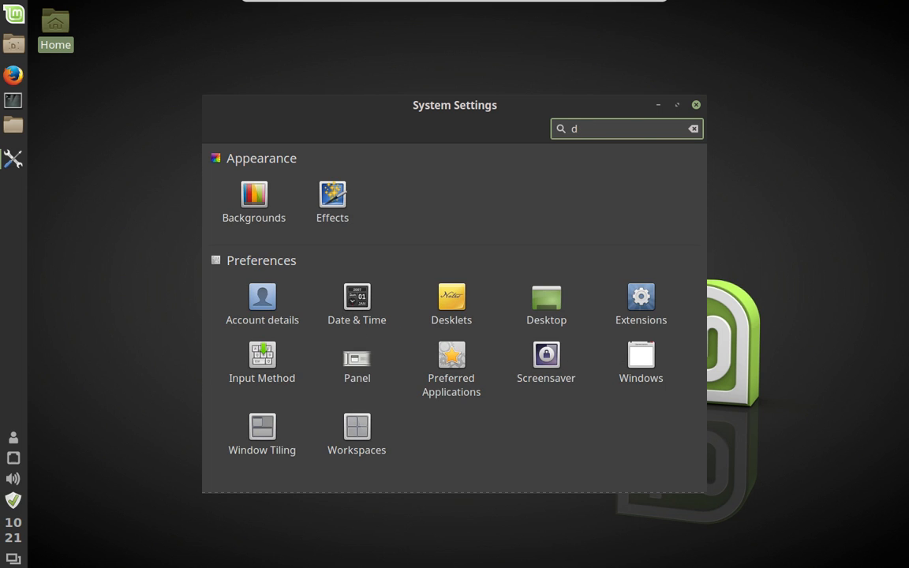
{"action": "key", "text": "BackSpace"}
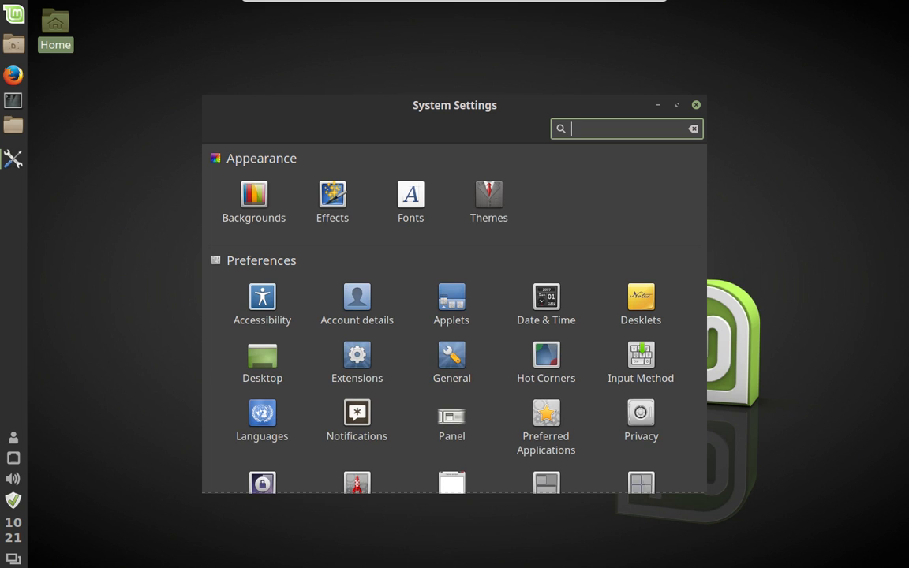
{"action": "left_click", "coordinate": [696, 105]}
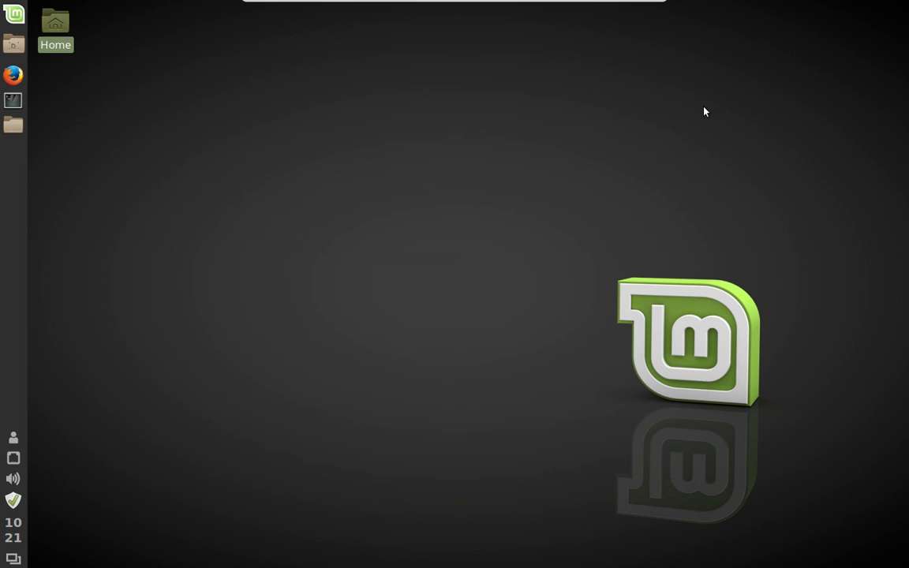
- Launch Disks from the Menu search and open Drive Settings for the 17 GB hard disk
{"action": "left_click", "coordinate": [14, 15]}
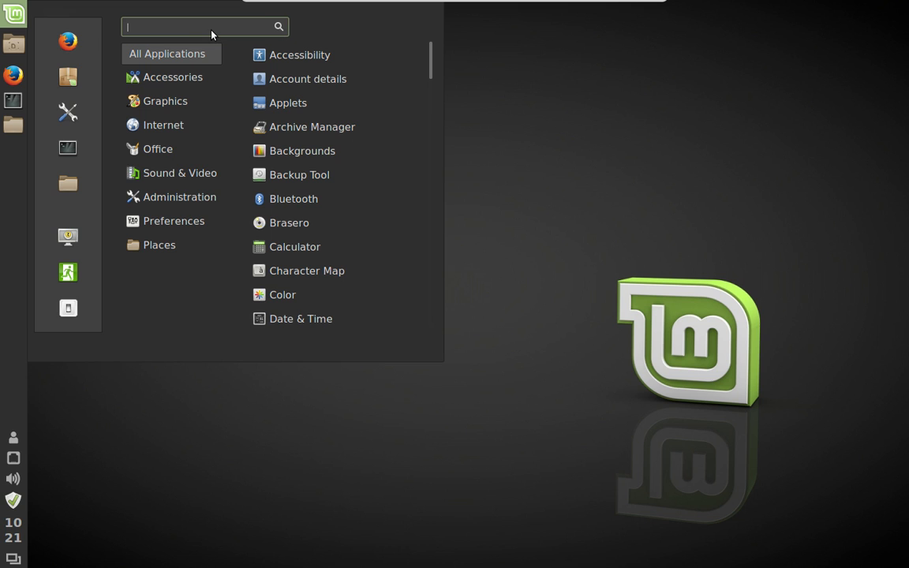
{"action": "type", "text": "disks"}
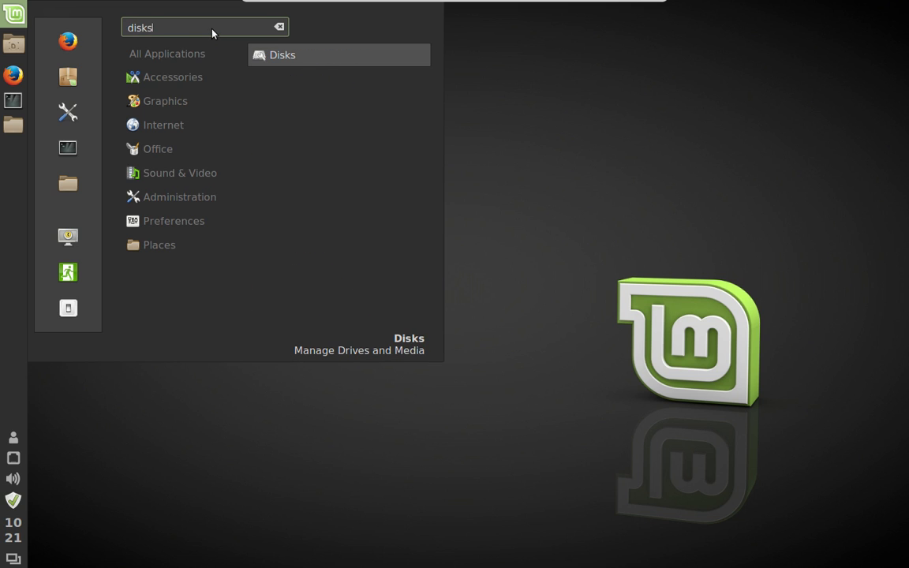
{"action": "left_click", "coordinate": [345, 55]}
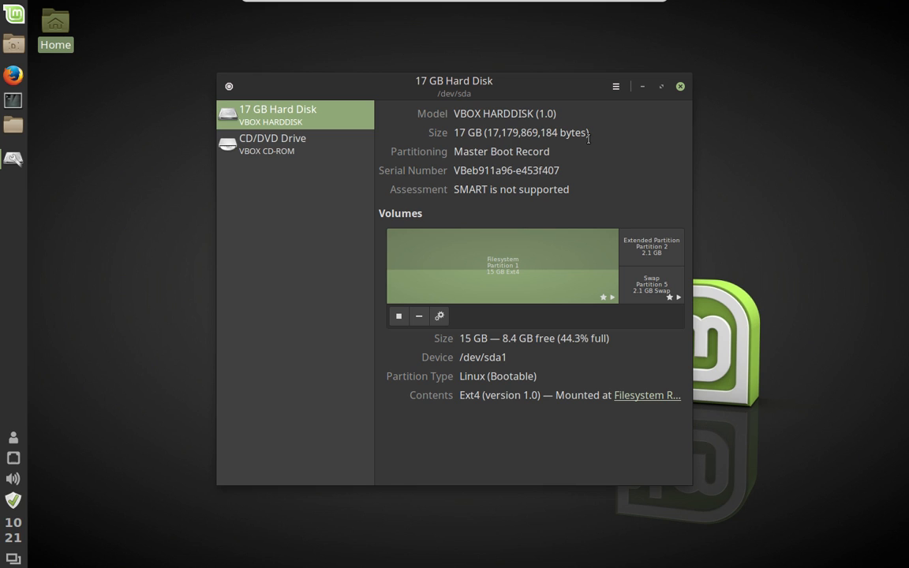
{"action": "left_click", "coordinate": [618, 88]}
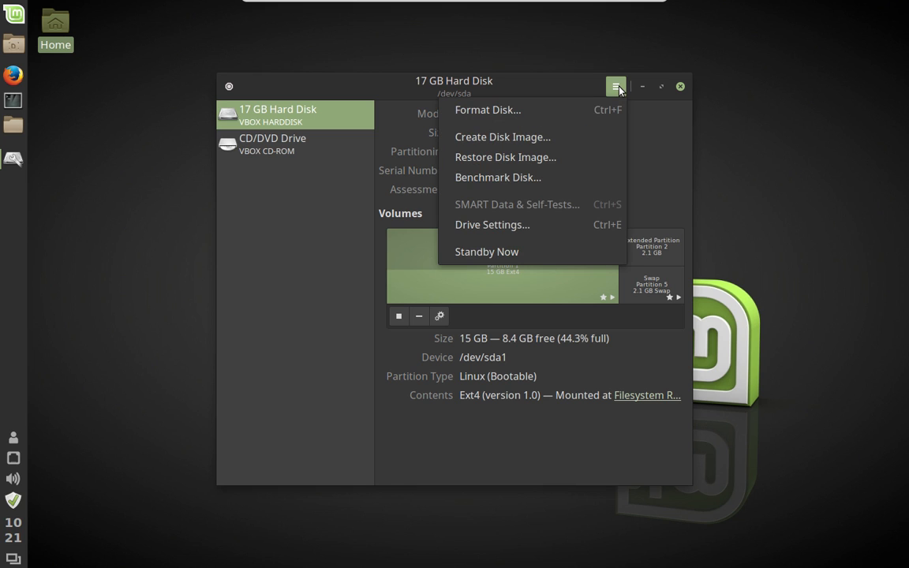
{"action": "left_click", "coordinate": [565, 225]}
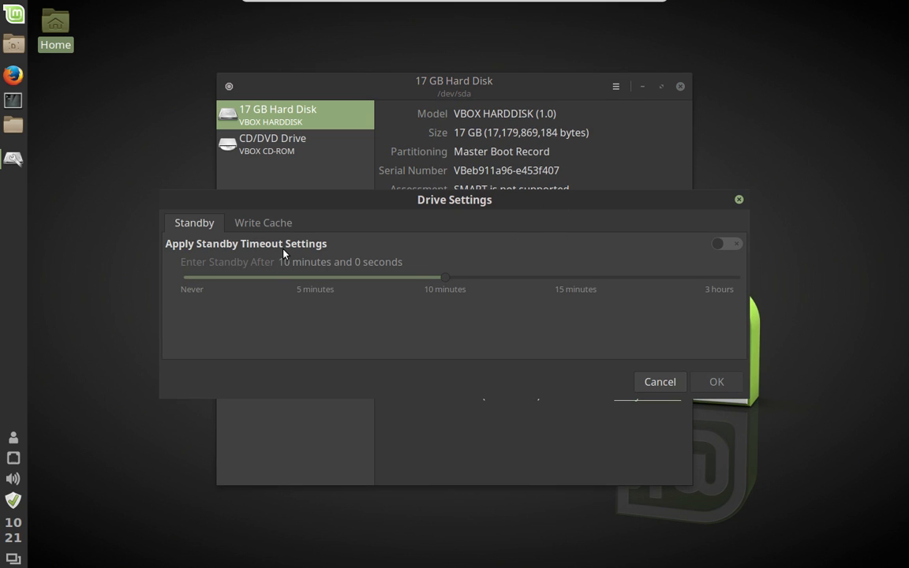
- Enable Apply Write Cache Settings, authenticate with the account password, then close Disks
{"action": "left_click", "coordinate": [280, 225]}
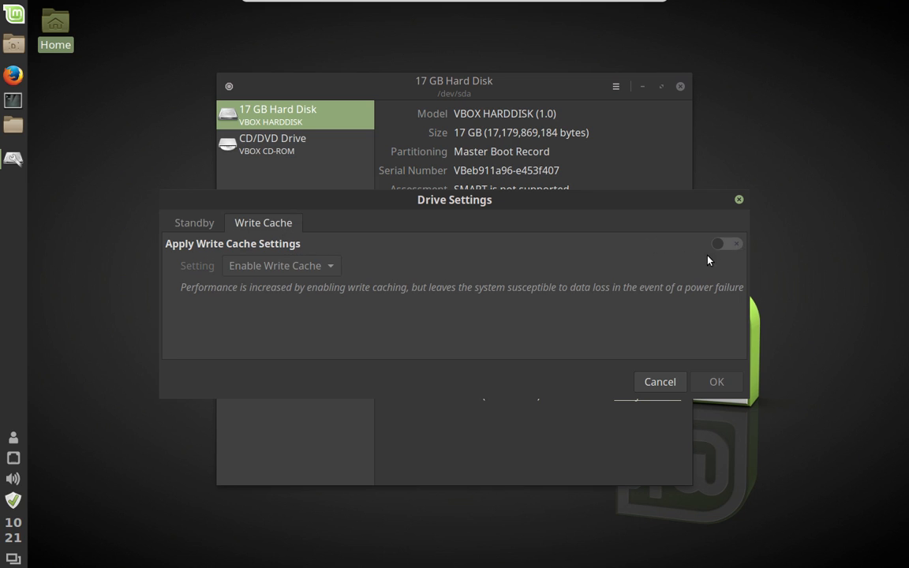
{"action": "left_click", "coordinate": [730, 246]}
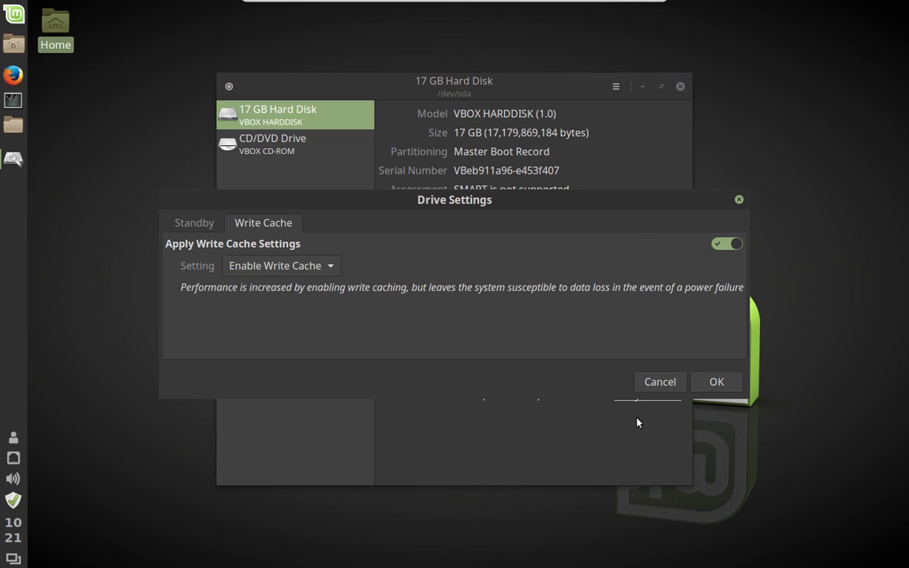
{"action": "left_click", "coordinate": [716, 382]}
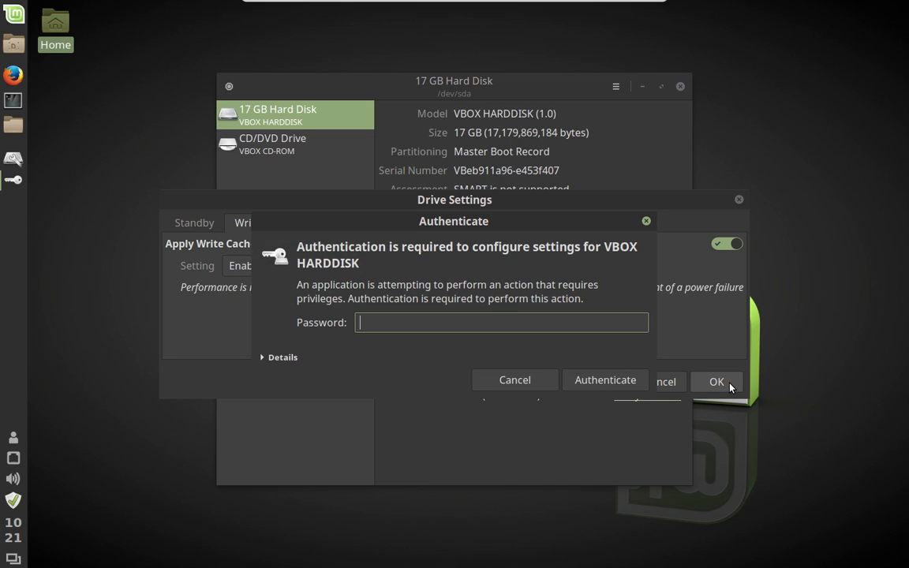
{"action": "type", "text": "******"}
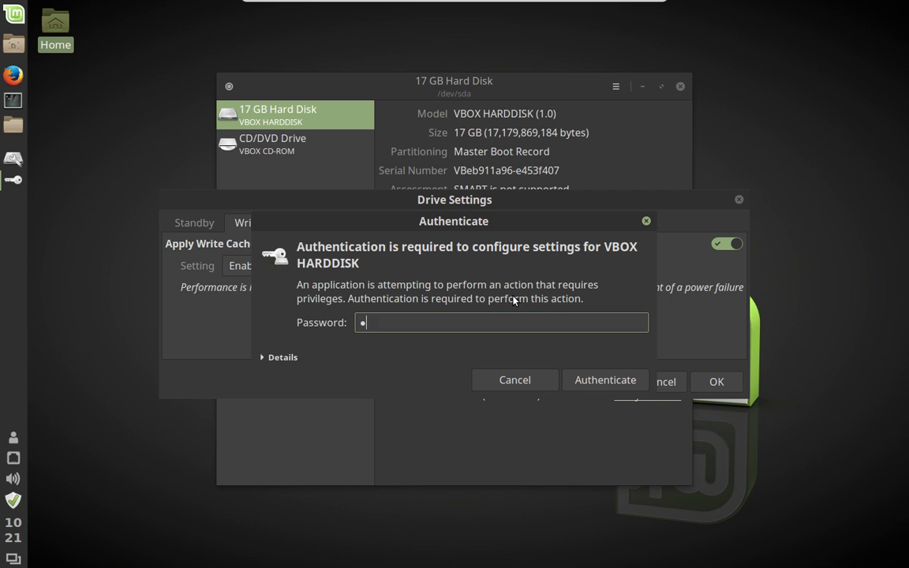
{"action": "type", "text": "**"}
{"action": "key", "text": "Return"}
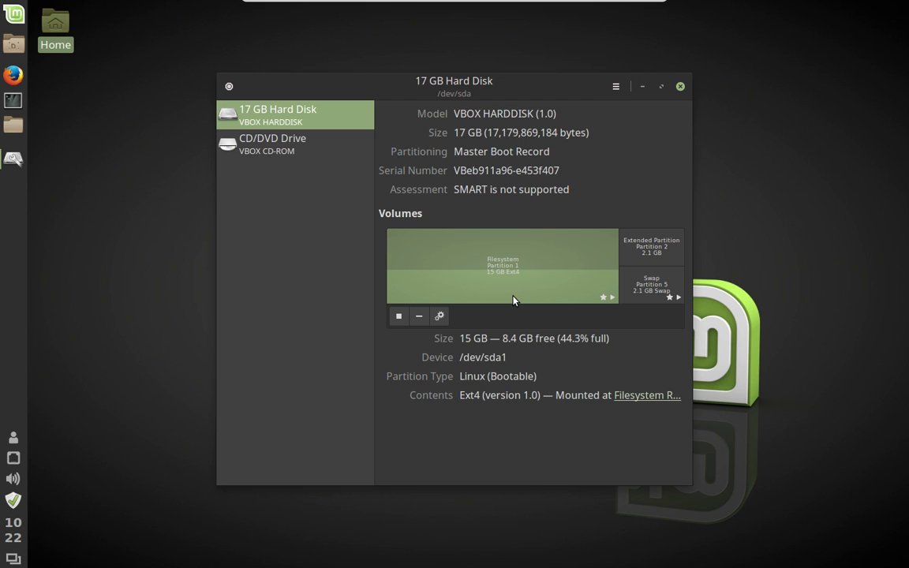
{"action": "left_click", "coordinate": [683, 86]}
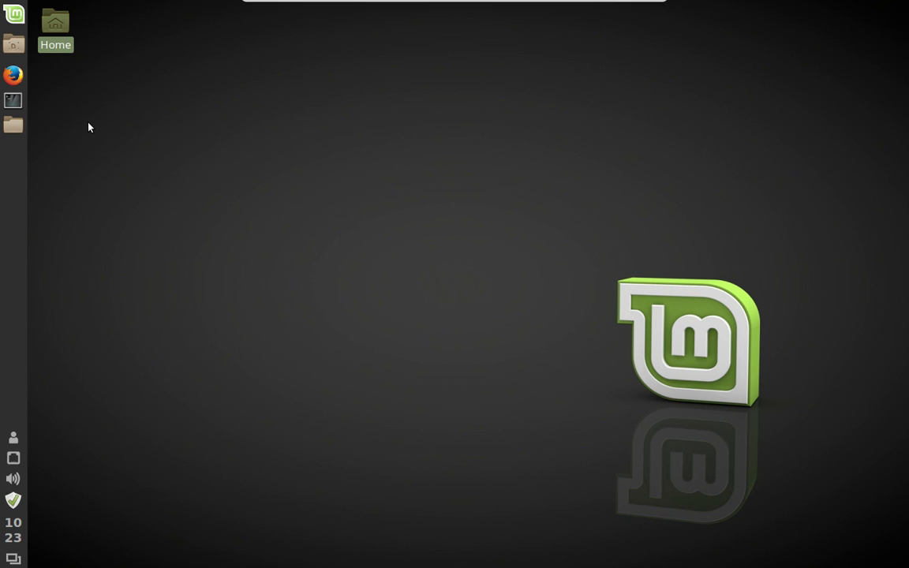
- Use the Mint Menu's Quit button and confirm Shut Down in the Session dialog
{"action": "left_click", "coordinate": [3, 13]}
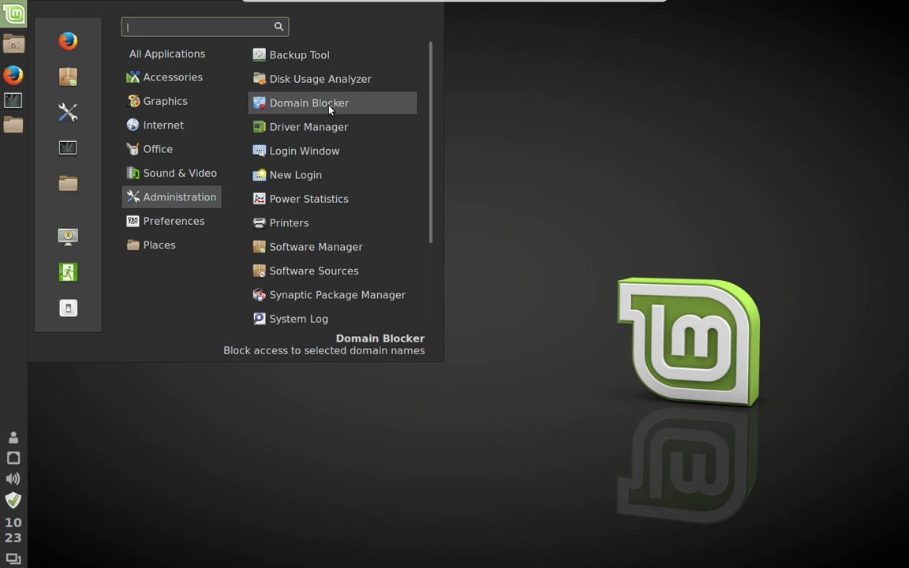
{"action": "left_click", "coordinate": [494, 123]}
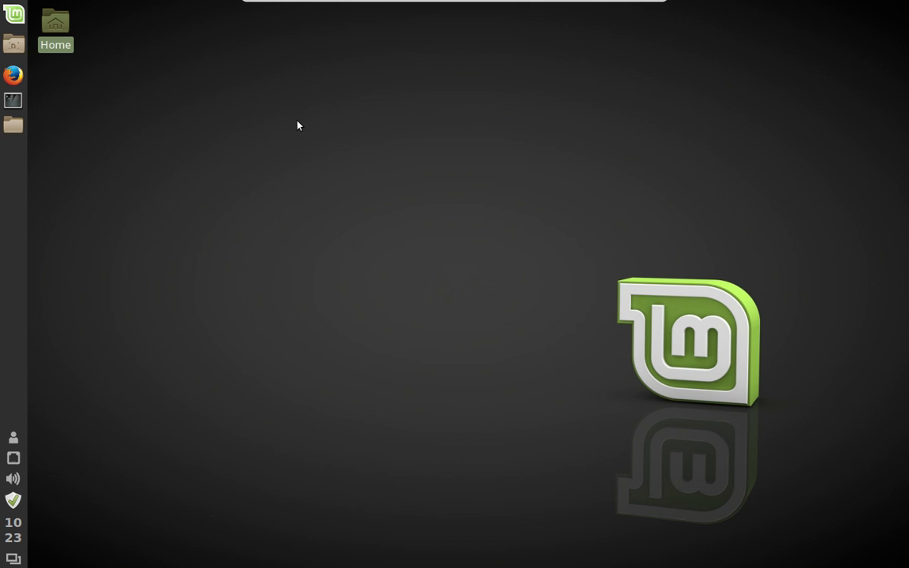
{"action": "left_click", "coordinate": [3, 13]}
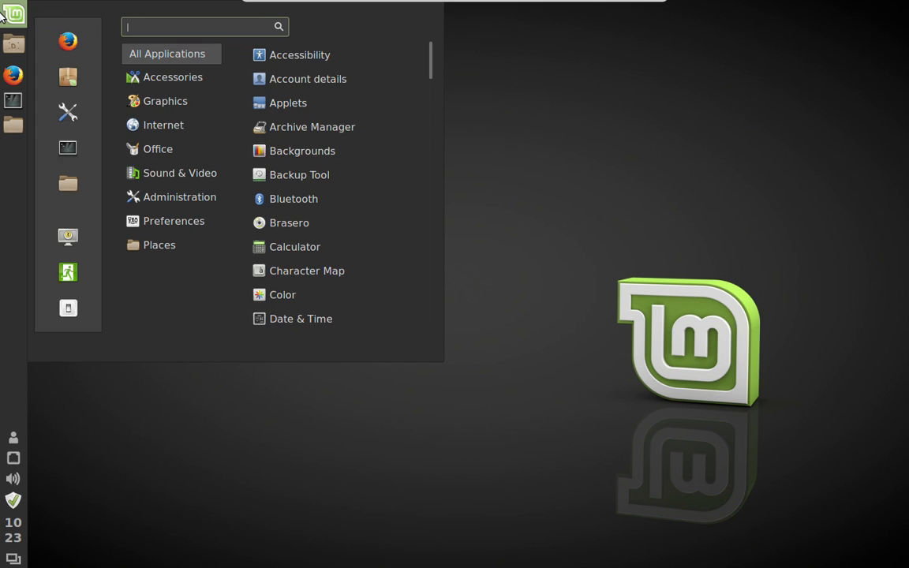
{"action": "left_click", "coordinate": [68, 311]}
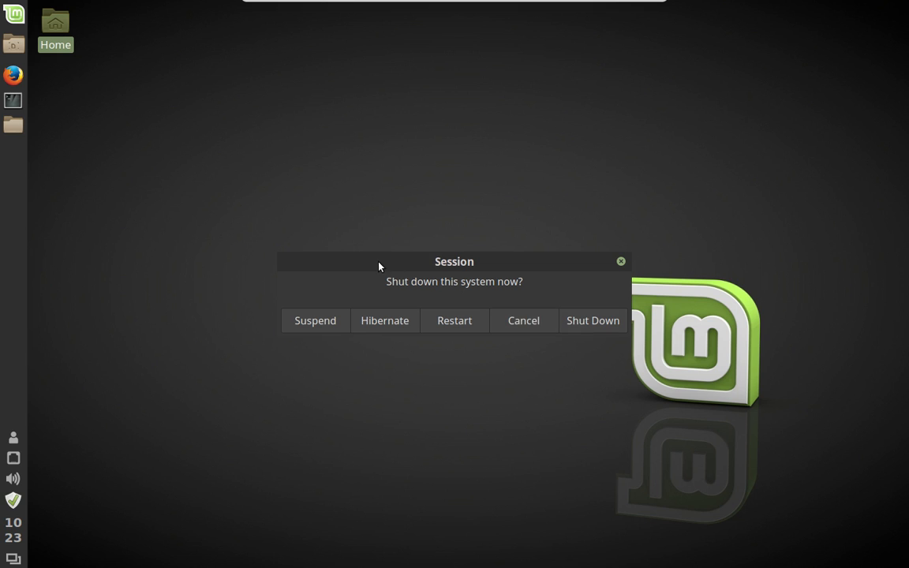
{"action": "left_click_drag", "start_coordinate": [322, 134], "coordinate": [373, 247]}
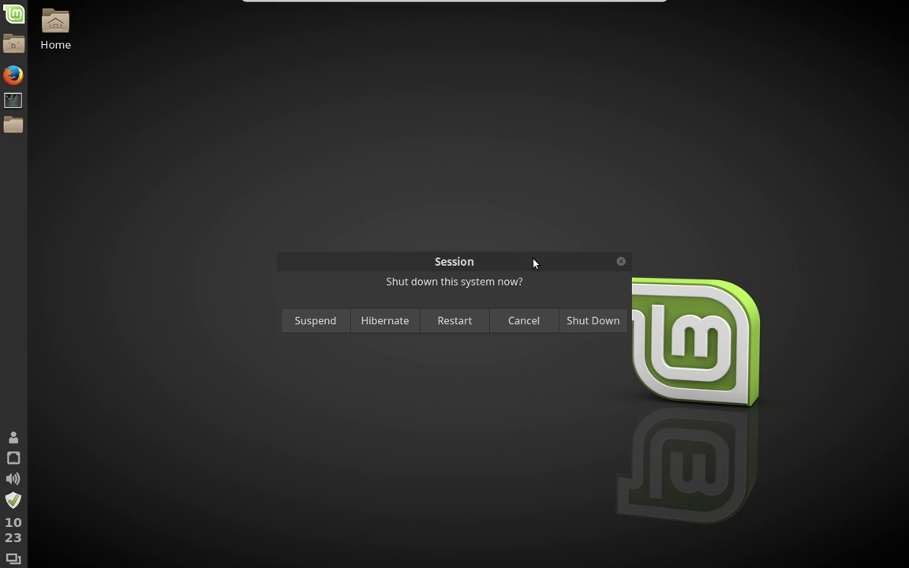
{"action": "left_click", "coordinate": [585, 330]}
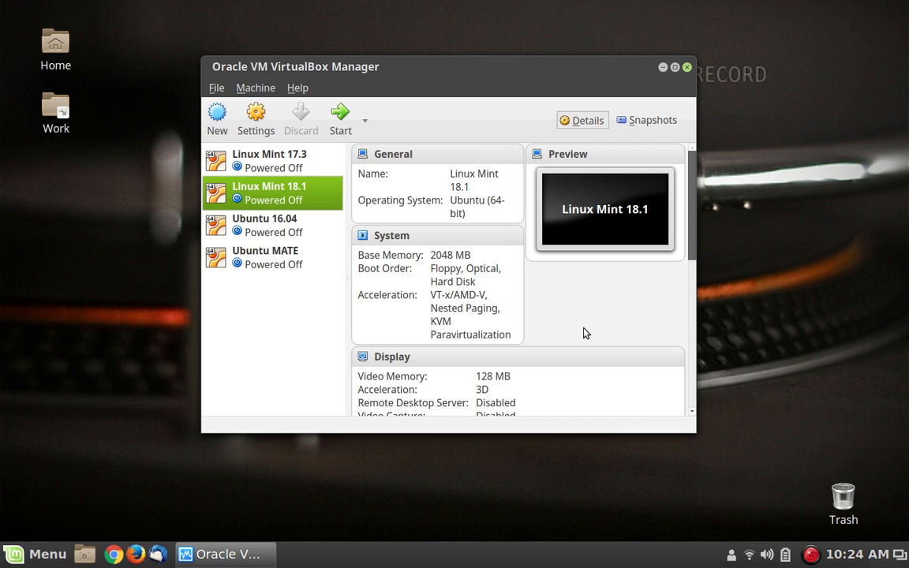
- Check VirtualBox Manager lists Linux Mint 18.1 as Powered Off (2048 MB memory, 128 MB video)
{"action": "left_click", "coordinate": [794, 333]}
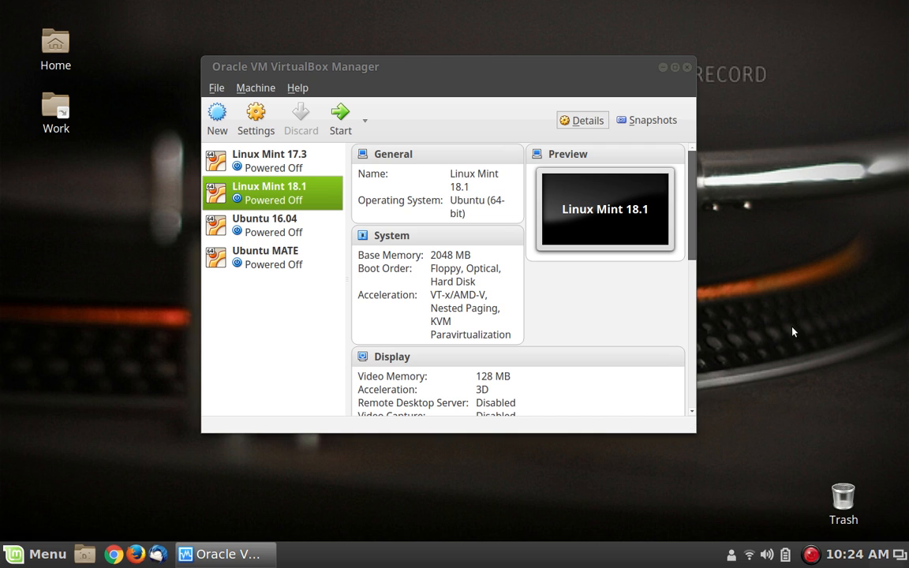